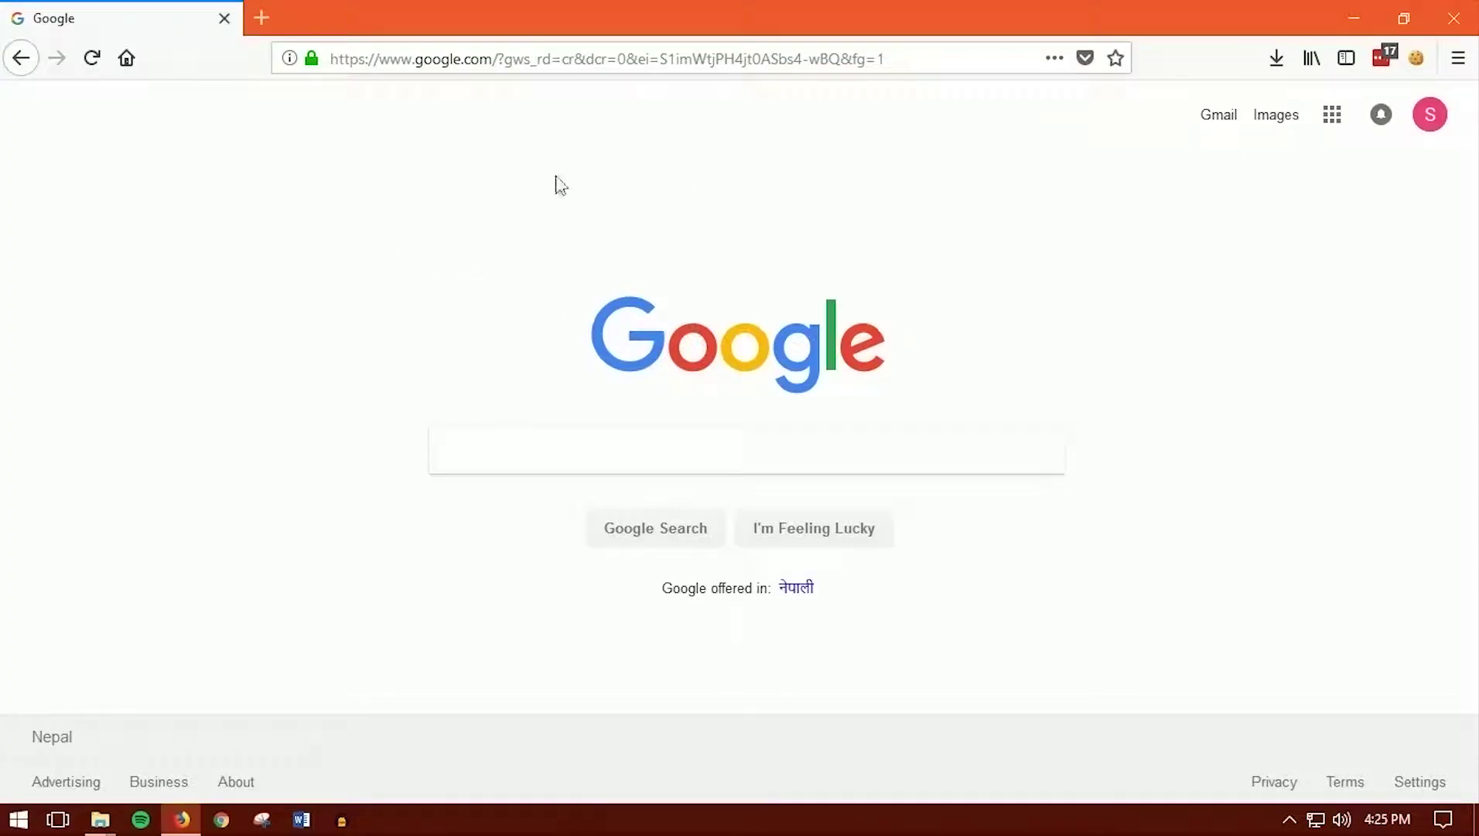
Open Blogger from the More section of the Google apps list.
left_click_drag(472, 588, 998, 573)
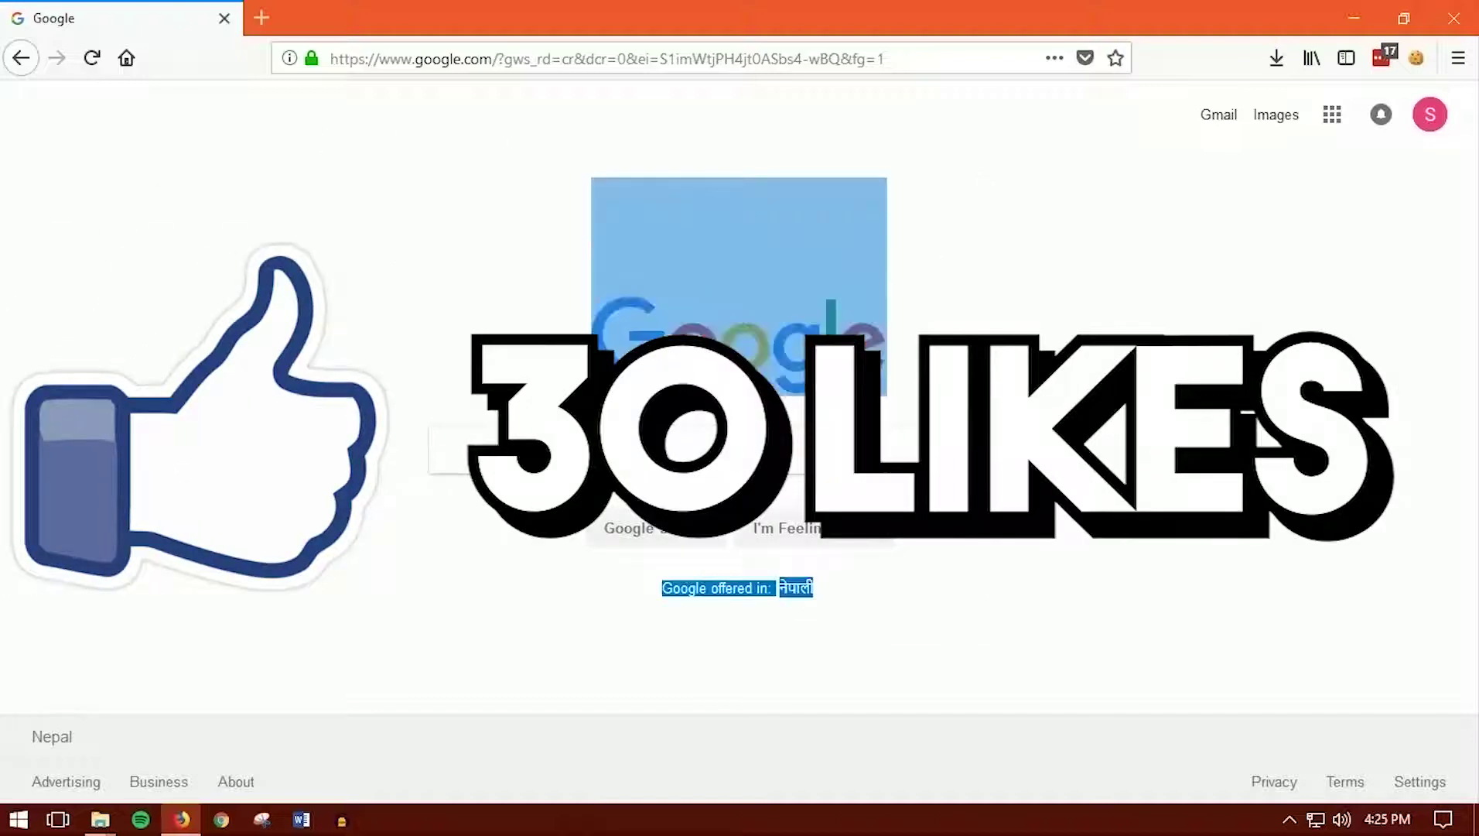
left_click(1247, 311)
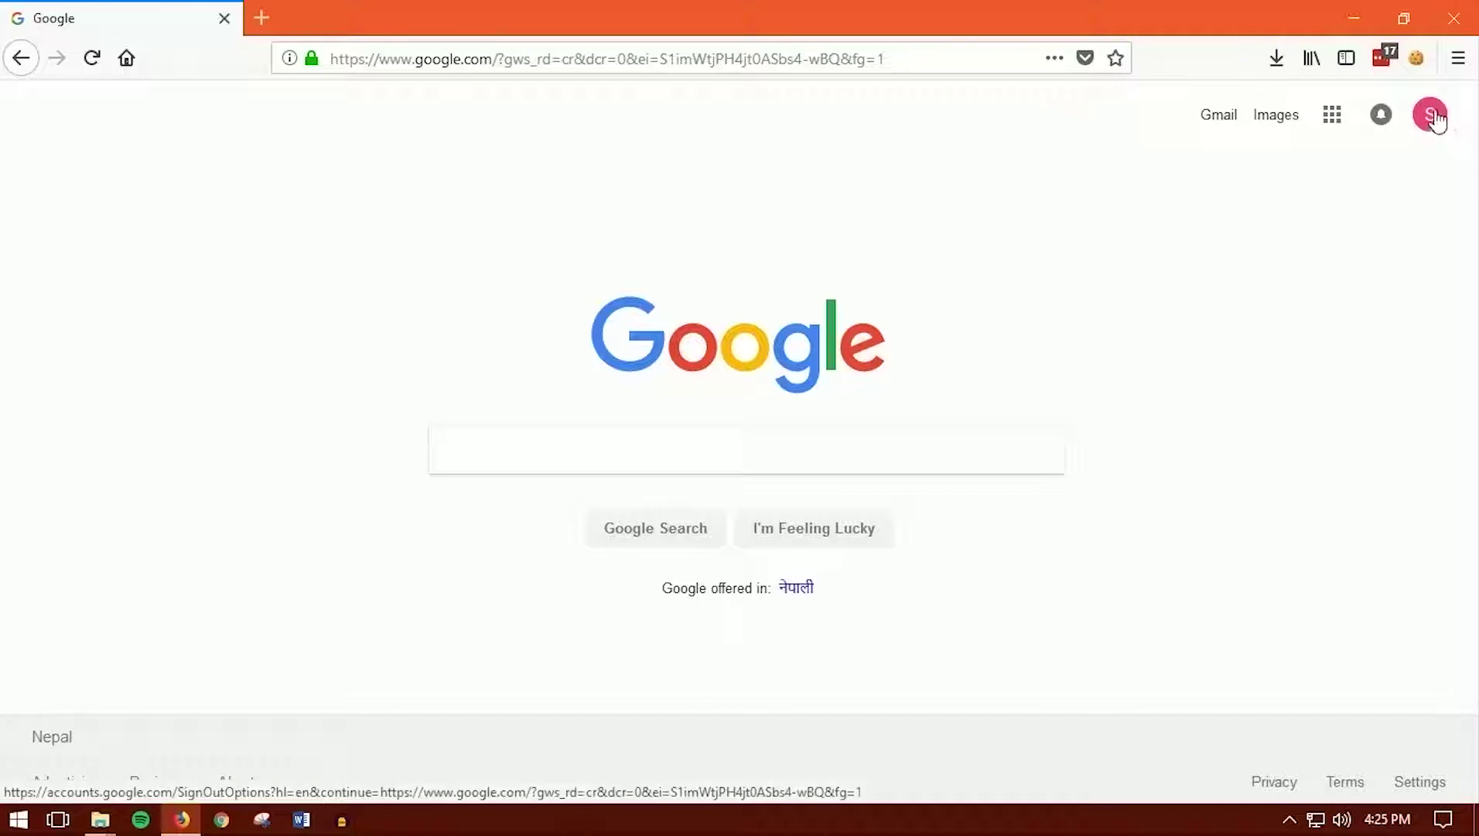
left_click(1332, 122)
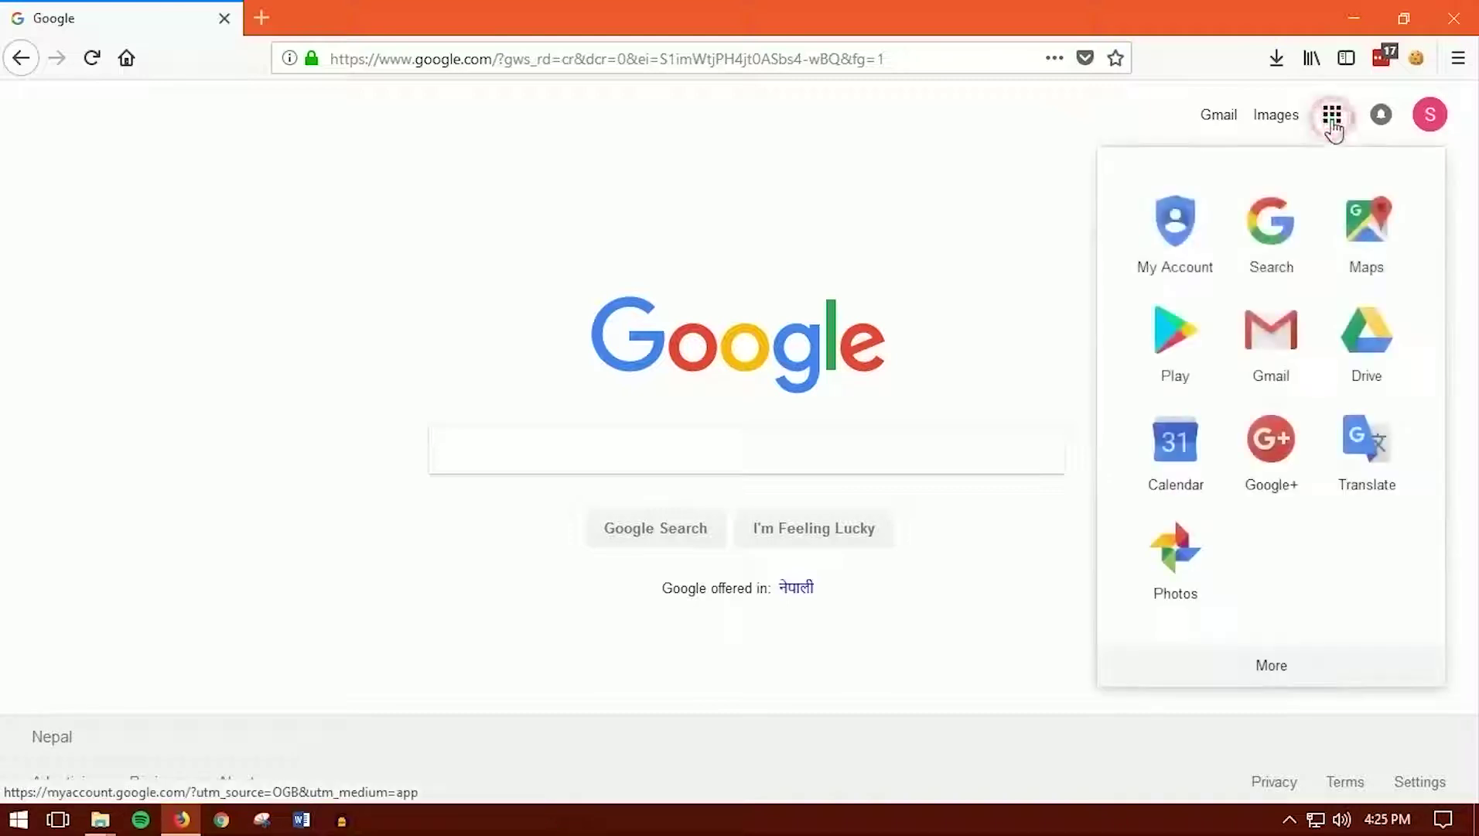
left_click(1286, 676)
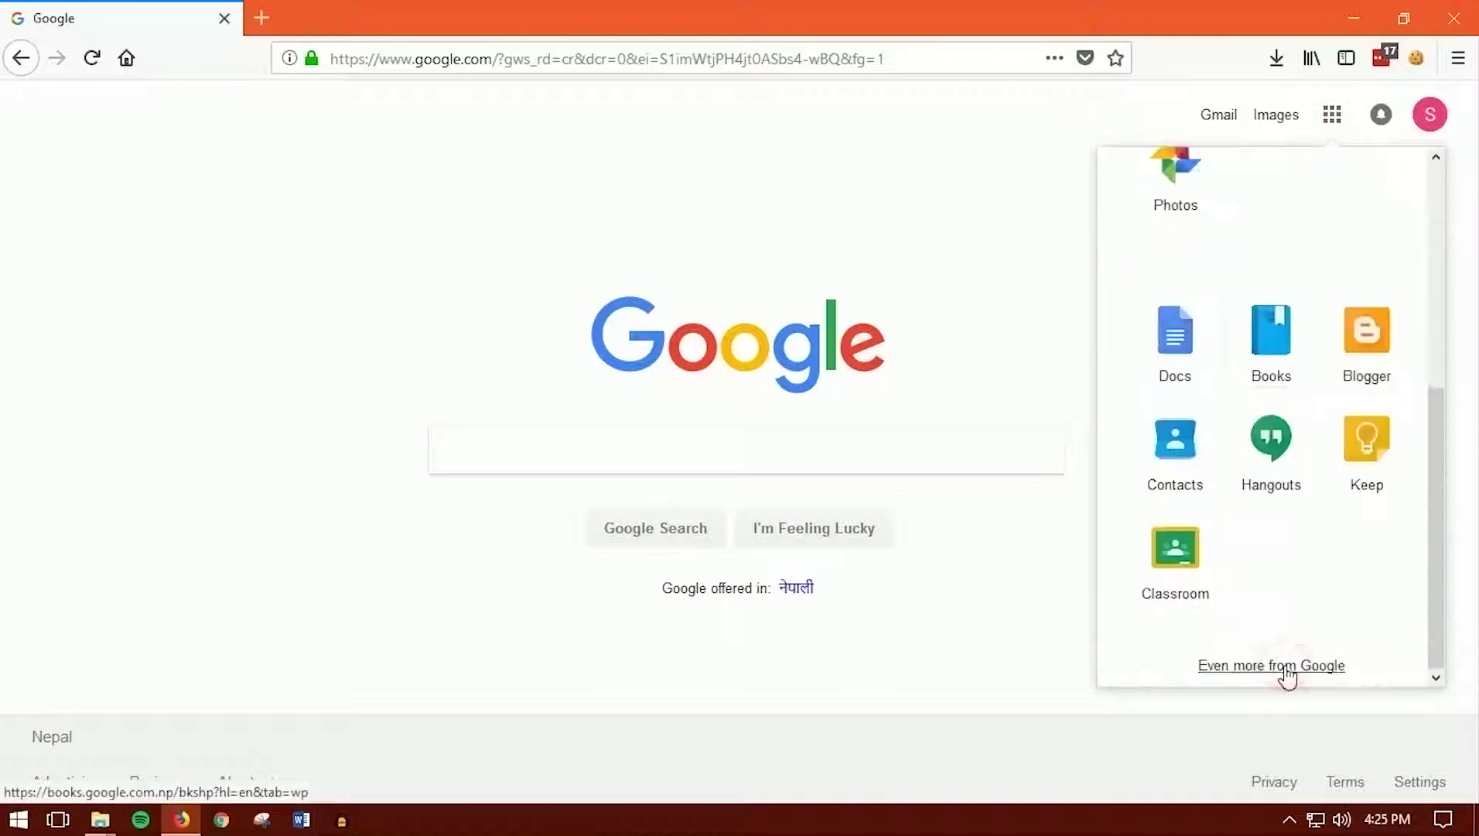
left_click(1373, 346)
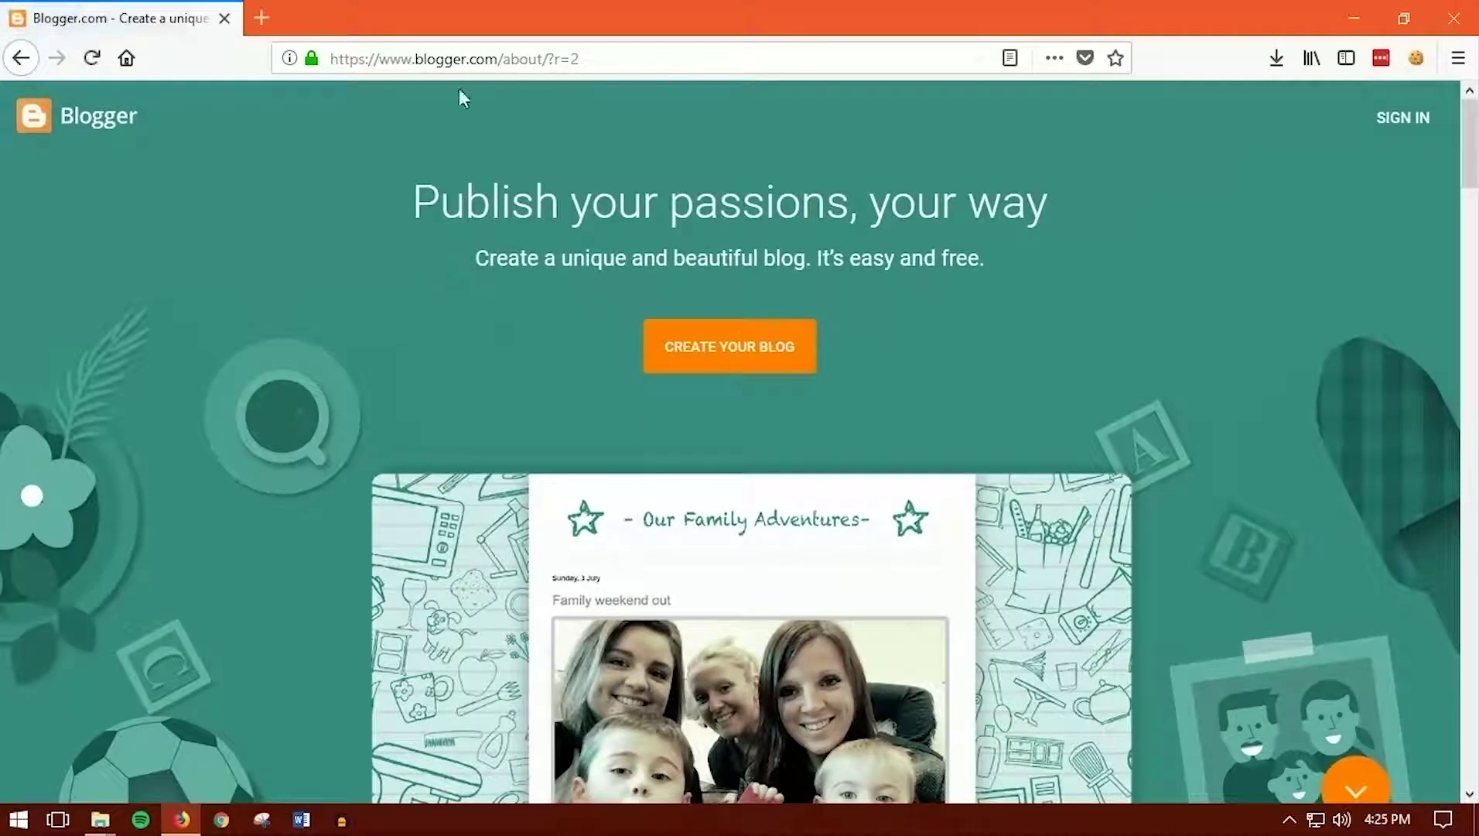
Sign in to Blogger and review the Google+ and Blogger profile options.
left_click_drag(375, 58, 597, 77)
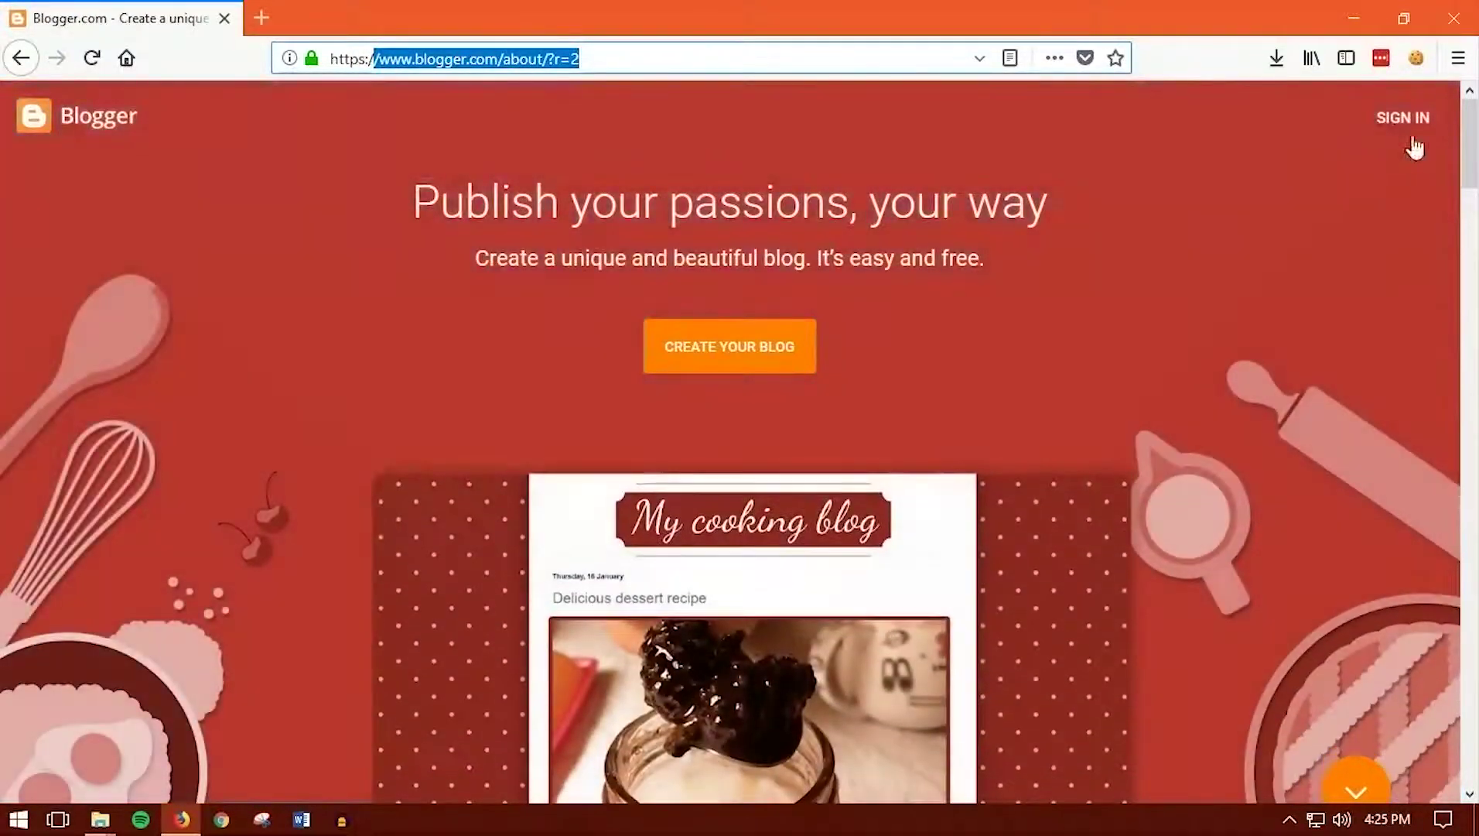
left_click(1400, 122)
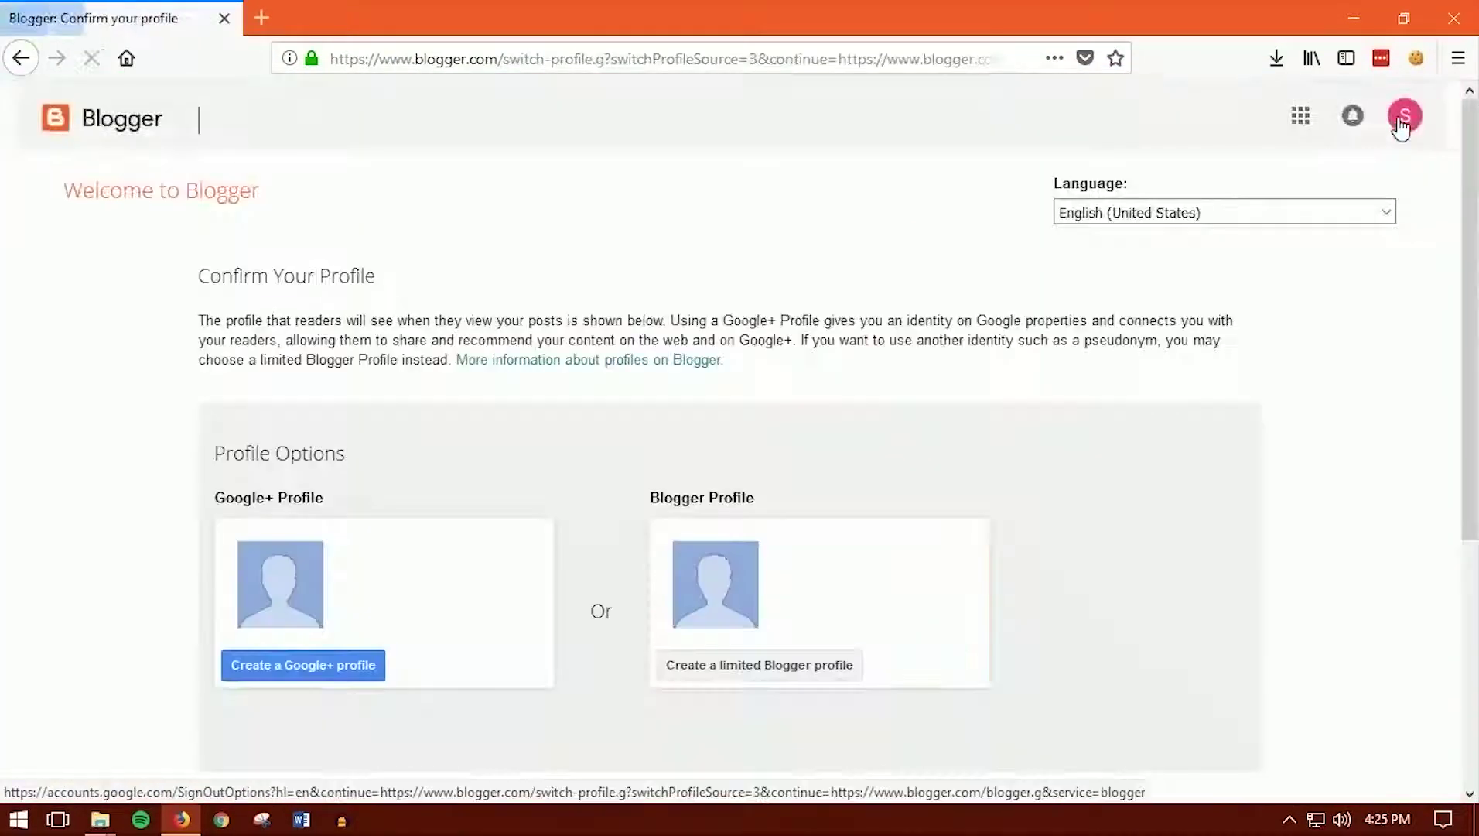
scroll(659, 417, "down", 5)
scroll(659, 384, "up", 5)
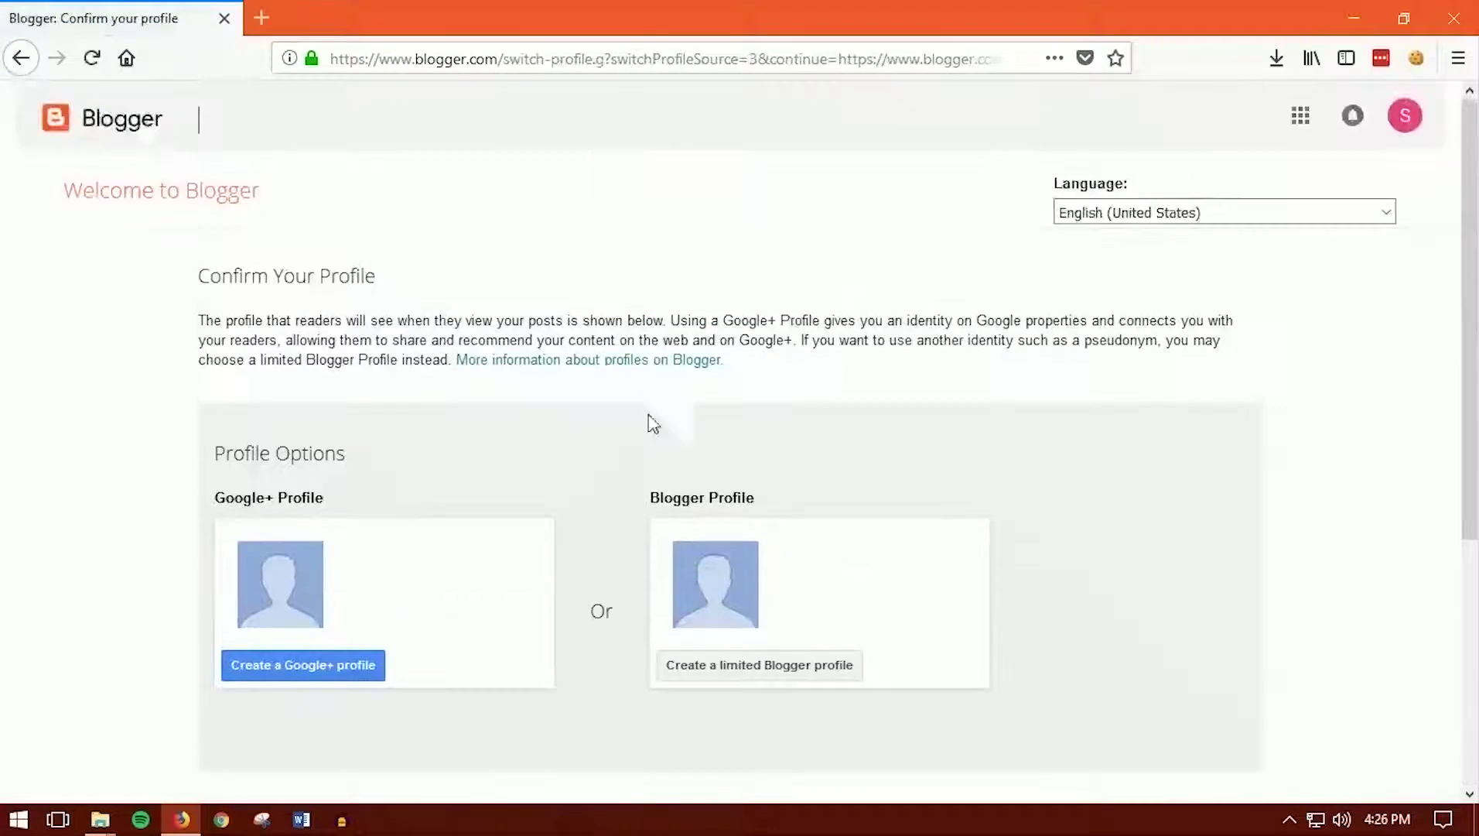
triple_click(650, 493)
left_click_drag(417, 508, 204, 493)
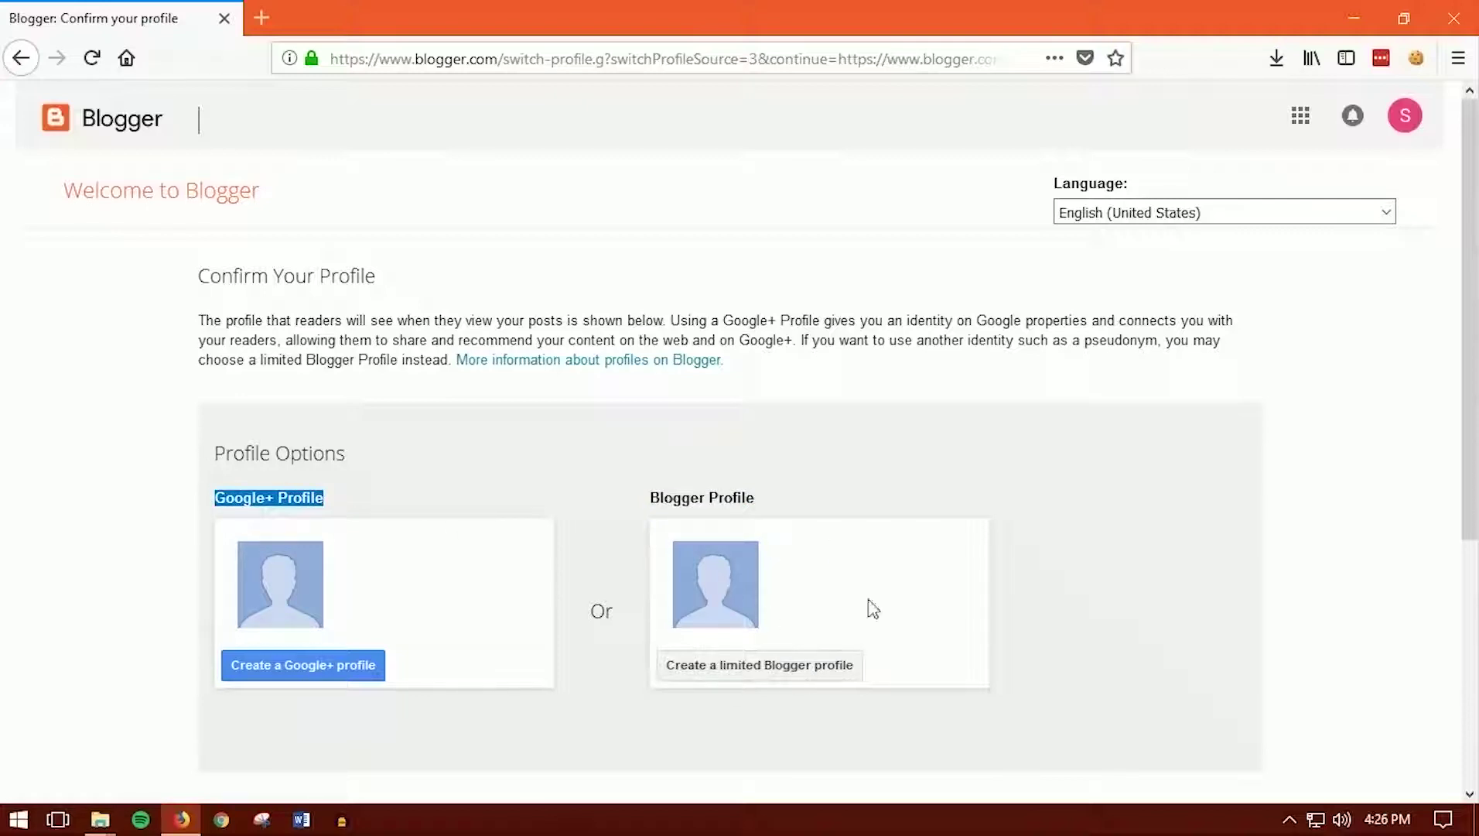
left_click_drag(656, 498, 756, 499)
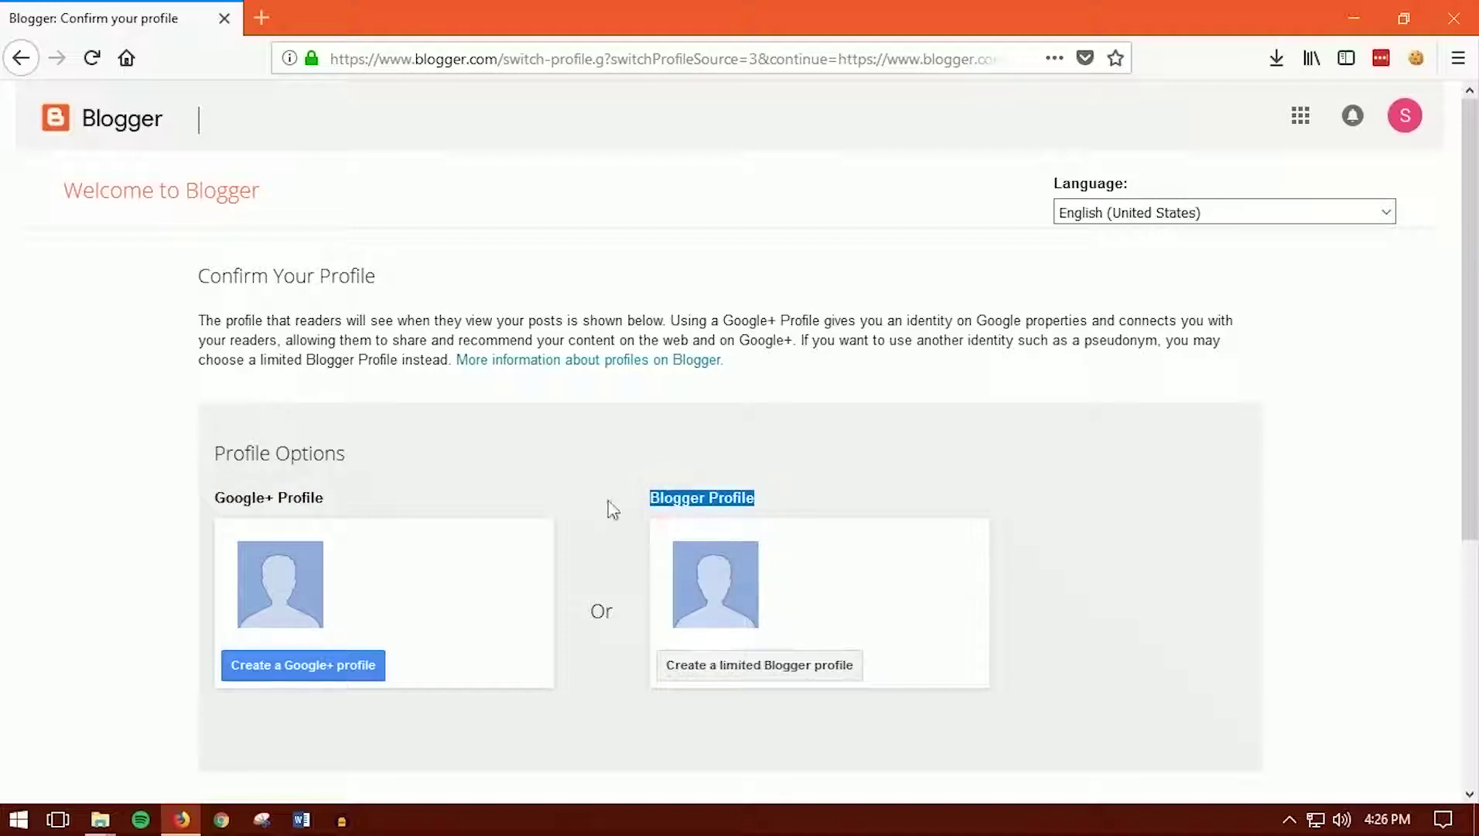
left_click(802, 712)
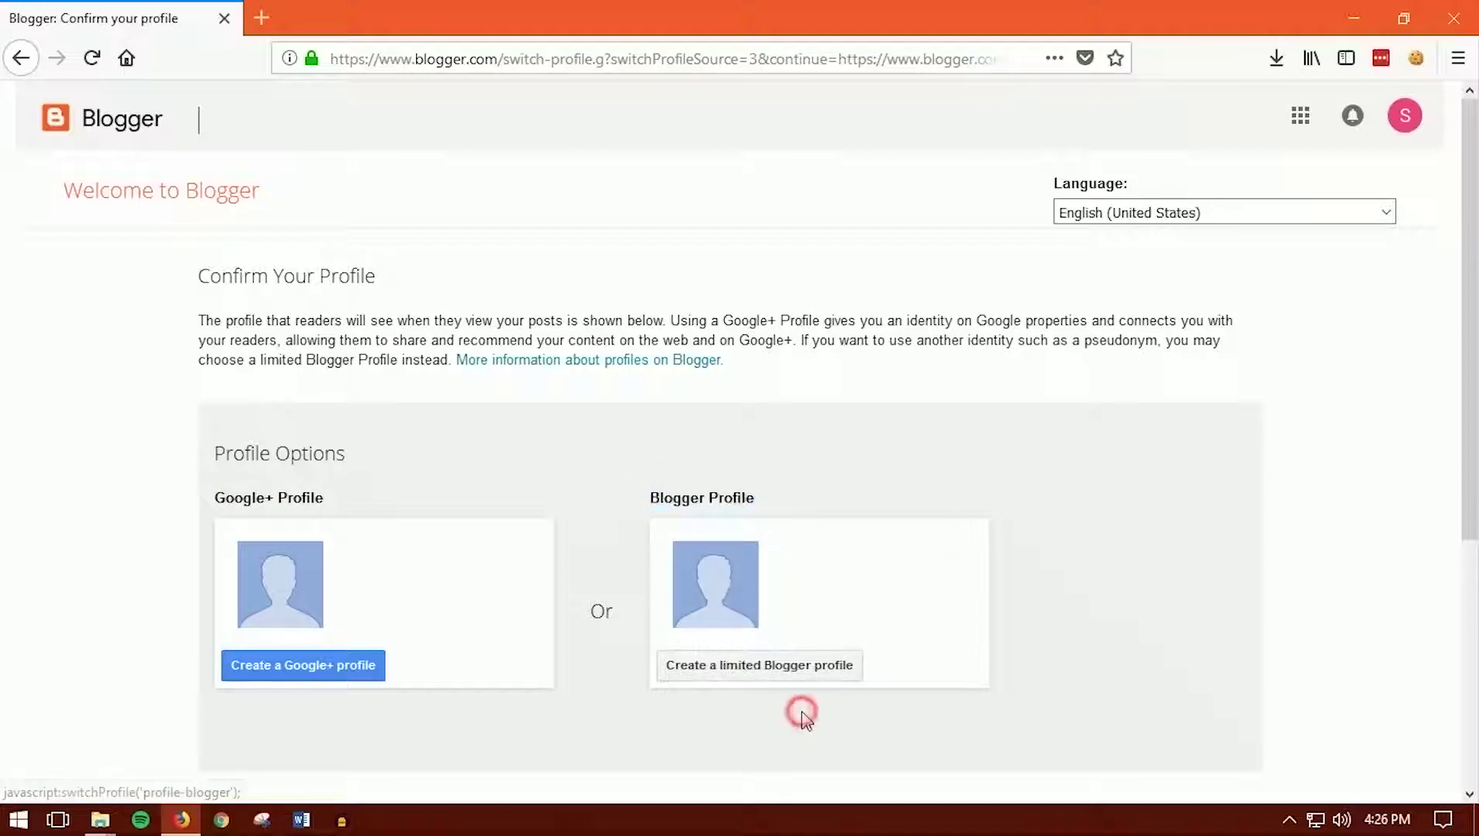
Create a limited Blogger profile with a display name, then start creating a new blog.
left_click(774, 666)
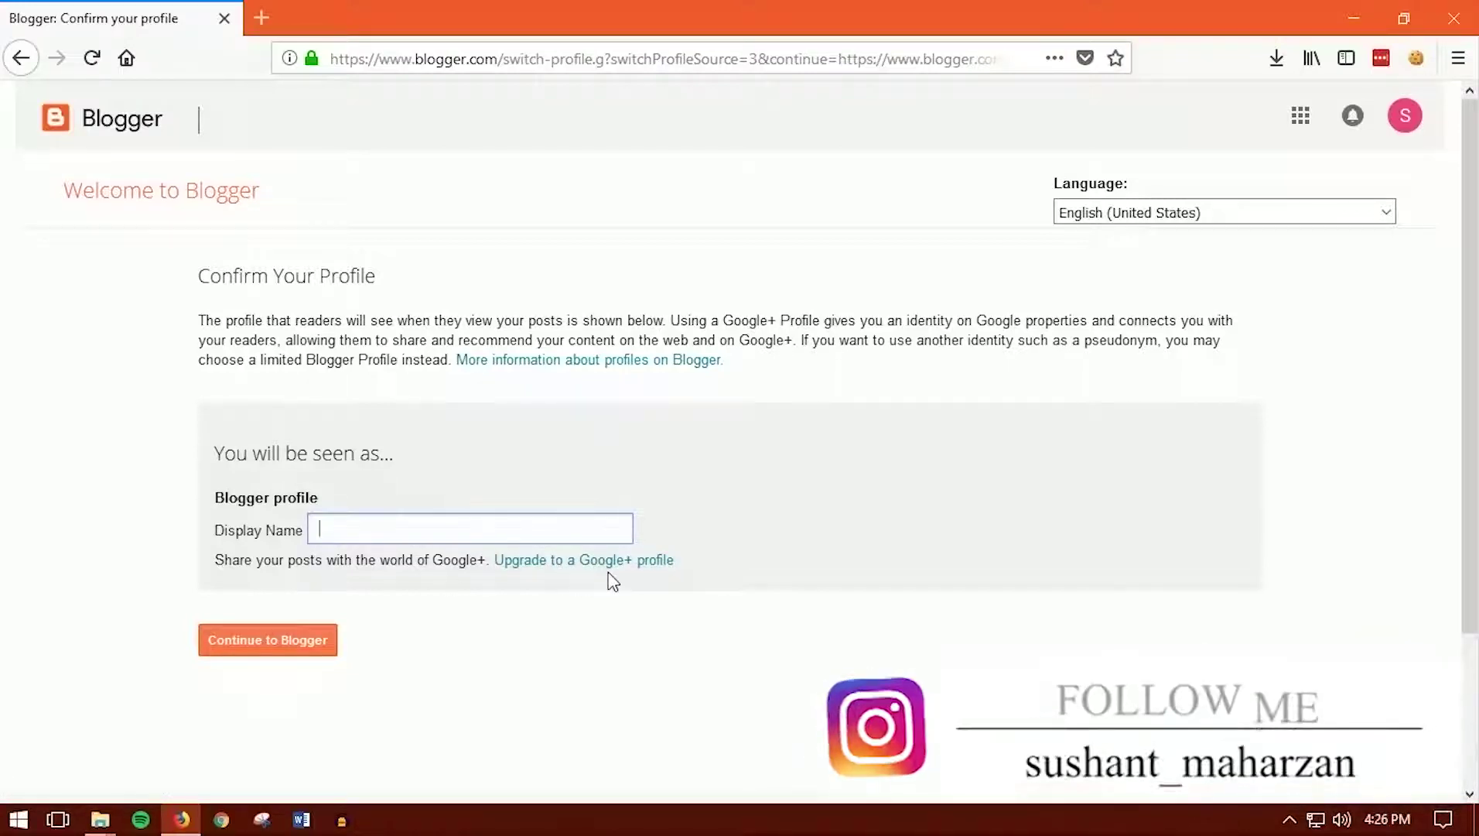
type("sushant")
left_click(606, 661)
left_click(284, 648)
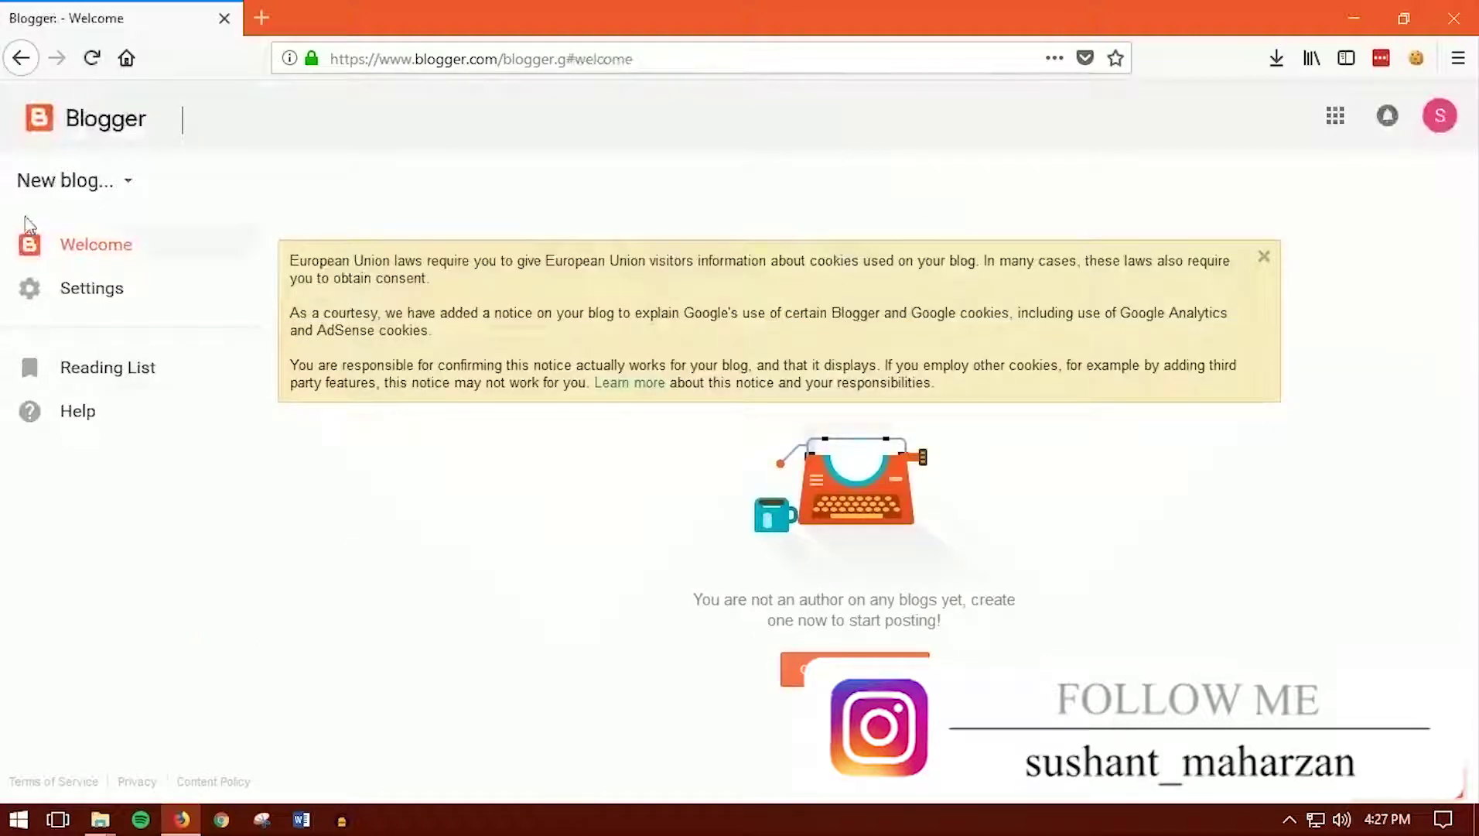
left_click(120, 181)
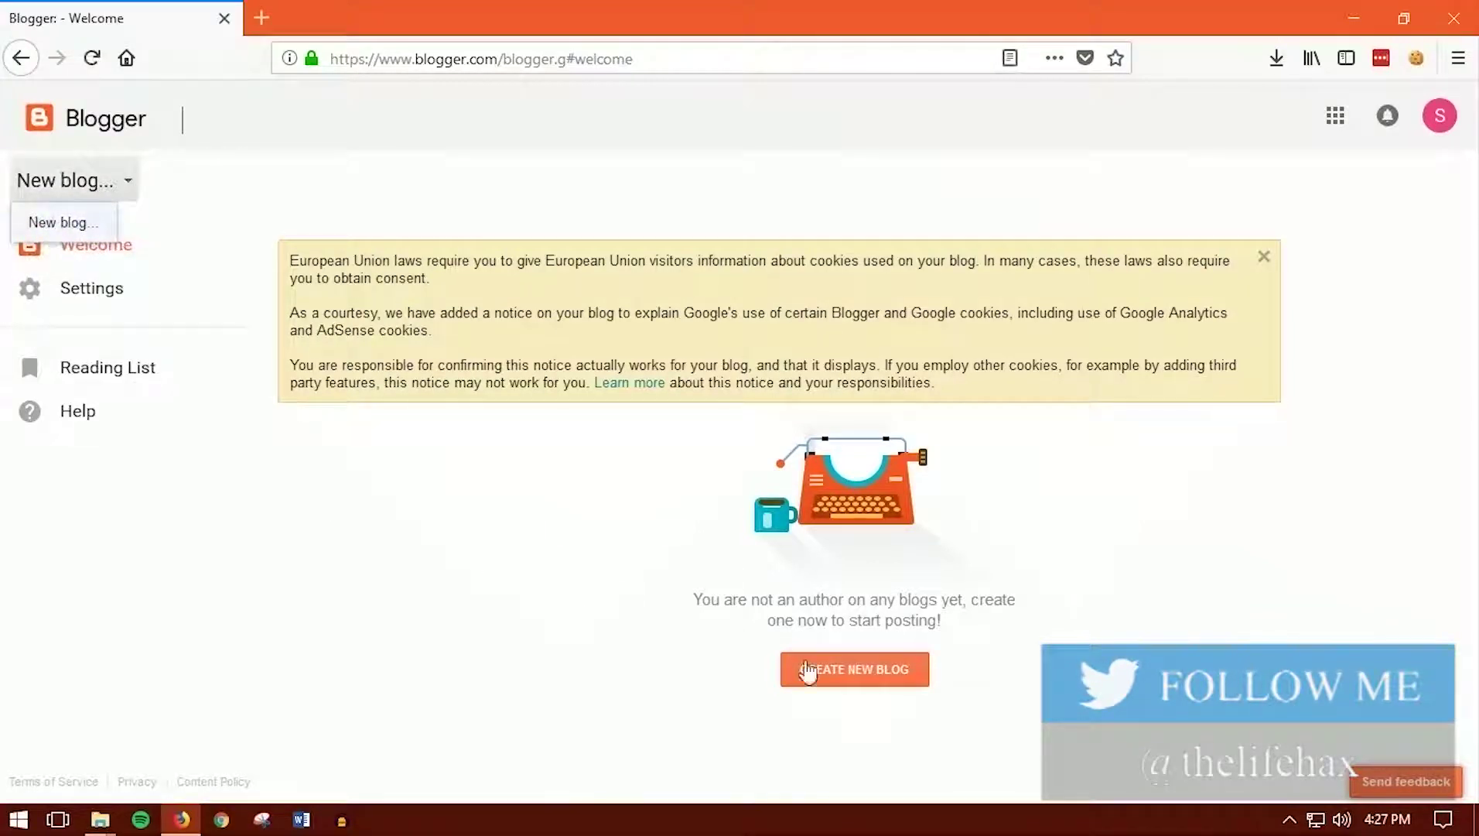
left_click(853, 672)
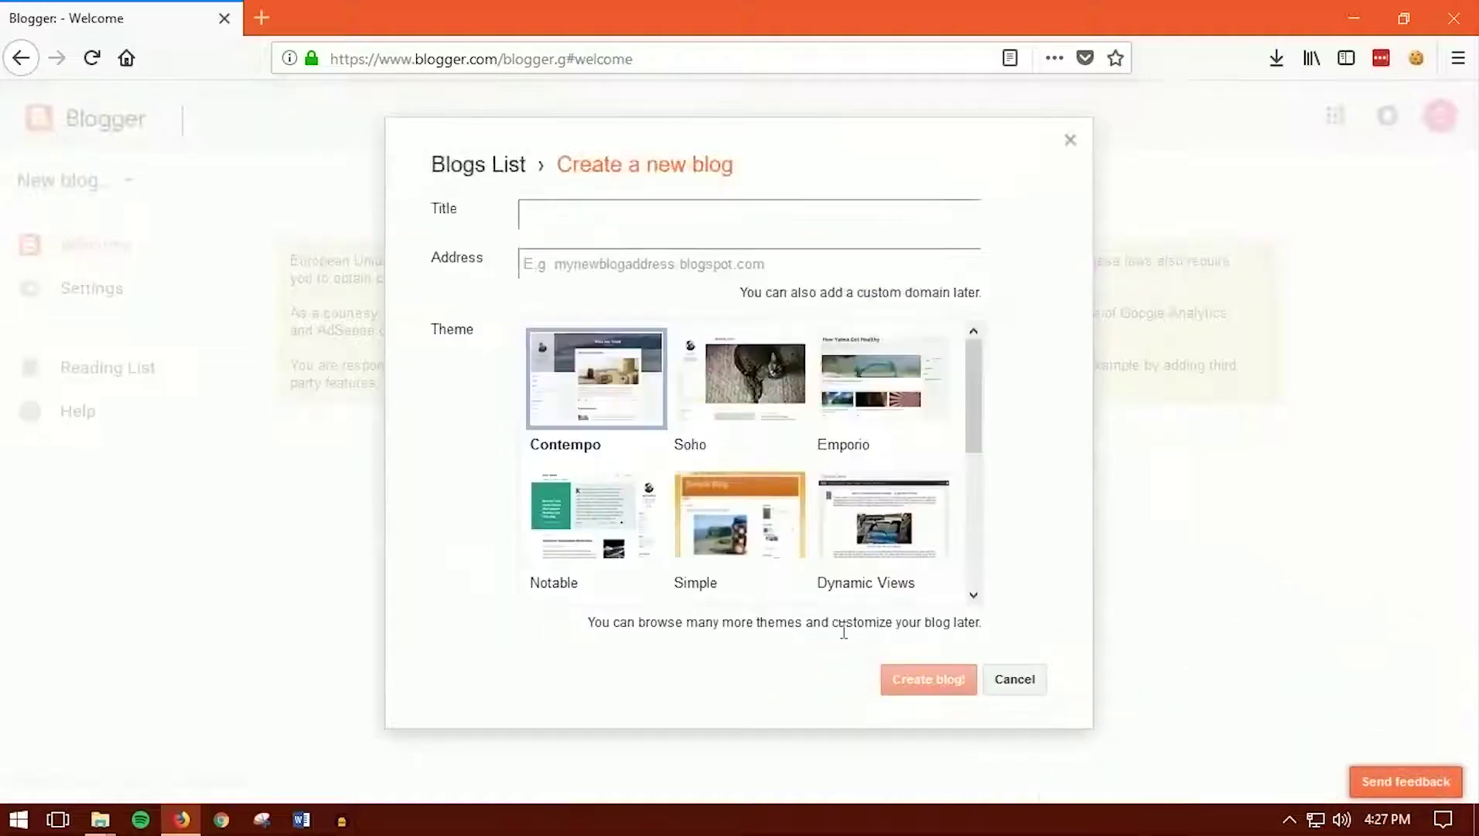
Title the blog 'blogging' with address theblogginghax.blogspot.com, keeping the Contempo theme.
left_click(599, 217)
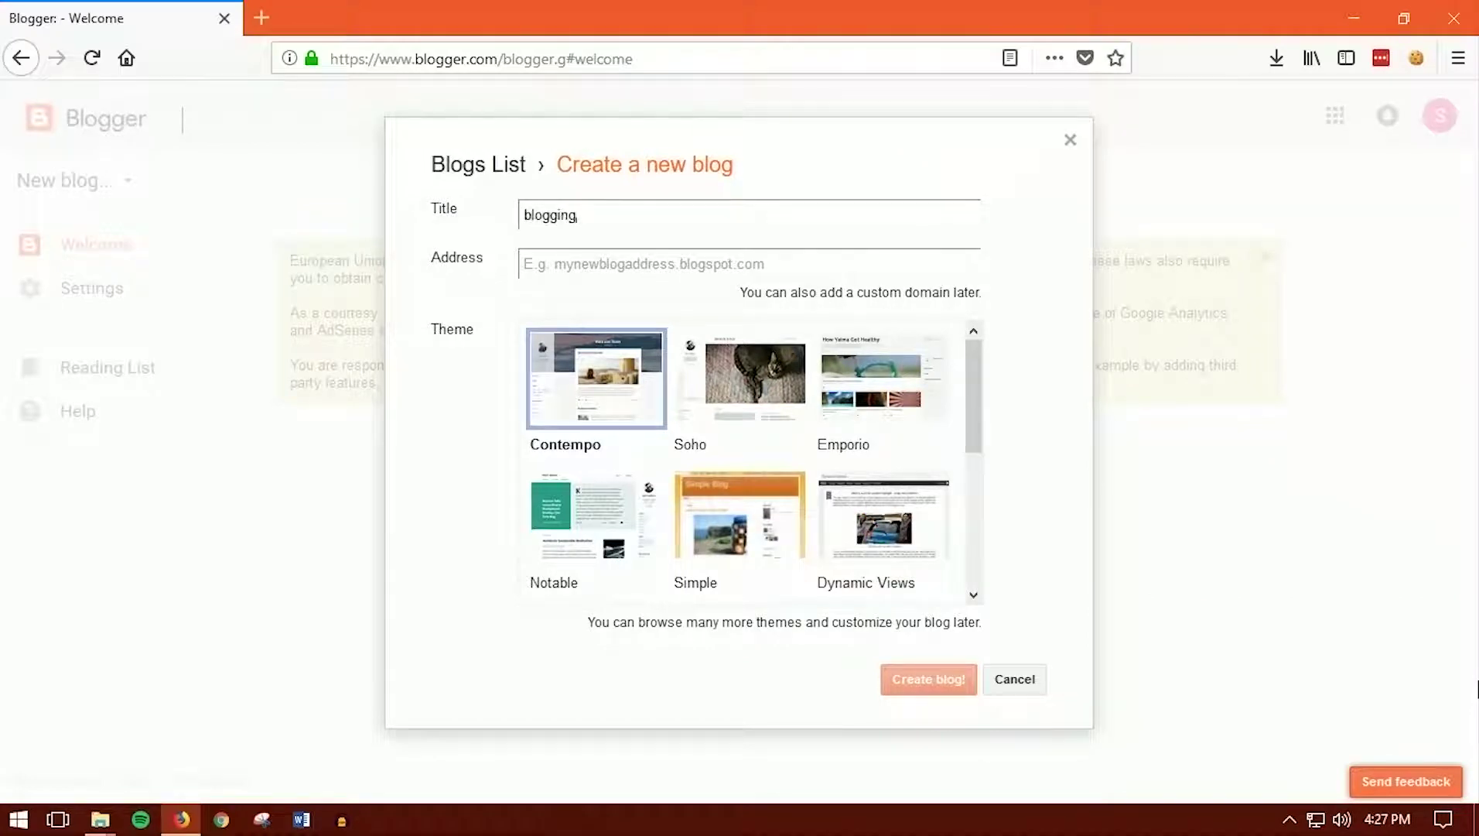
left_click(657, 264)
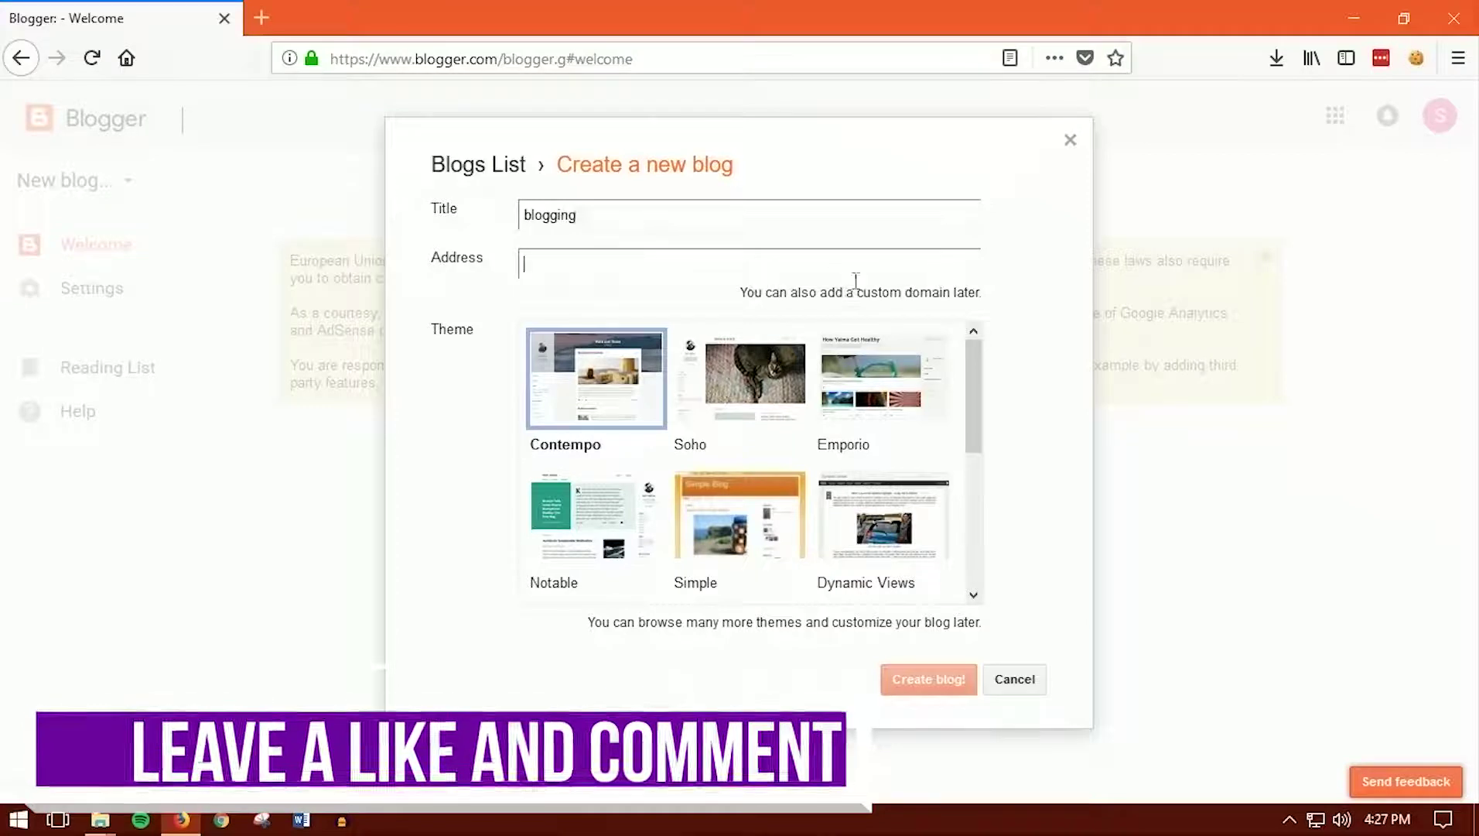
left_click(565, 269)
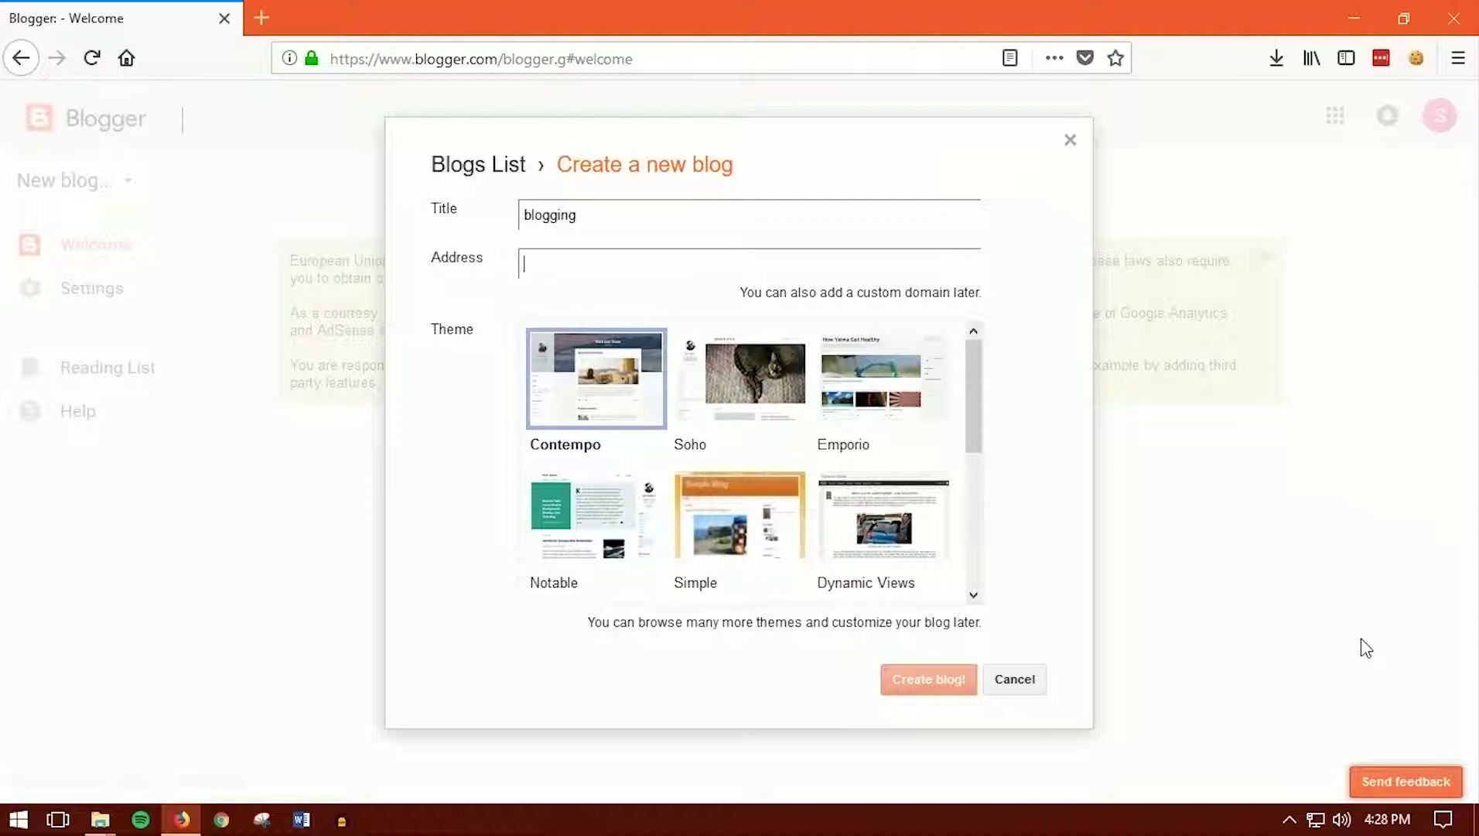
type("logging")
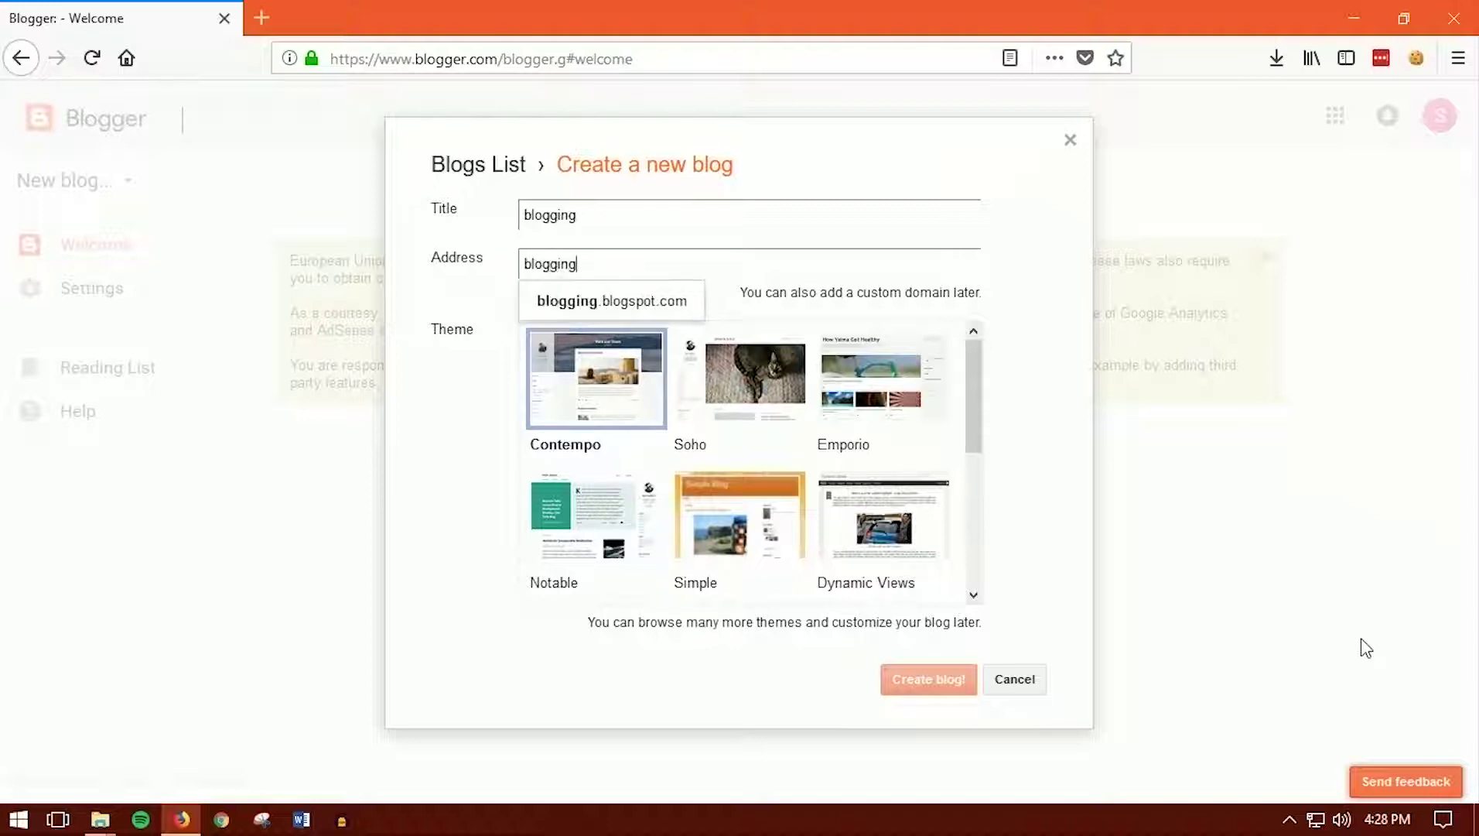
left_click(655, 318)
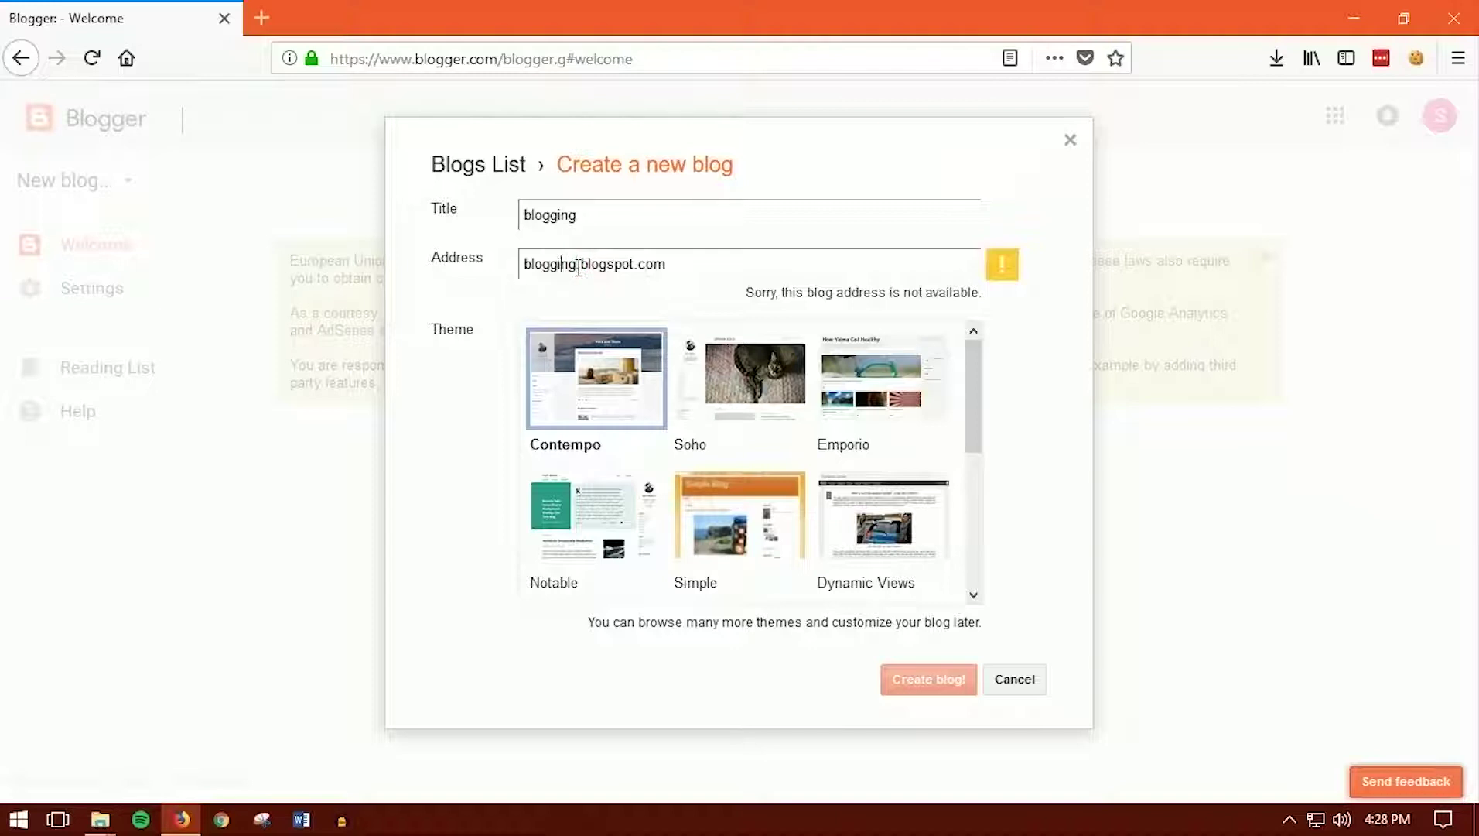
type("the")
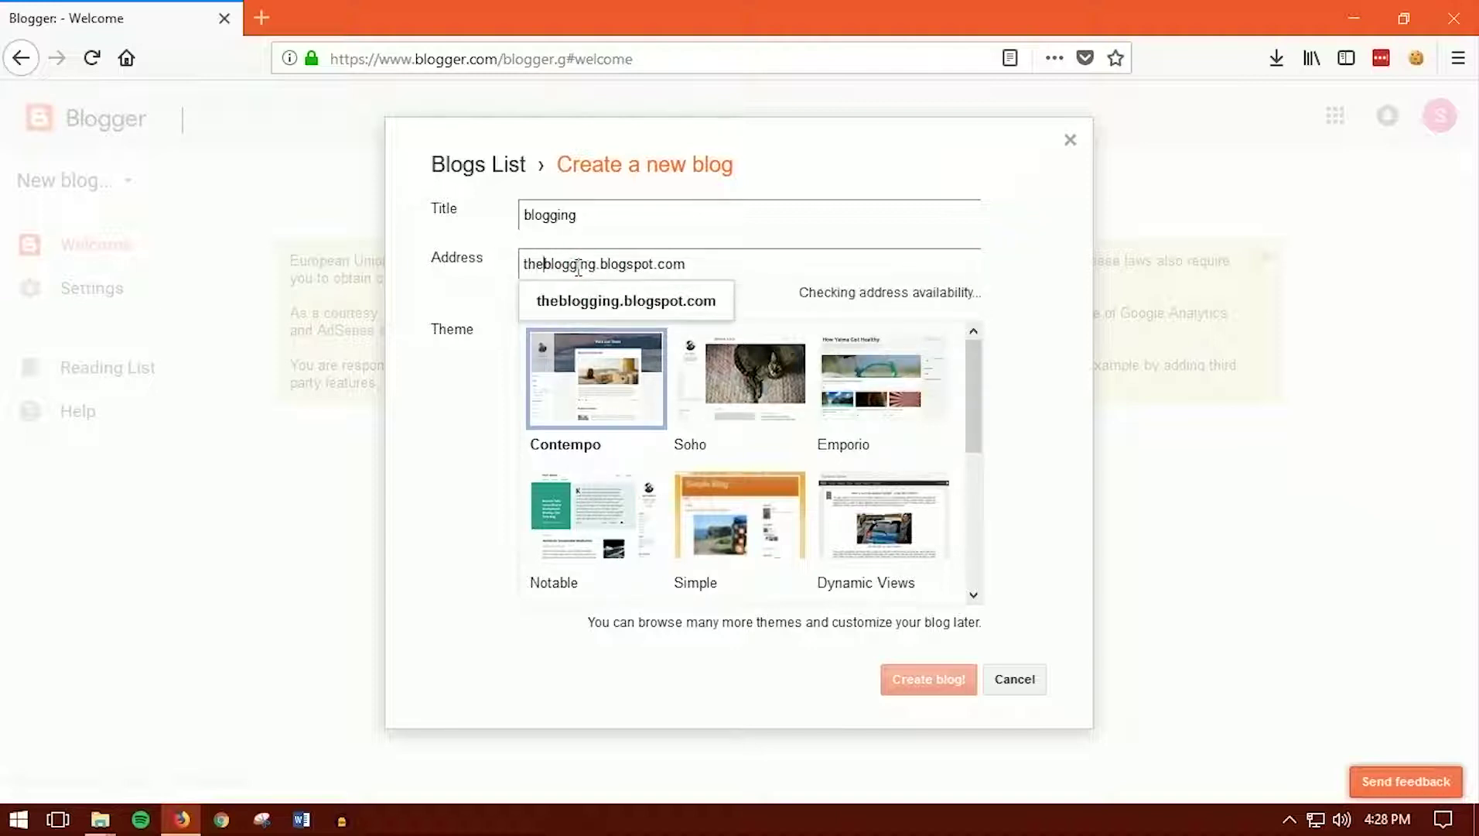
key("End")
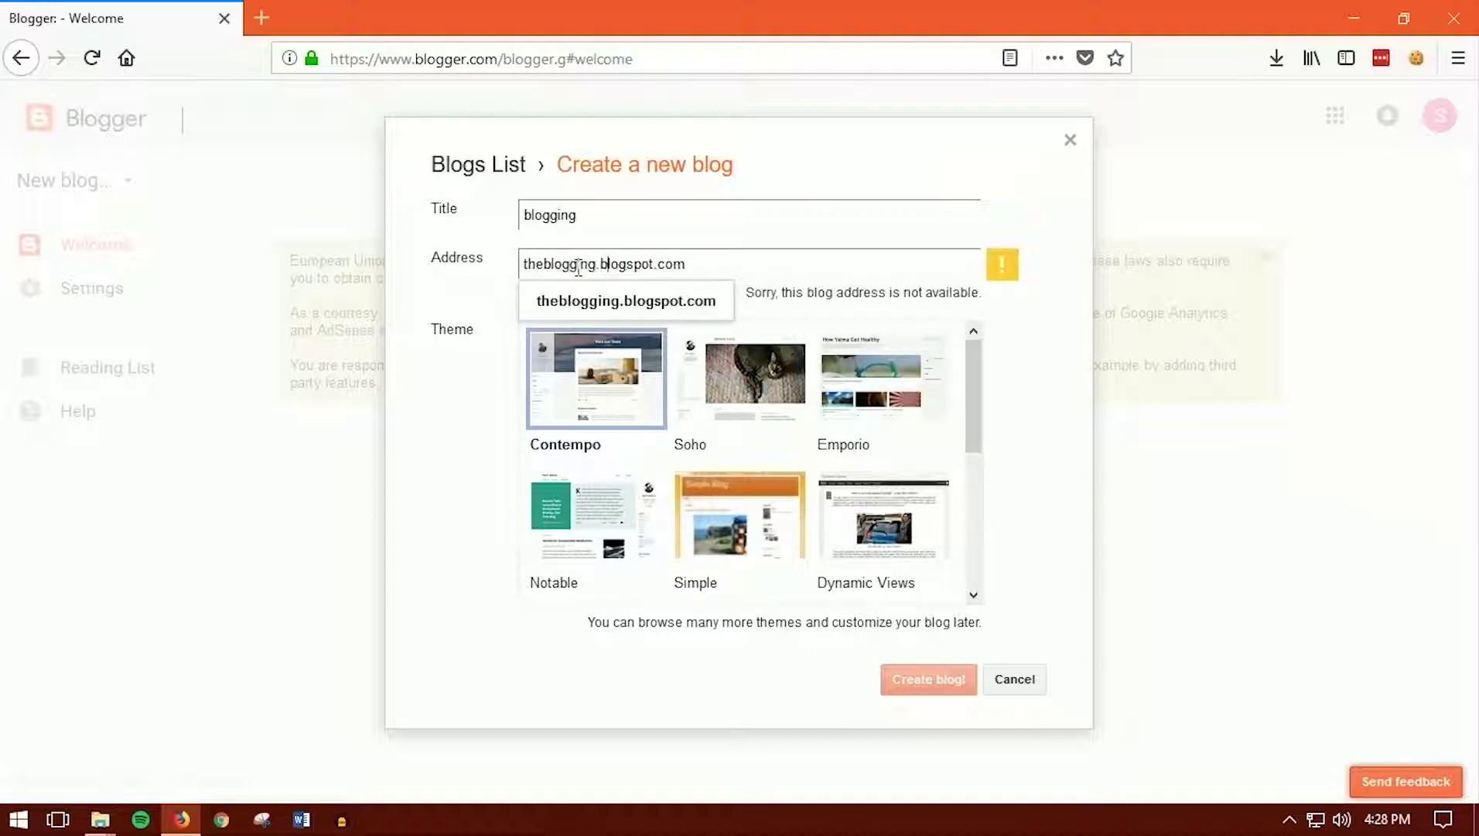
type("hax")
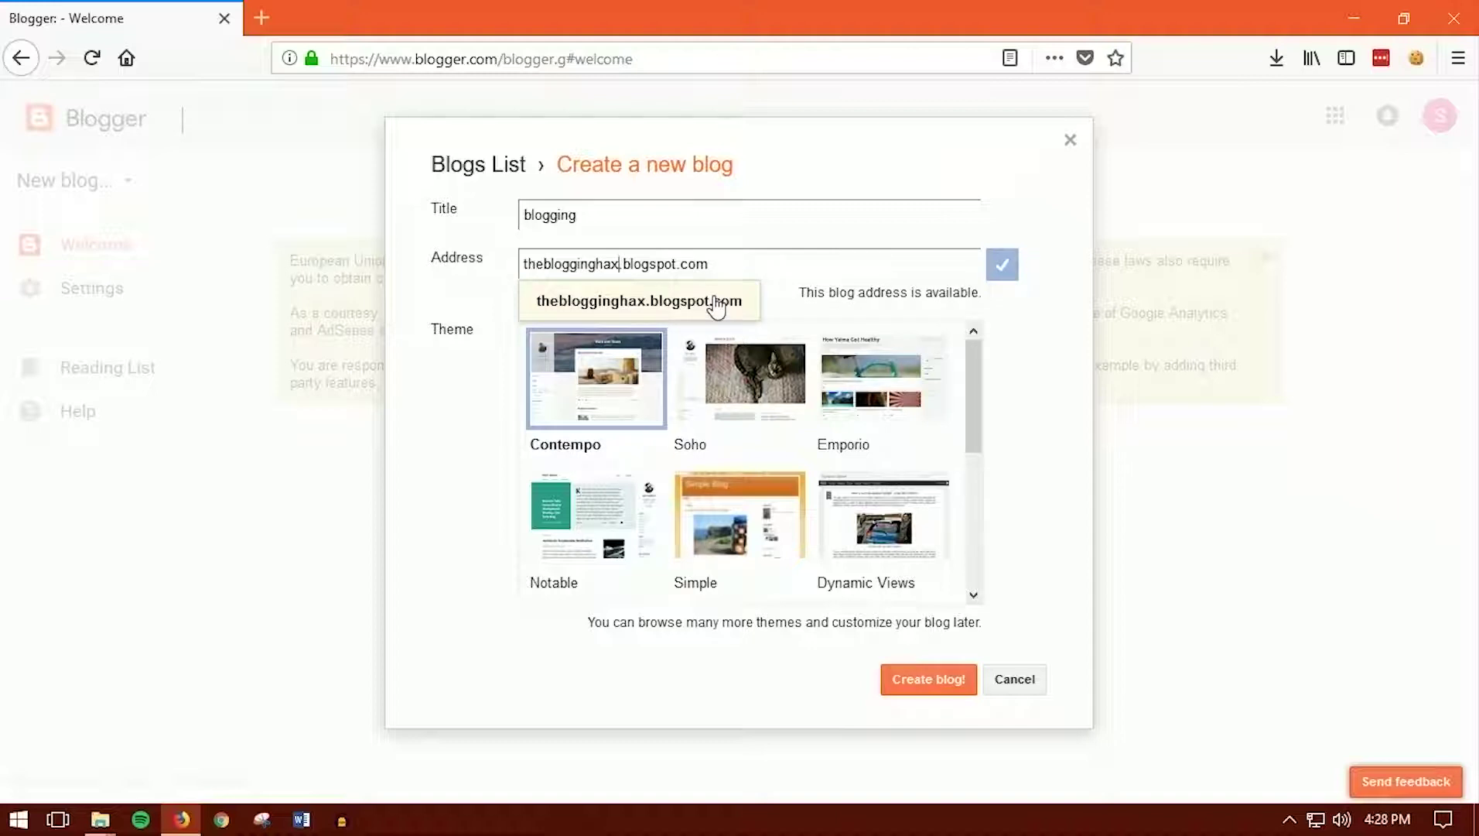
left_click(645, 303)
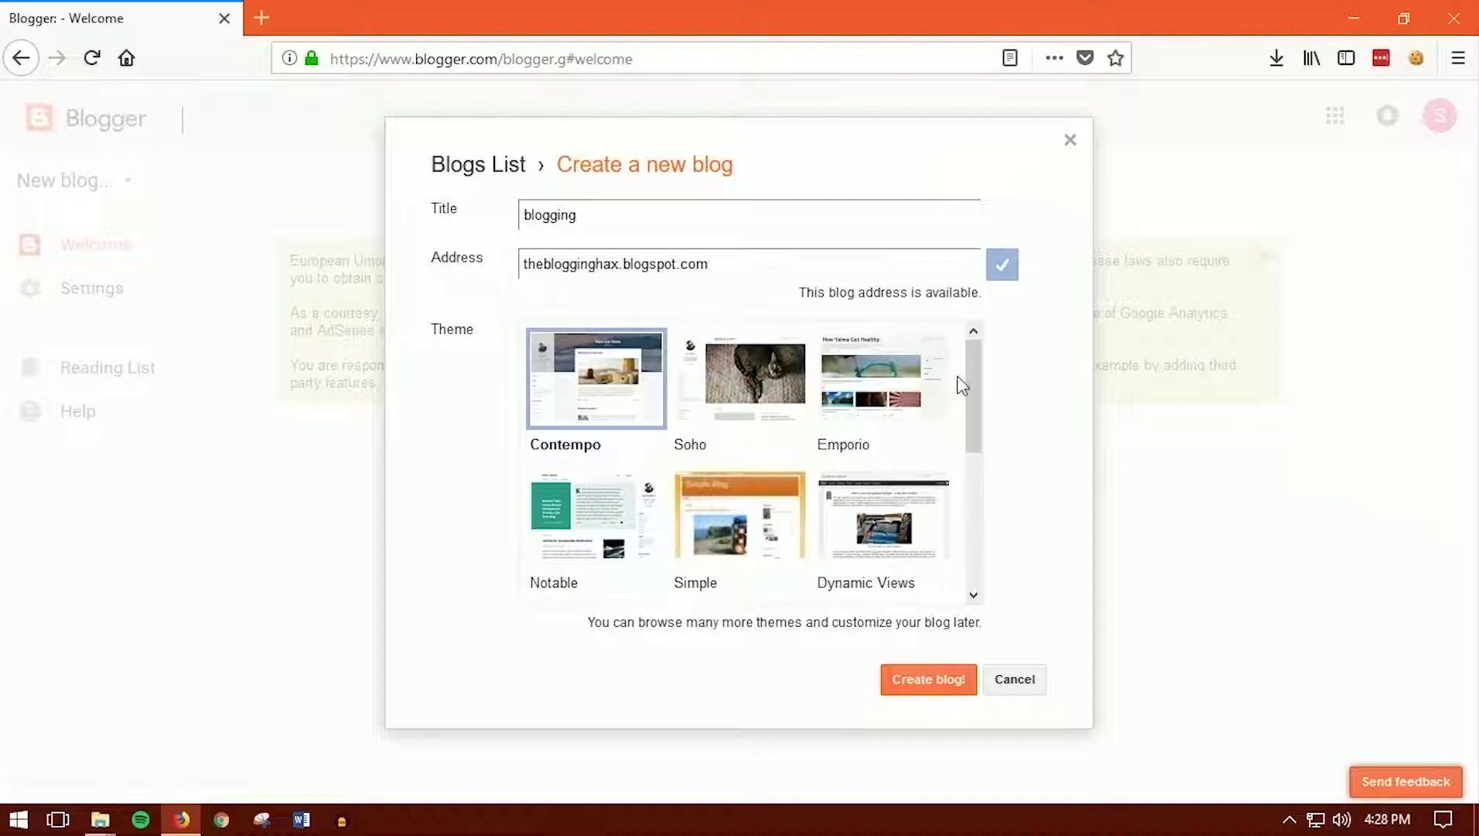
left_click_drag(976, 368, 959, 321)
left_click(790, 684)
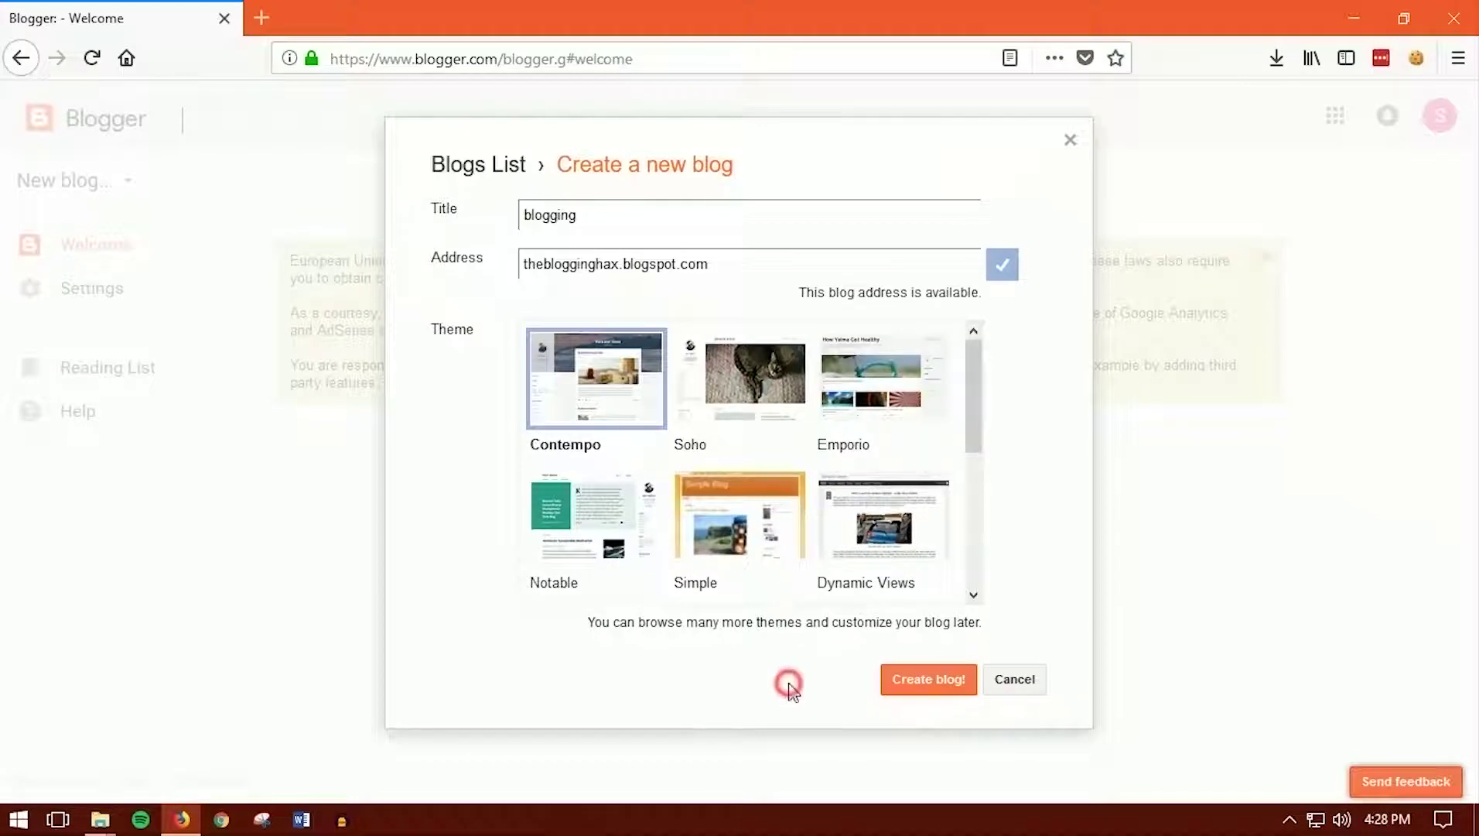
Create the blog, view the empty live blog in a new tab, and return to All posts.
left_click(932, 681)
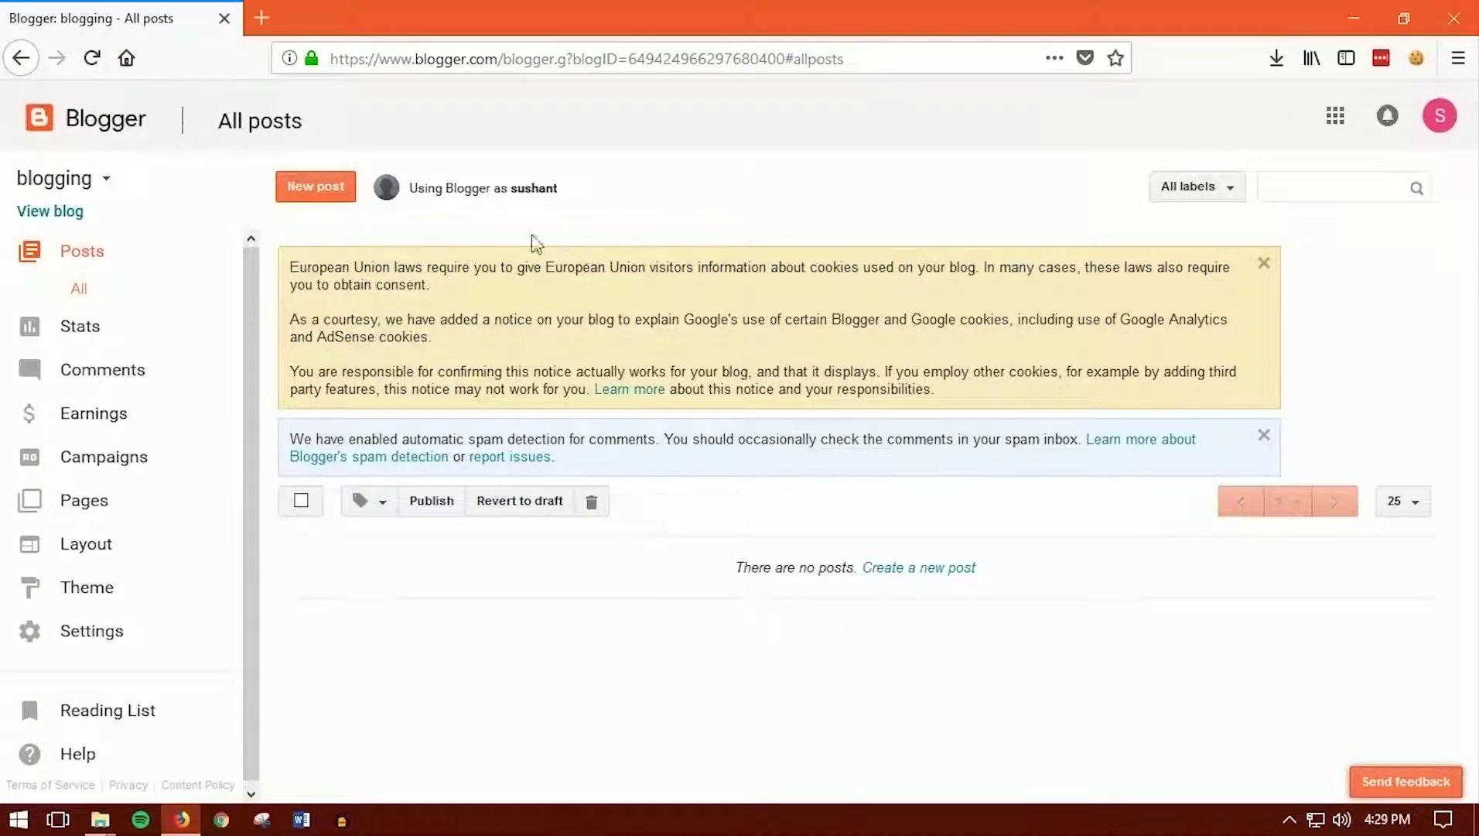
right_click(56, 214)
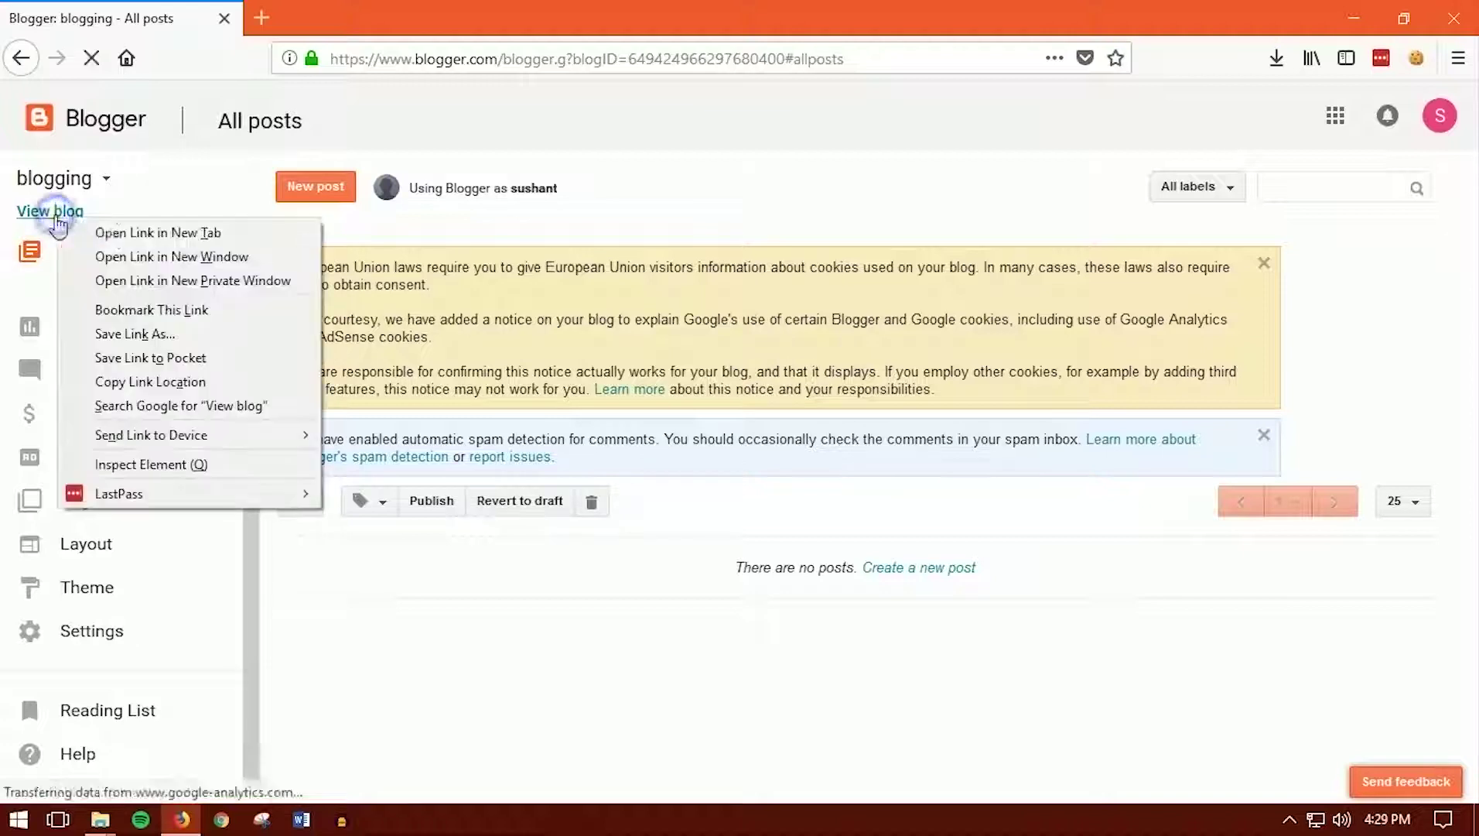
left_click(115, 231)
left_click(331, 16)
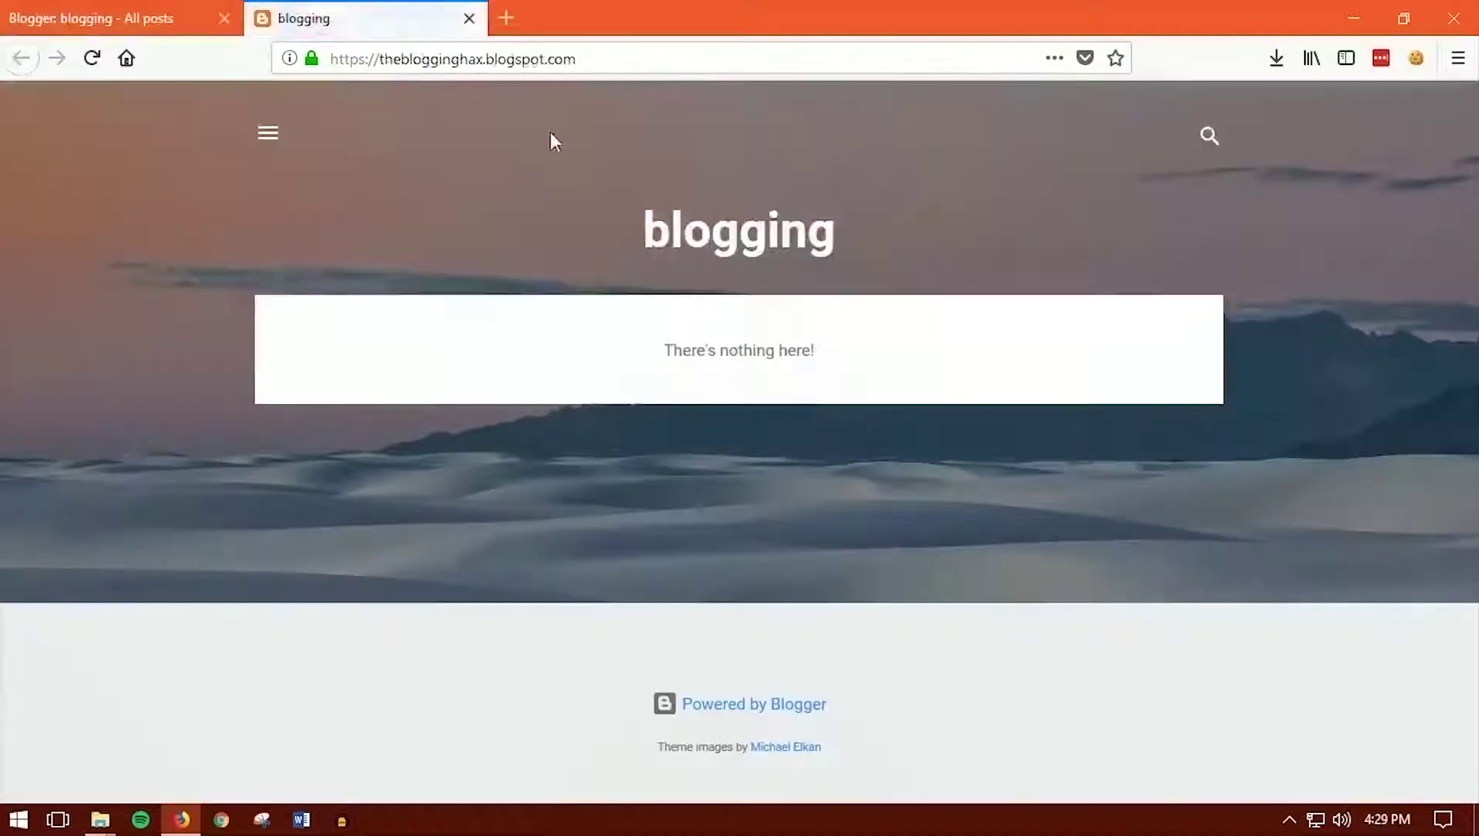
left_click(269, 137)
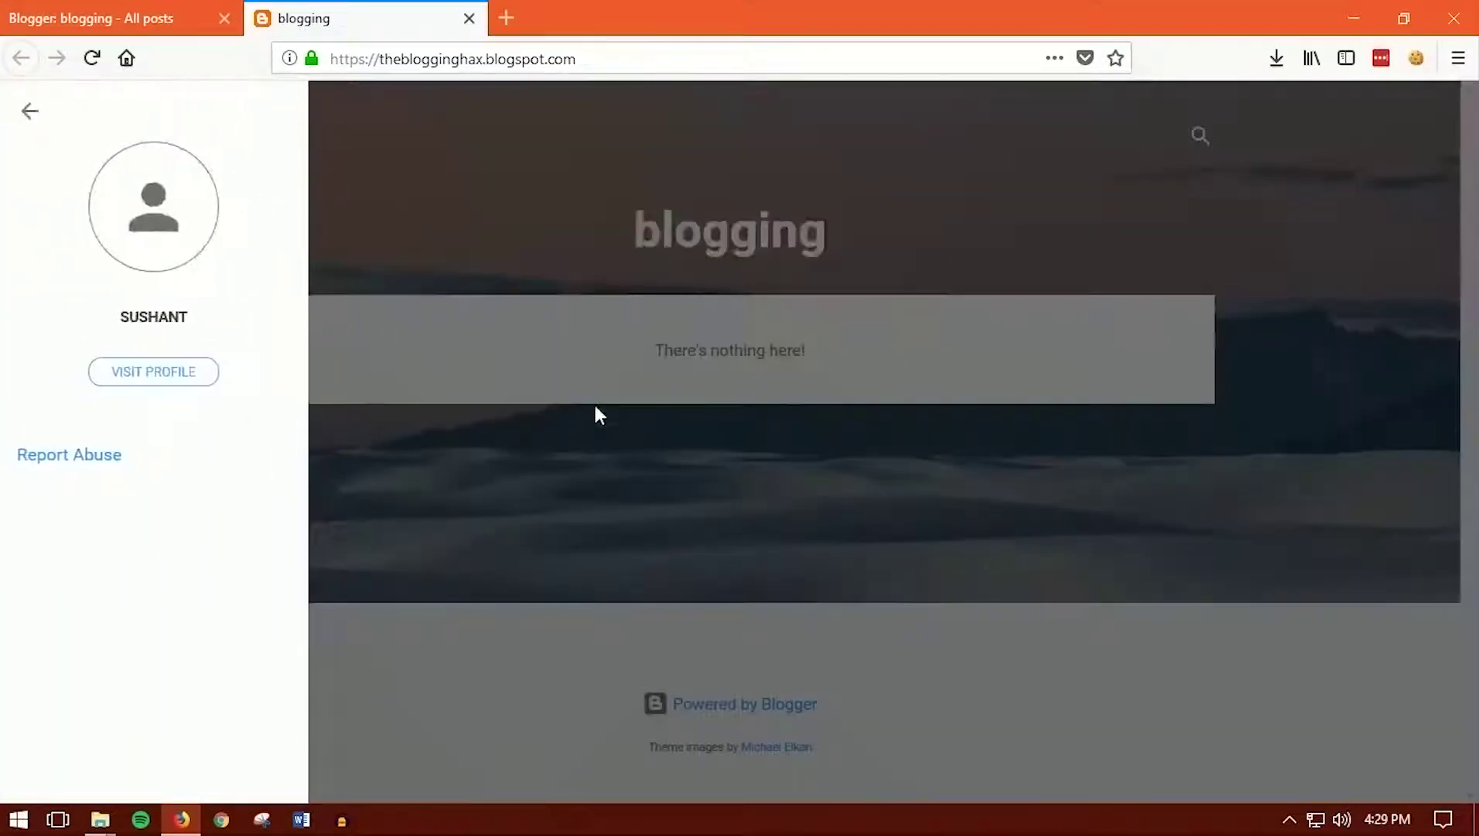
left_click(456, 168)
left_click(148, 21)
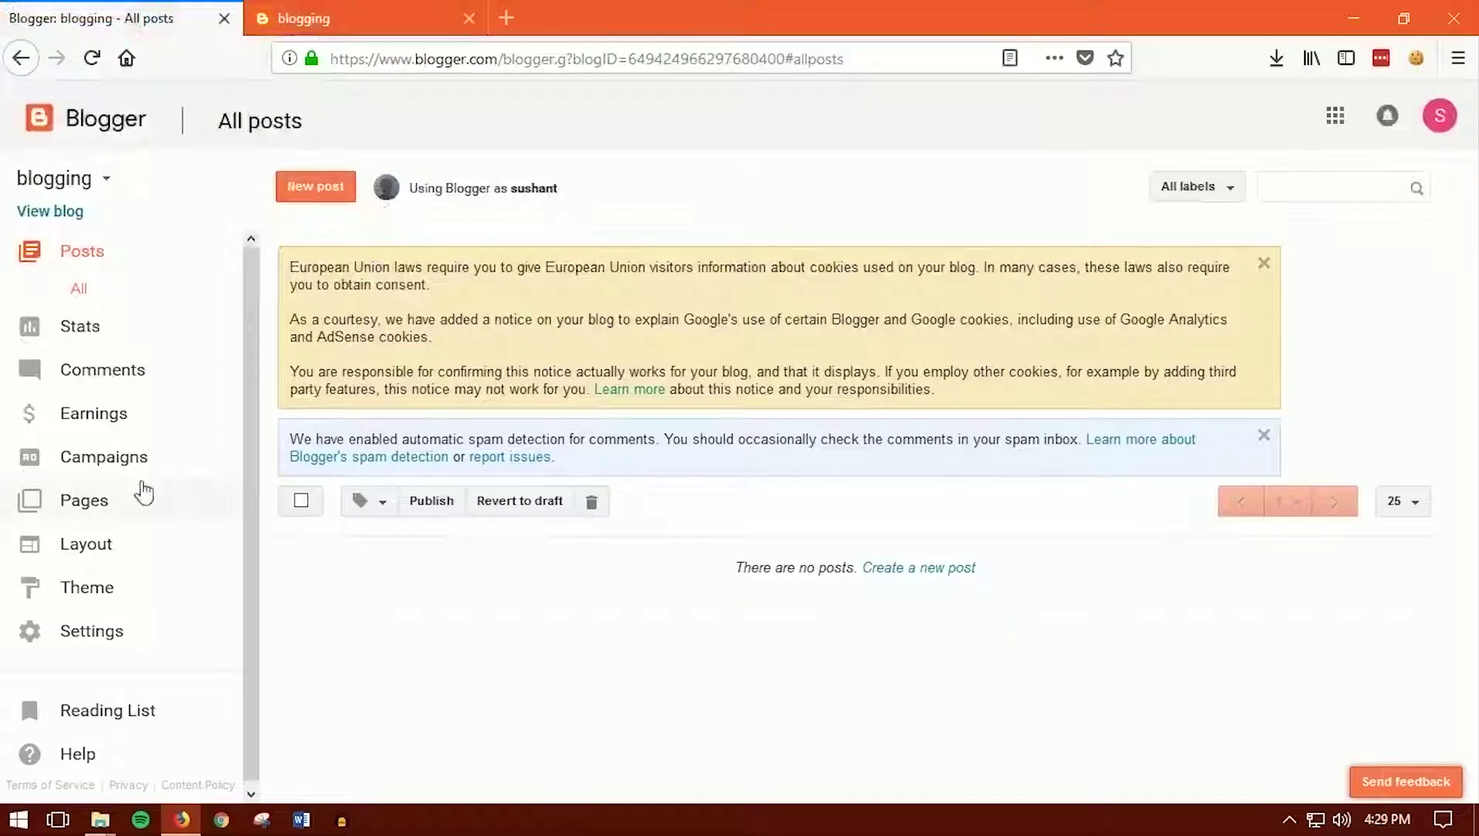
Upload the sensational 2.0.xml theme file through Theme > Backup / Restore.
left_click(85, 592)
scroll(644, 486, "down", 5)
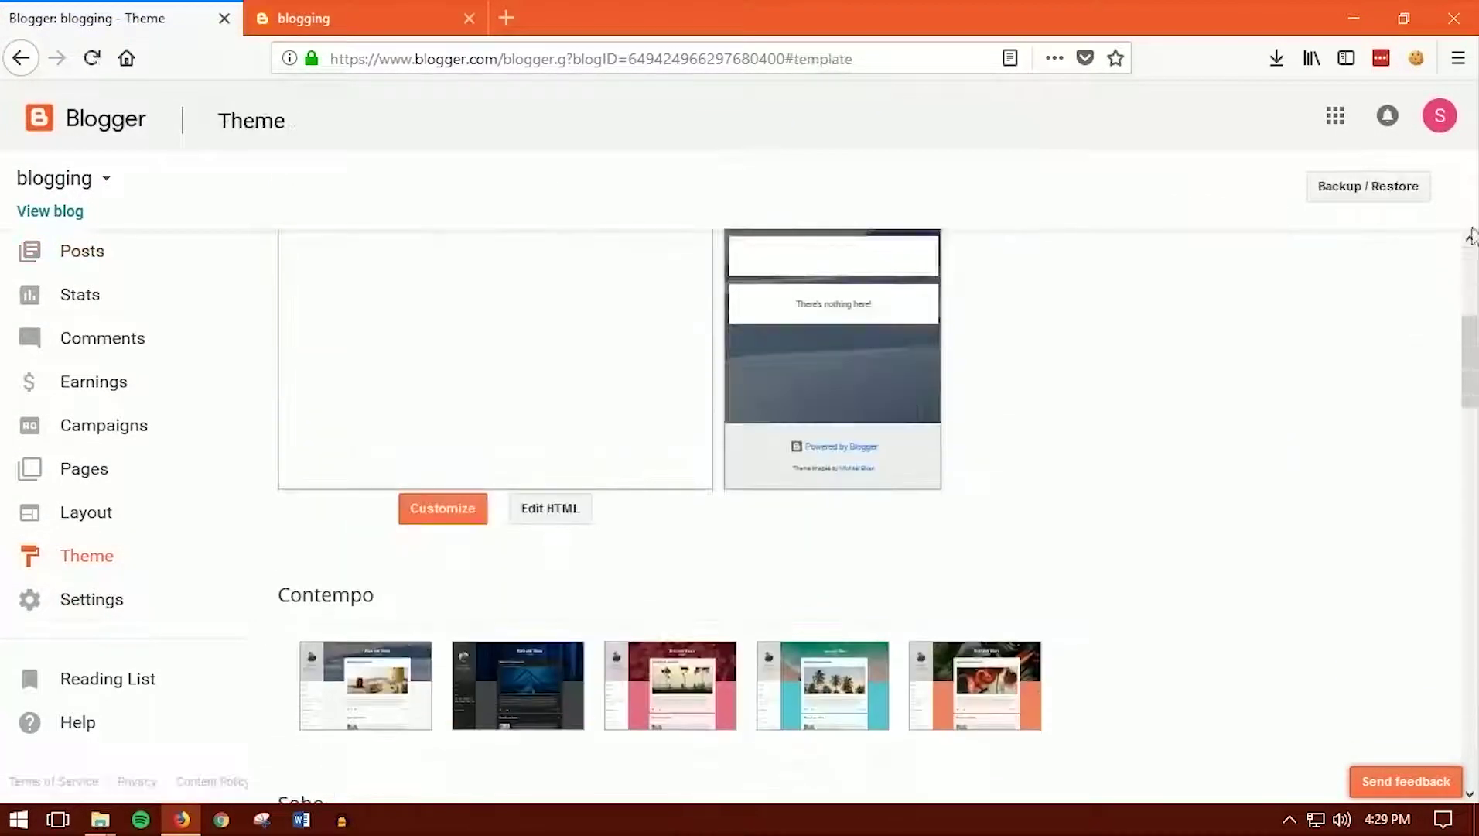
left_click(1380, 194)
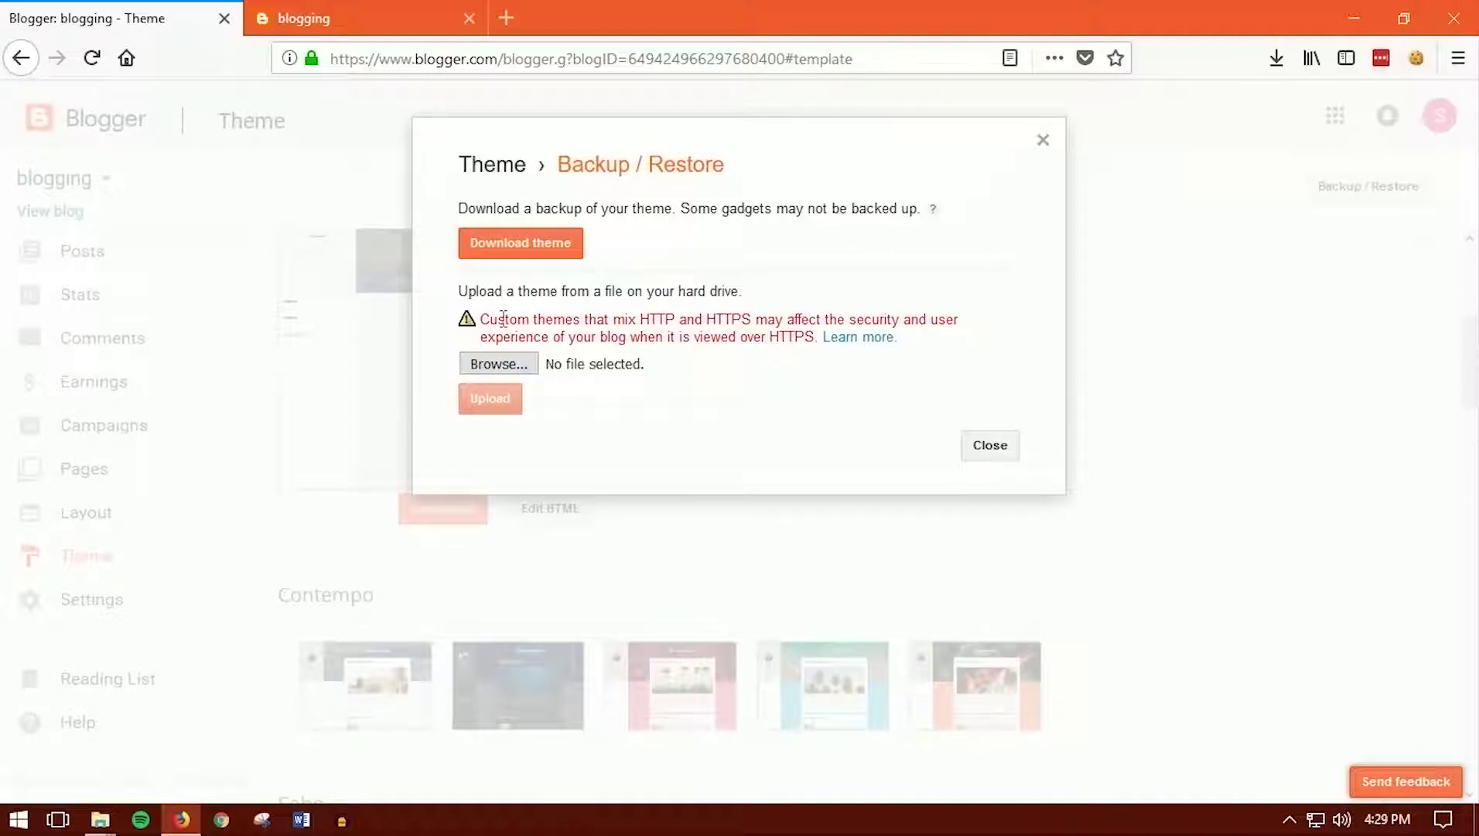
left_click(513, 369)
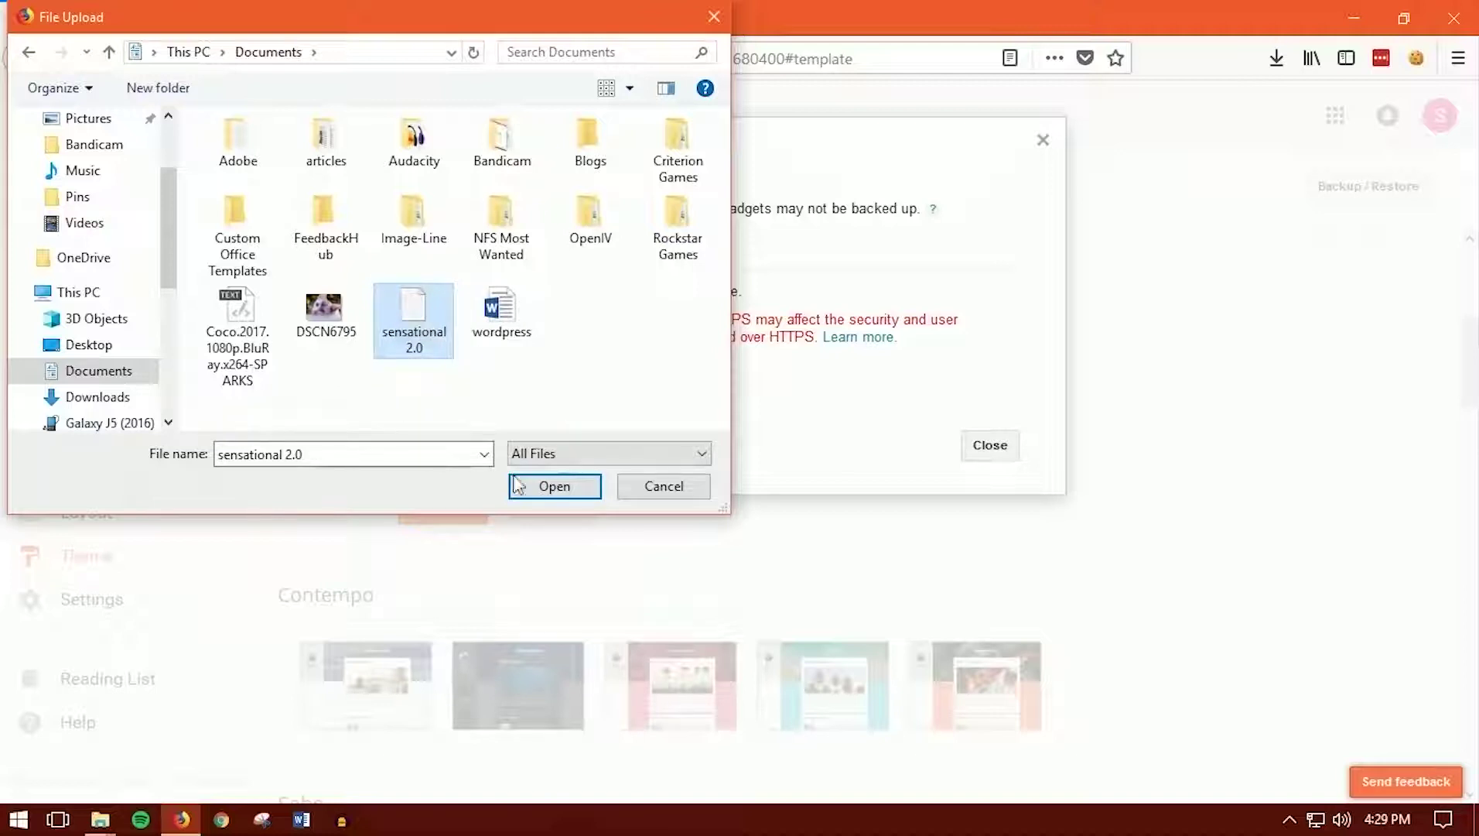
left_click(569, 492)
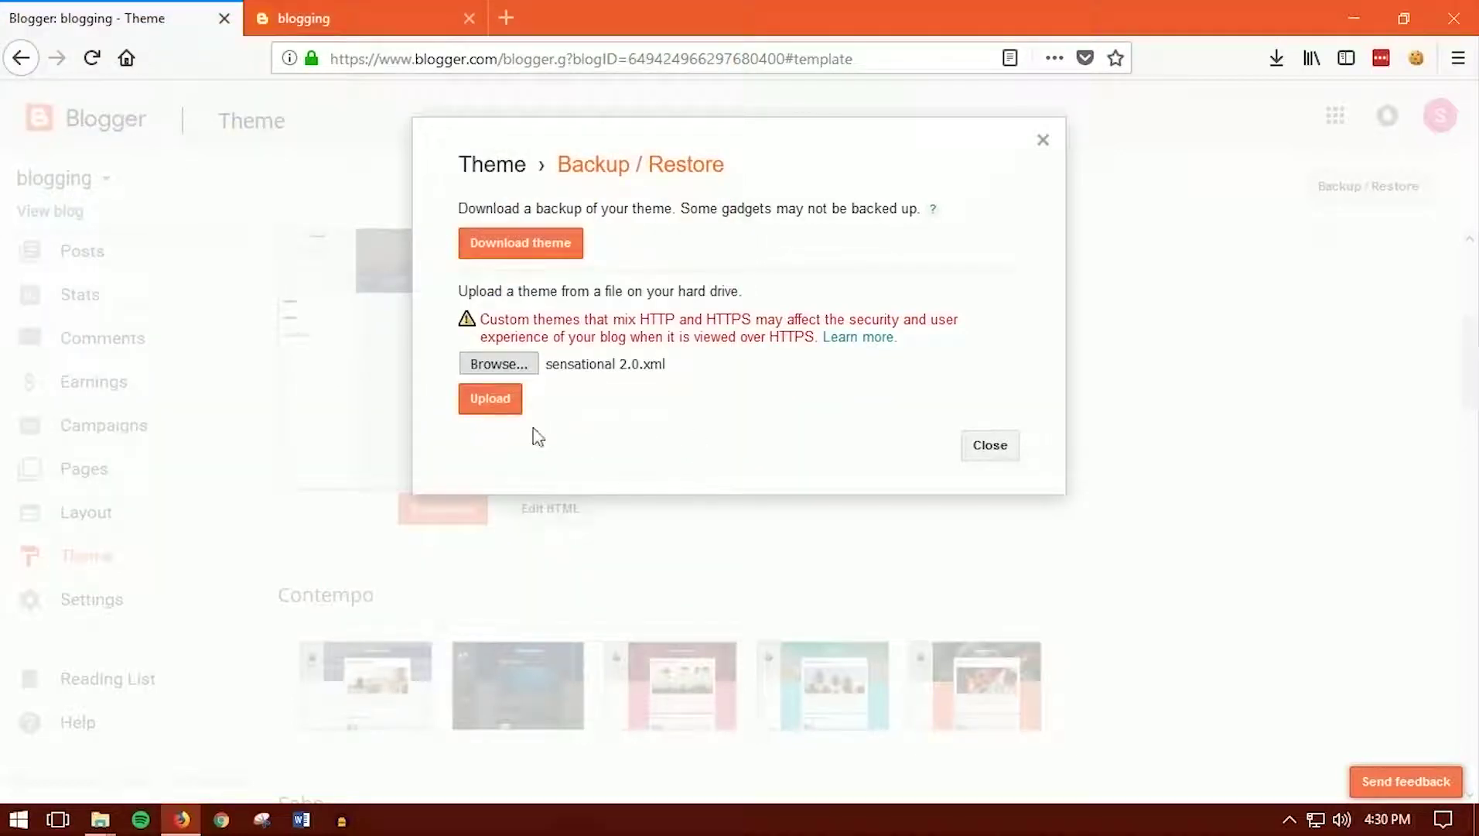
left_click(503, 410)
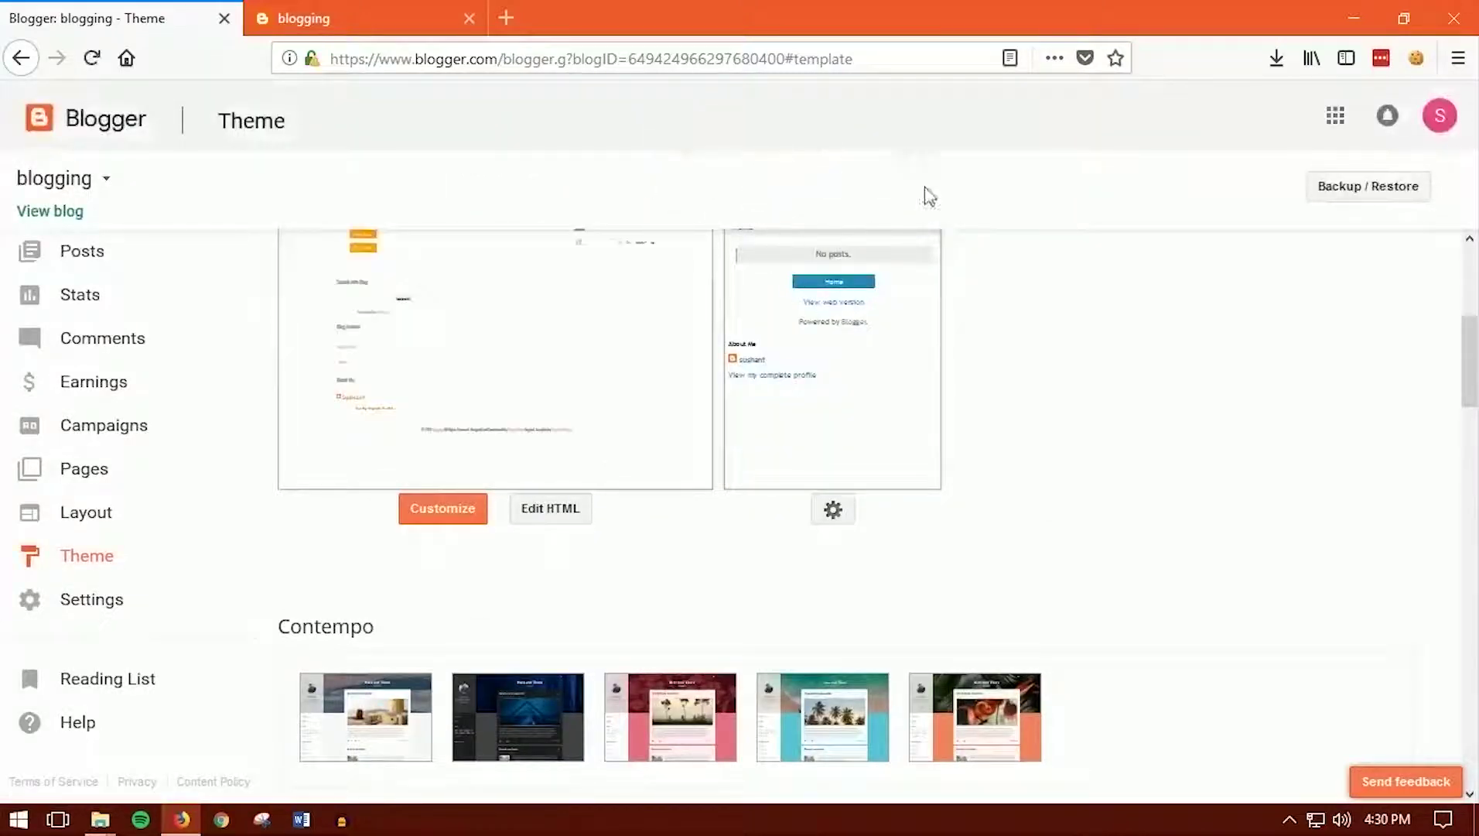
Reload the live blog to see the Sensational theme, then open Blogger's Posts list.
scroll(642, 458, "up", 5)
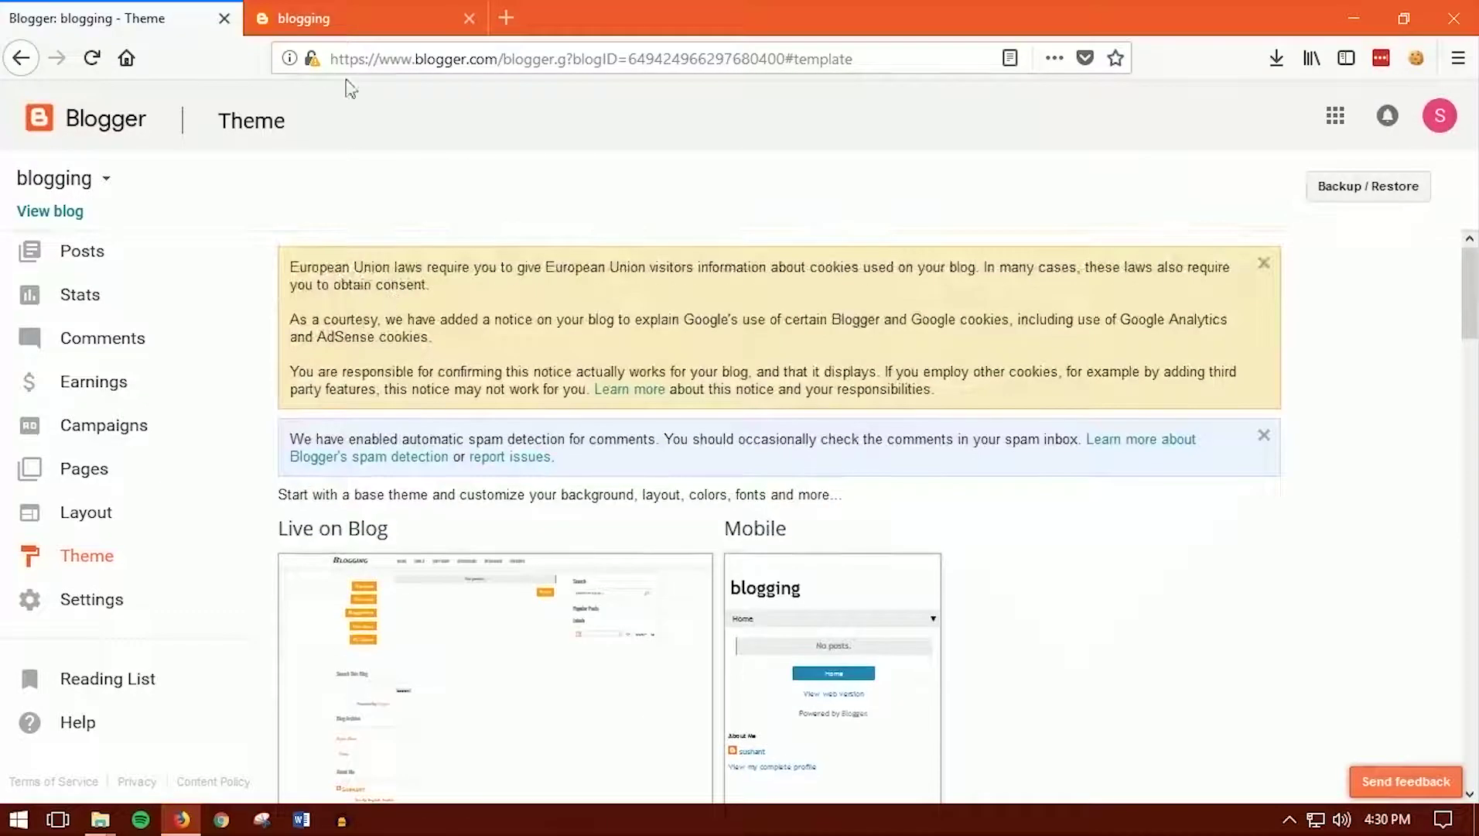
left_click(363, 15)
left_click(89, 57)
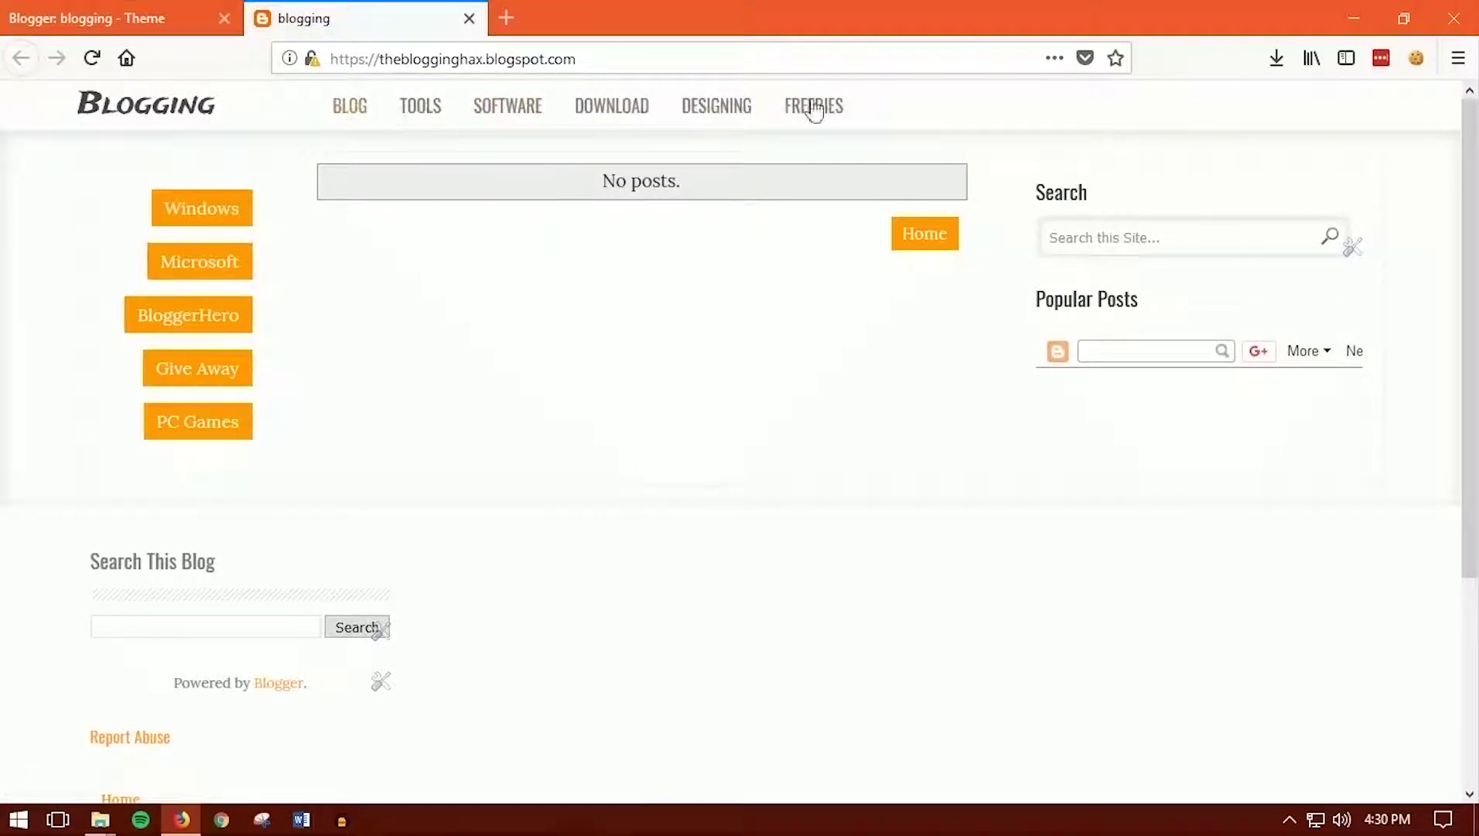
scroll(713, 448, "down", 3)
scroll(703, 453, "up", 3)
left_click(59, 16)
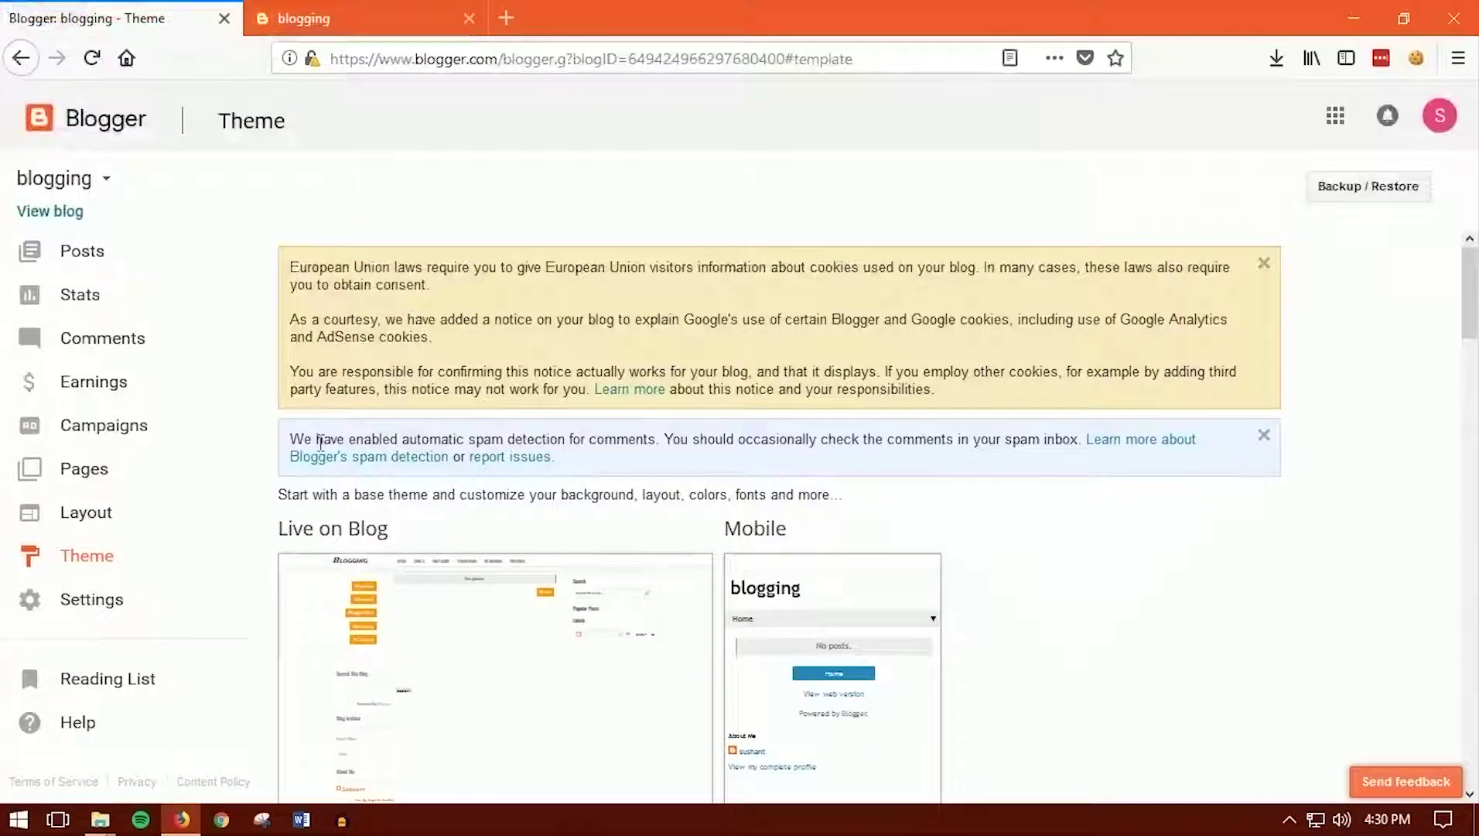
left_click(122, 252)
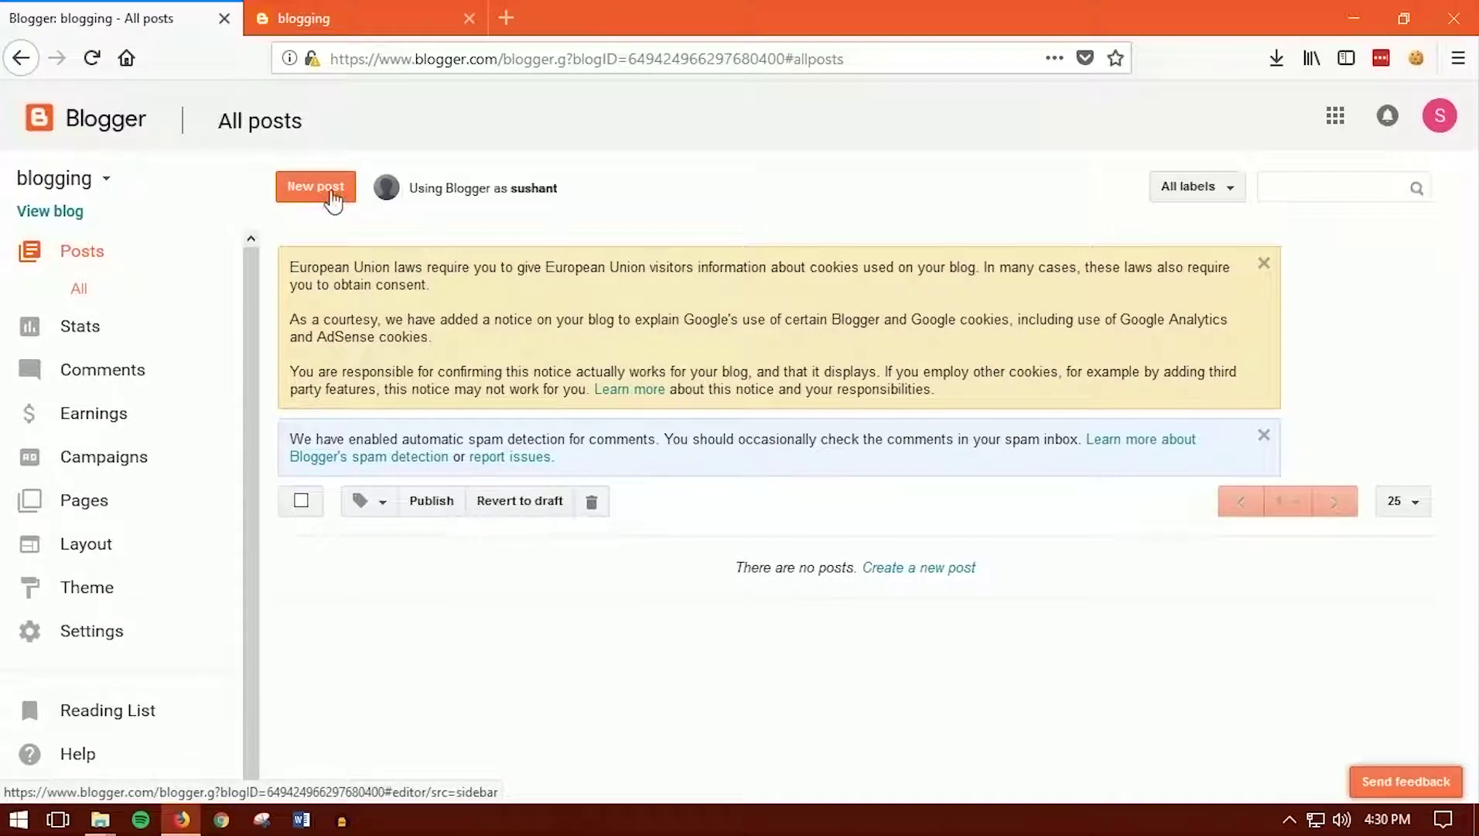
Create a new post titled 'test post example 1'.
left_click(312, 185)
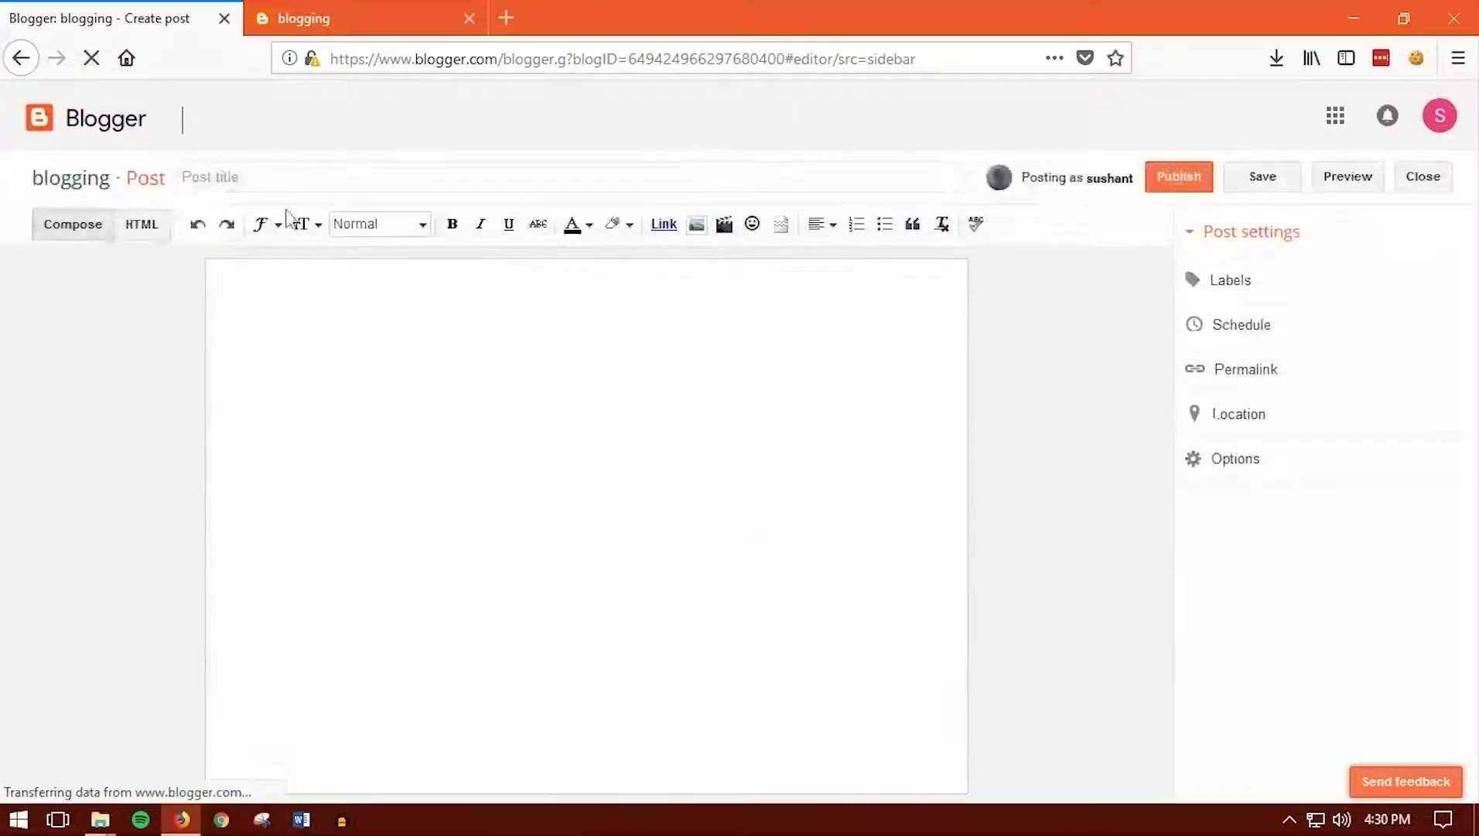
left_click(269, 170)
type("test post")
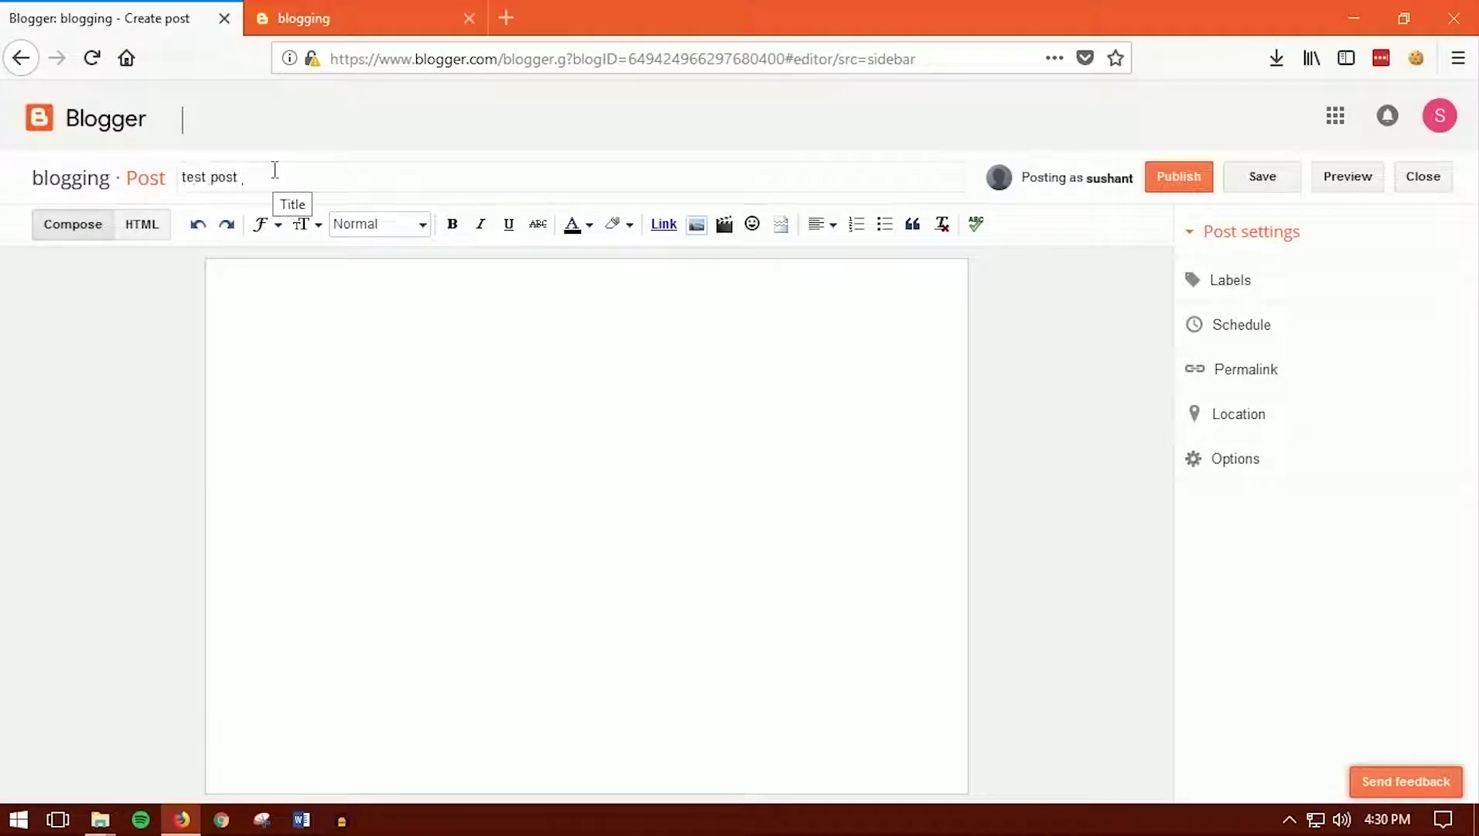
type(" example")
key("ctrl+a")
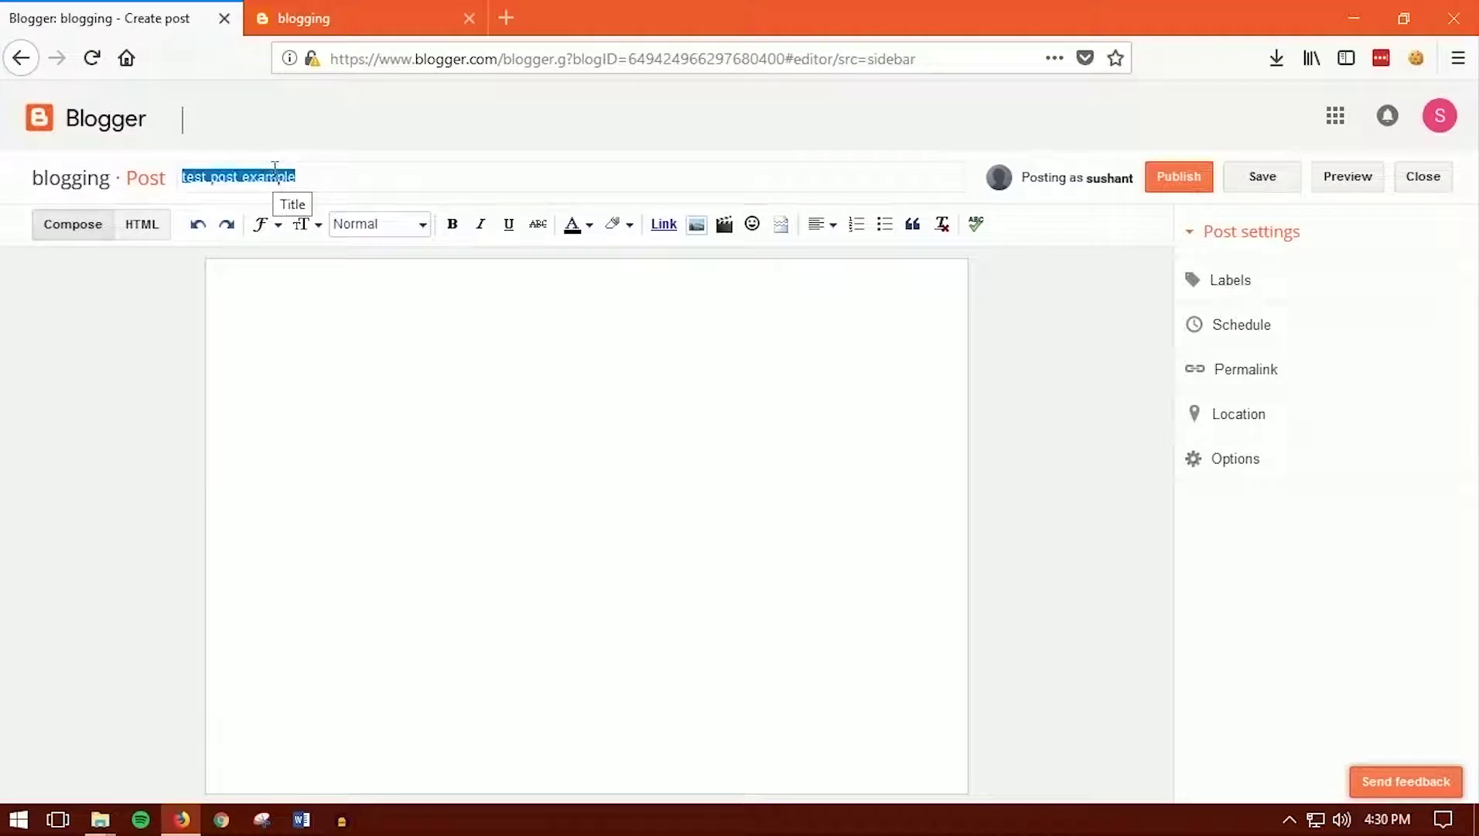
left_click(343, 183)
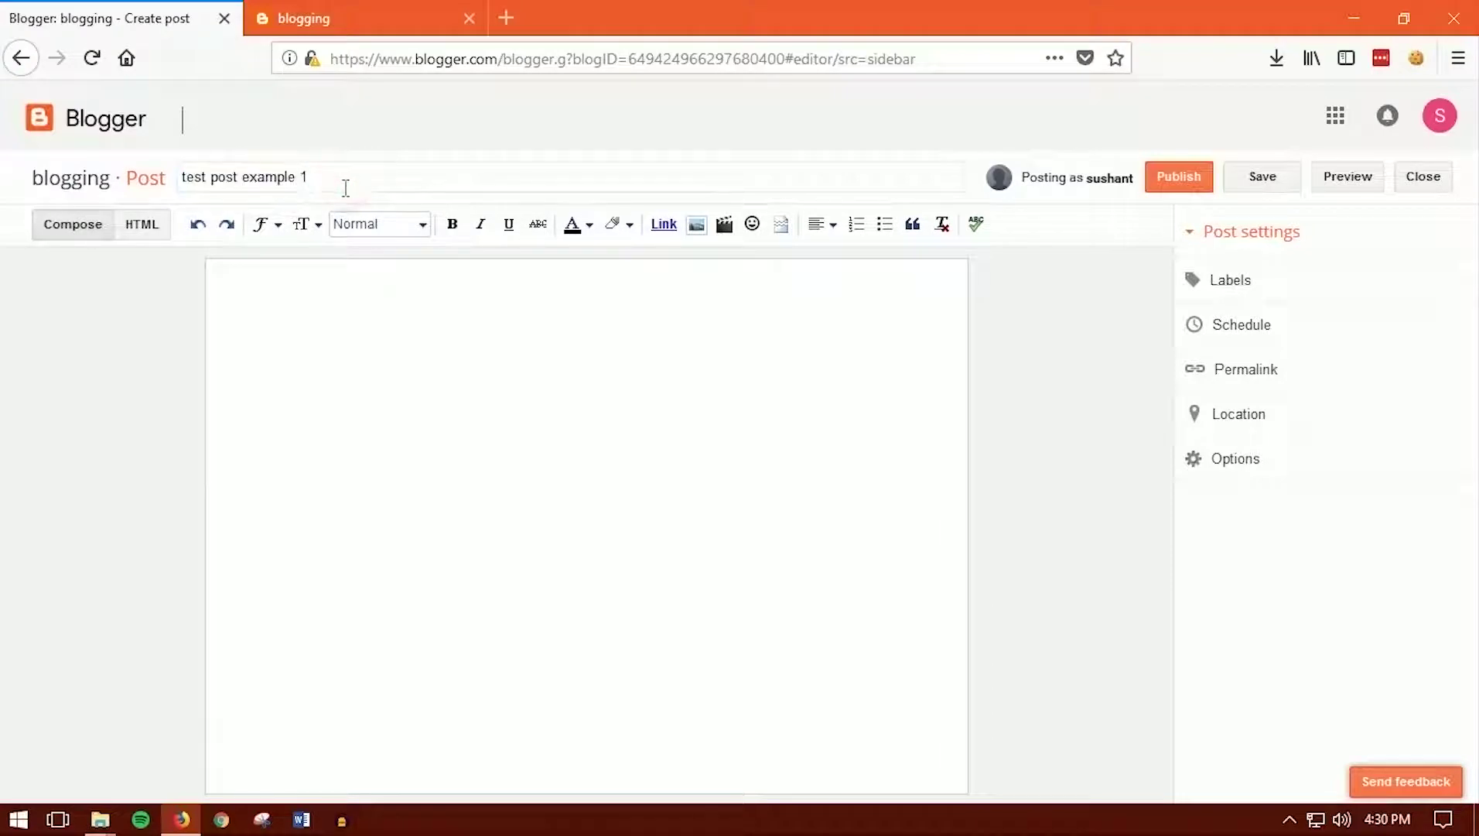
type("1")
key("ctrl+a")
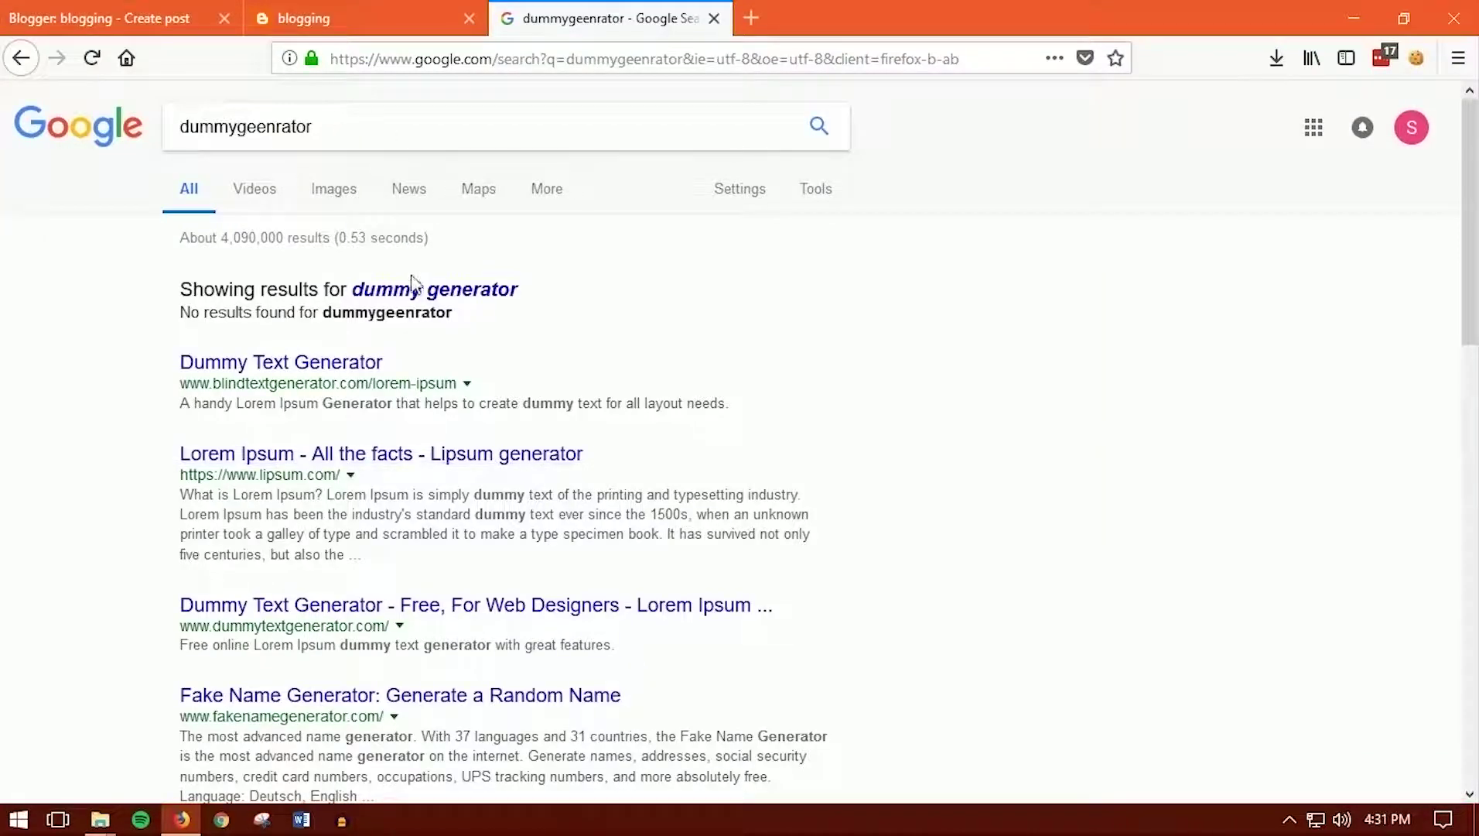
Open dummytextgenerator.com from the 'dummy generator' search results.
left_click(472, 291)
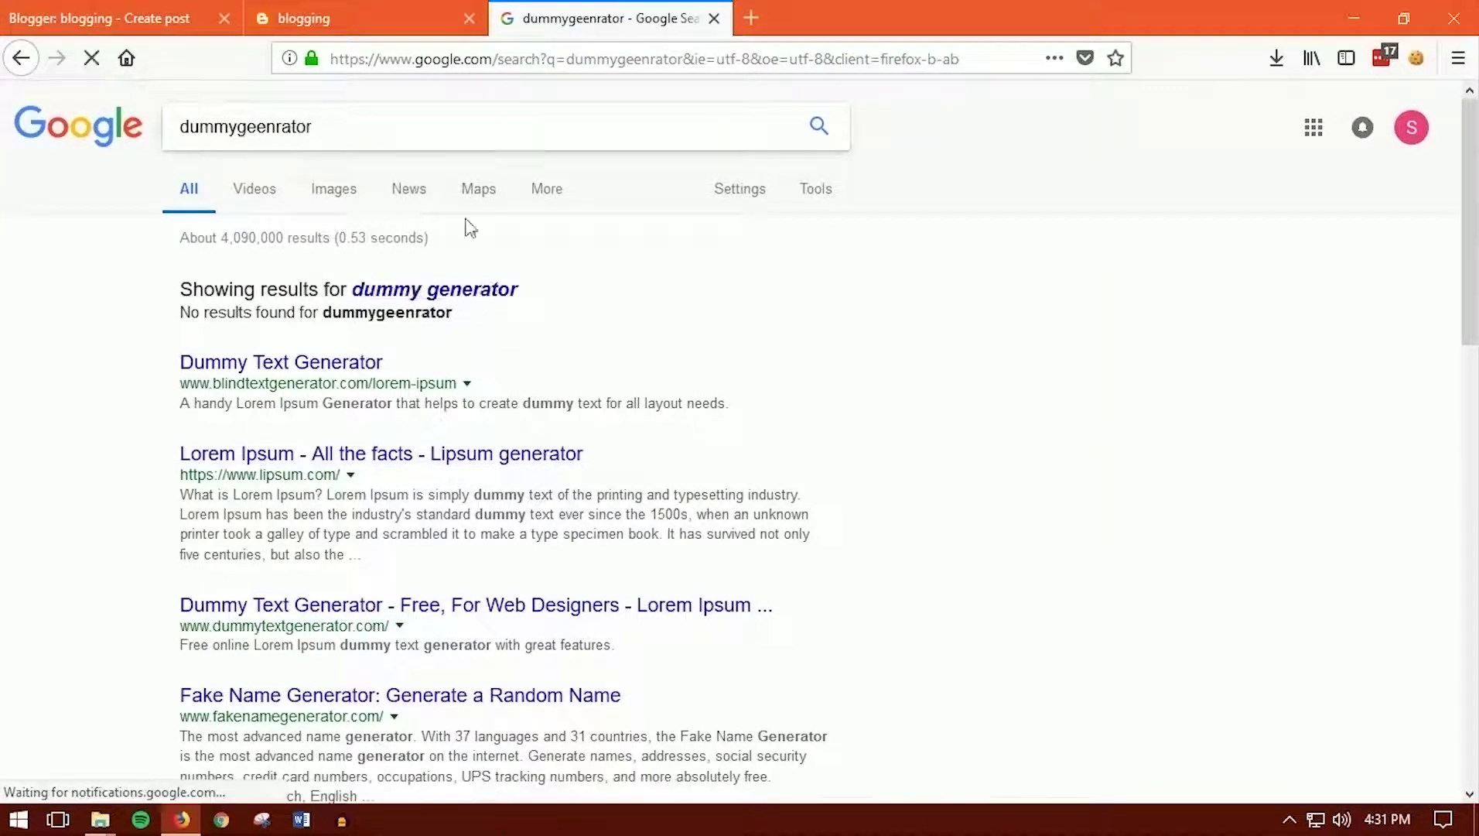
left_click(331, 610)
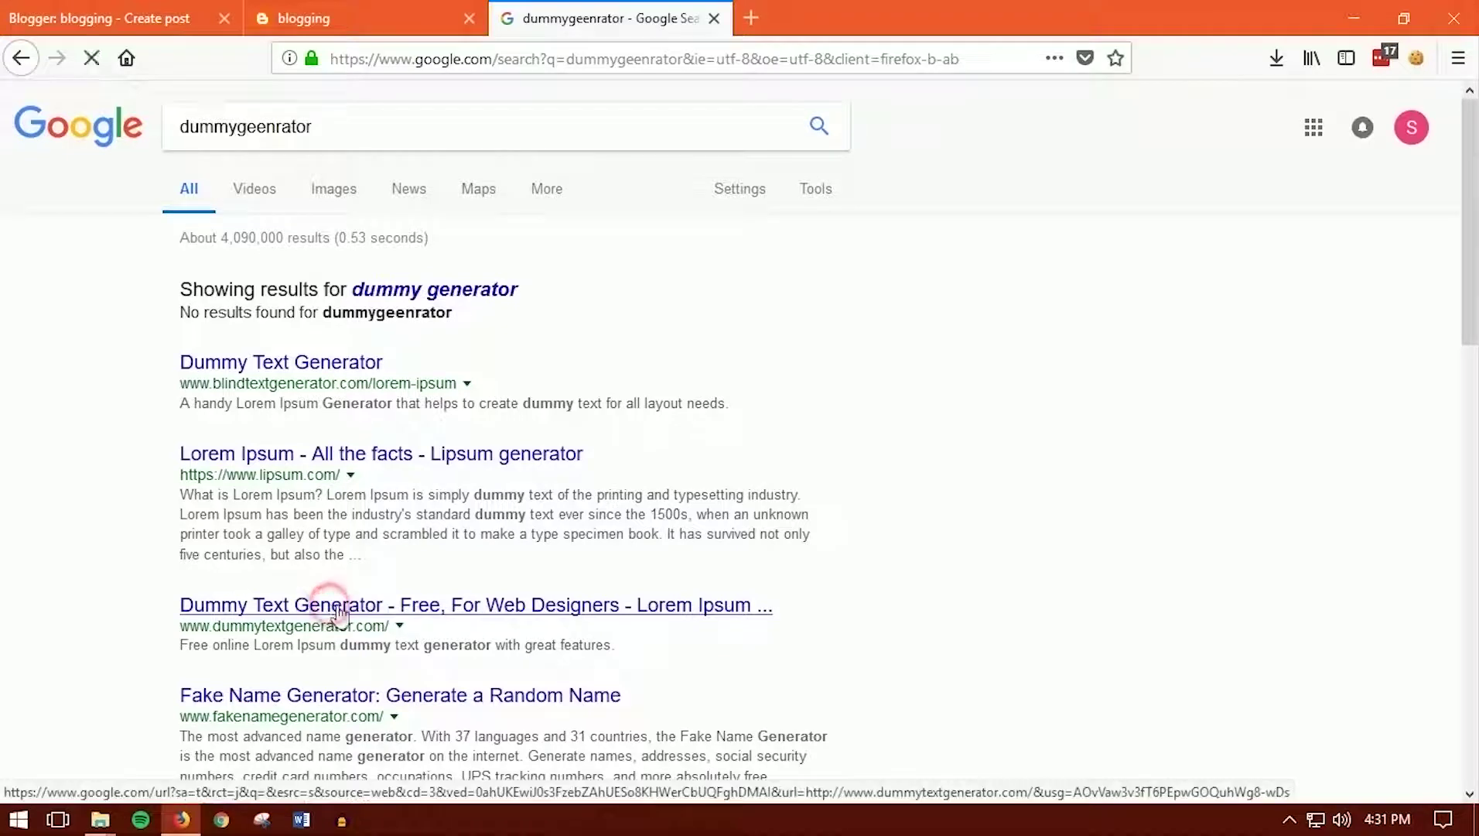
scroll(604, 485, "down", 3)
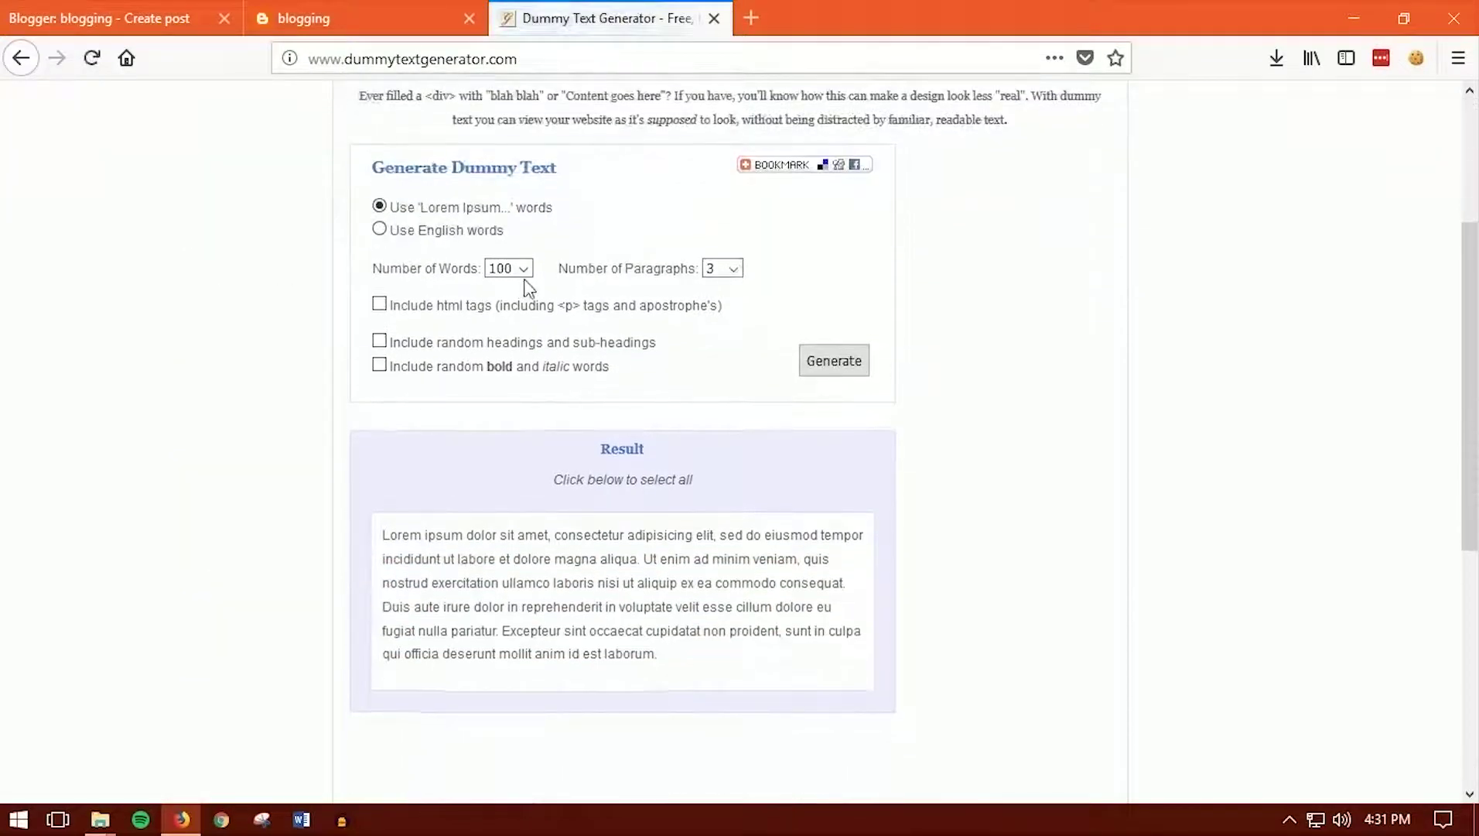
Generate 800 words of lorem ipsum and copy the resulting text.
left_click(513, 268)
scroll(532, 592, "down", 2)
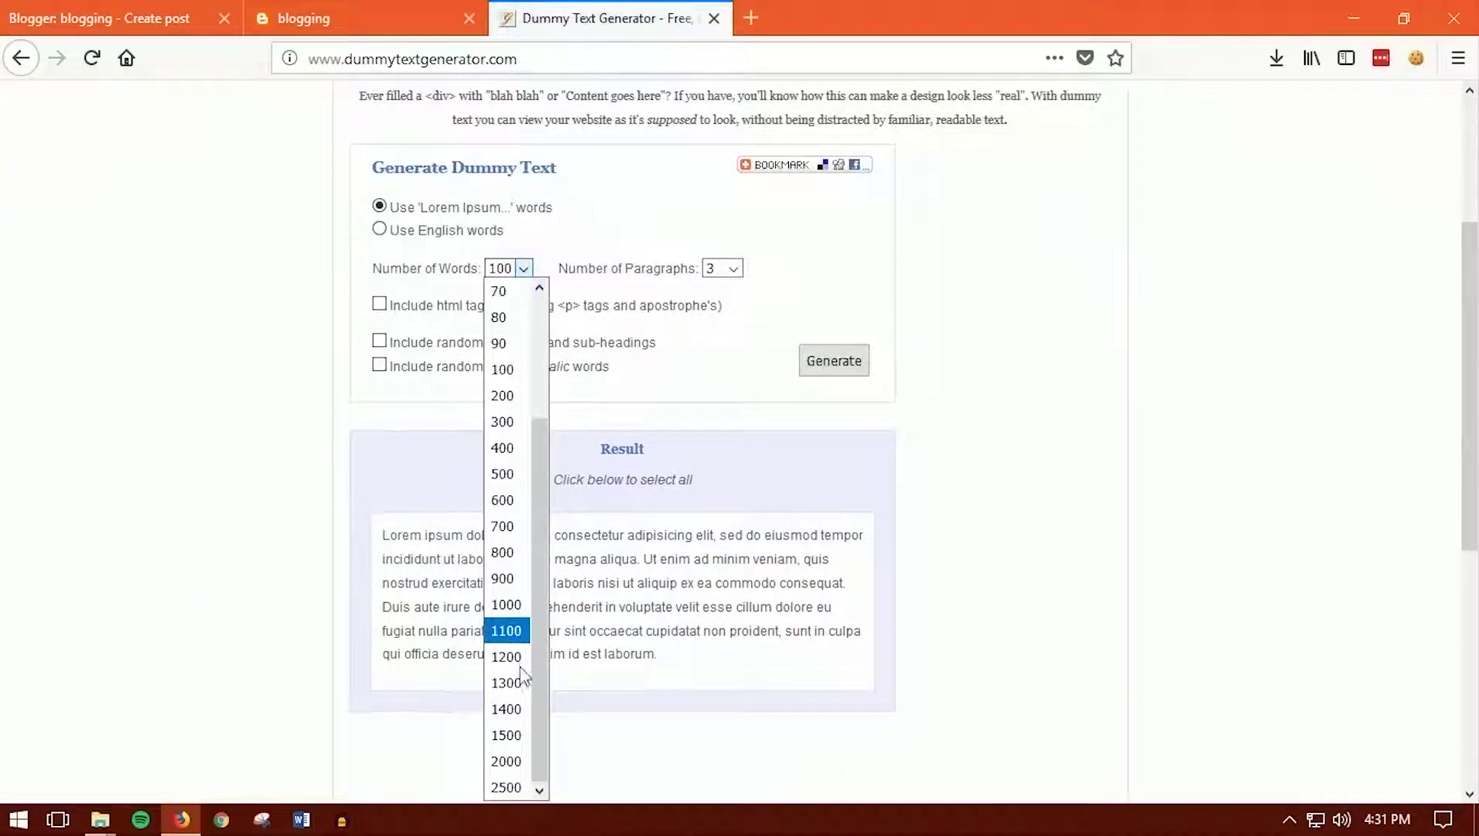
scroll(514, 642, "up", 2)
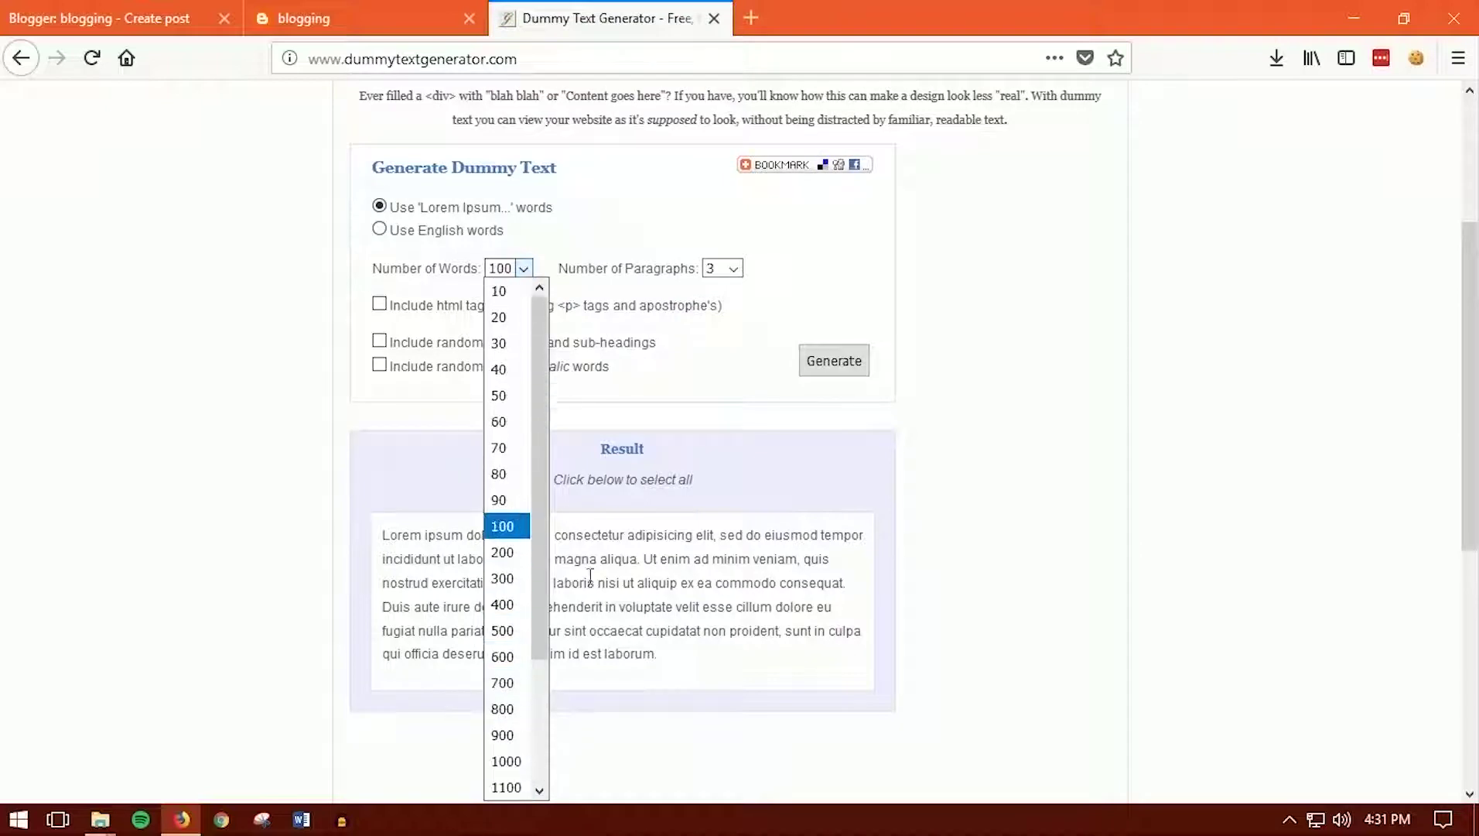
scroll(518, 670, "down", 2)
left_click(501, 553)
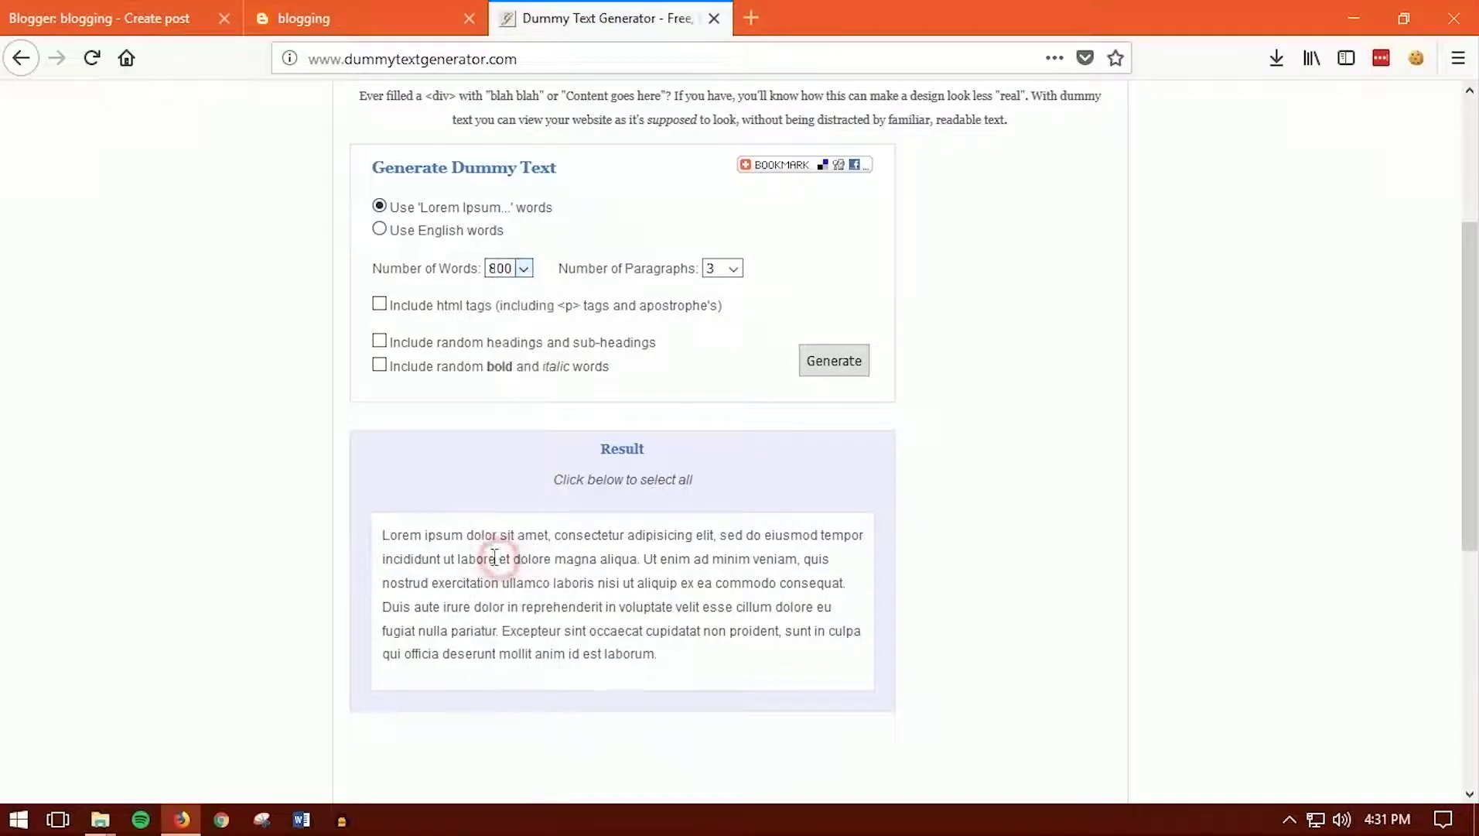
left_click(831, 364)
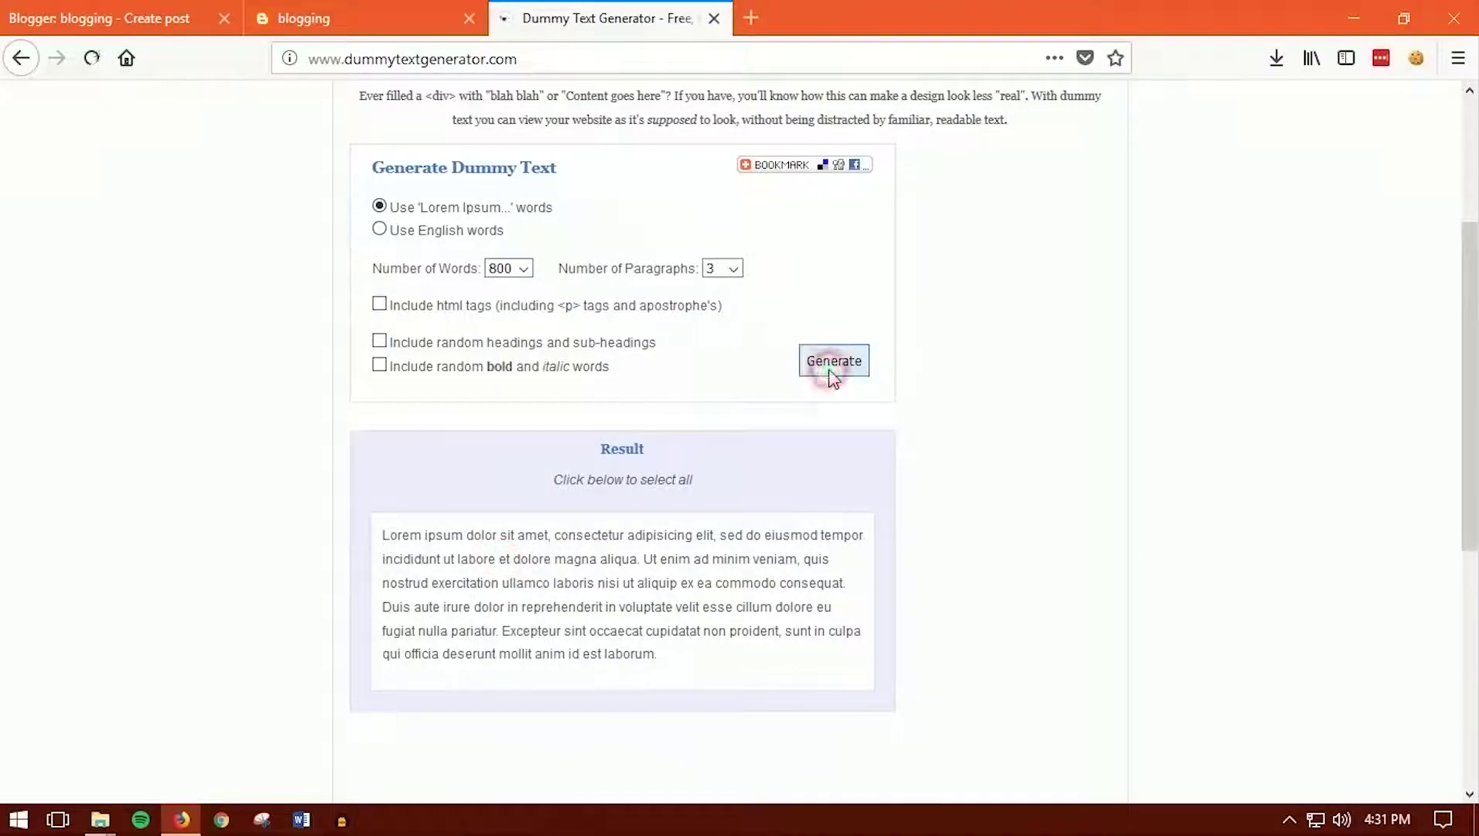
scroll(756, 507, "down", 5)
left_click(489, 410)
right_click(534, 376)
left_click(581, 390)
Paste the copied lorem ipsum text into the empty post body.
left_click(267, 8)
left_click(124, 18)
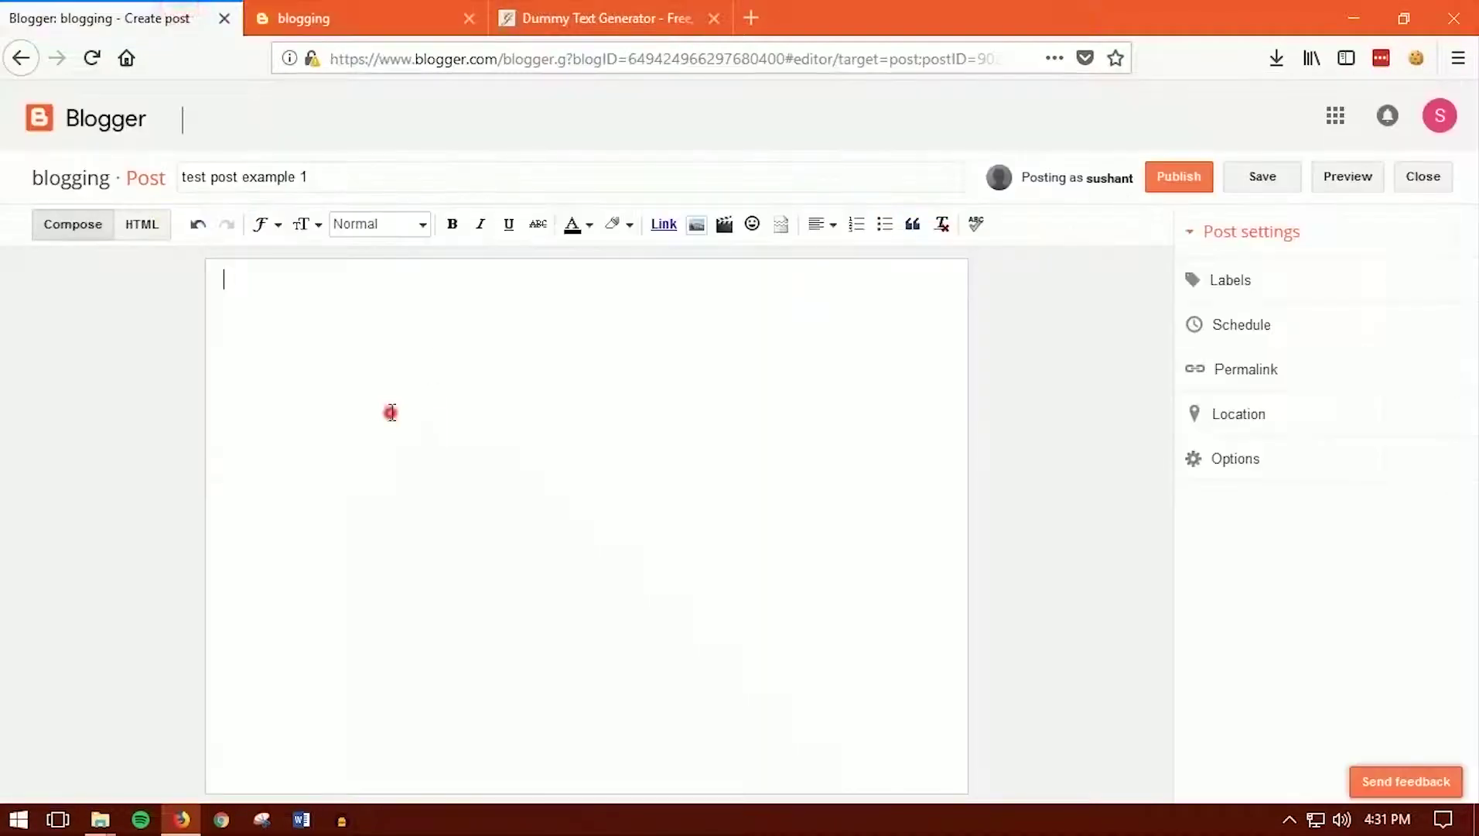
right_click(390, 408)
left_click(447, 505)
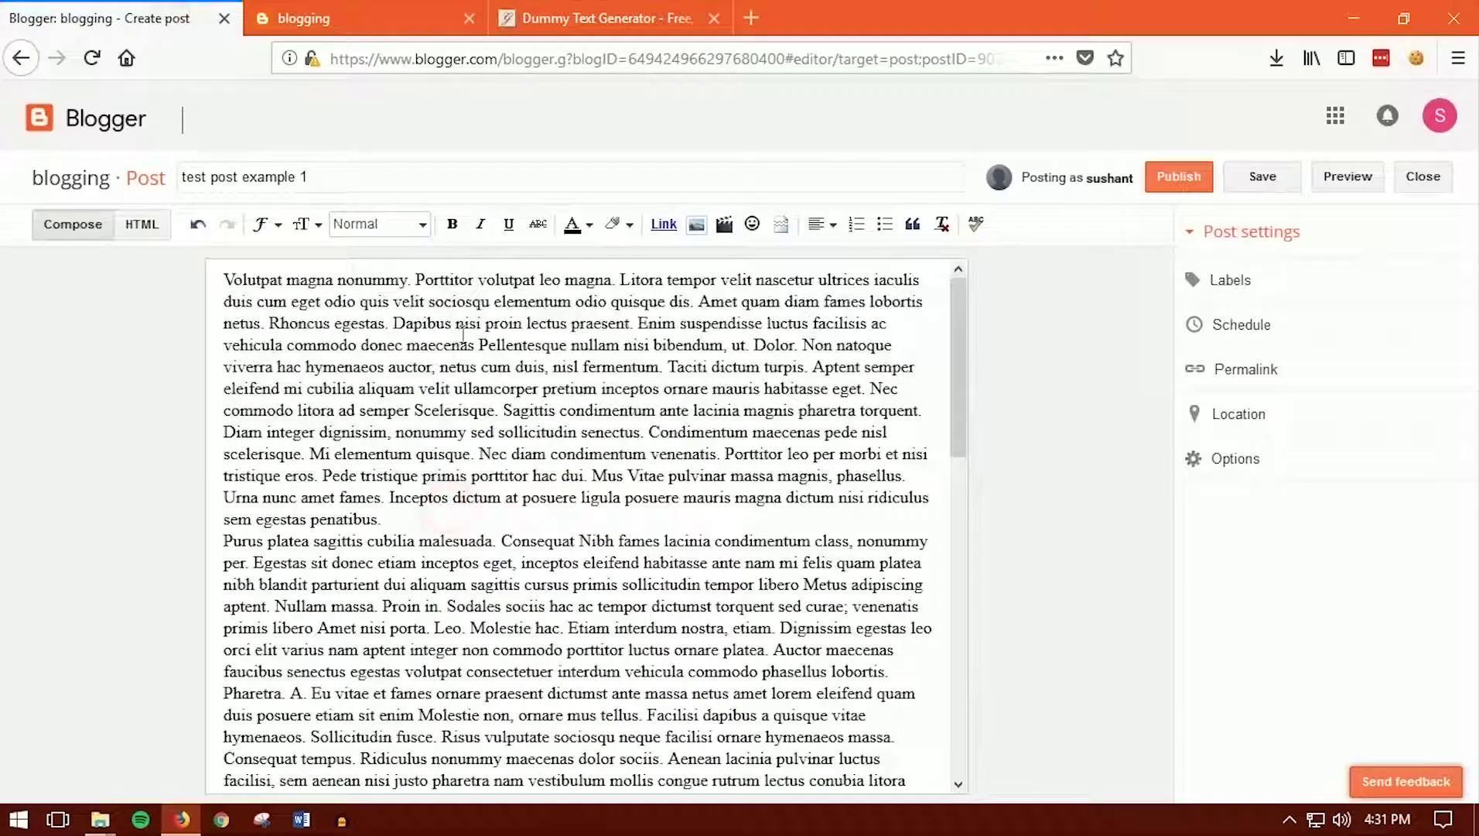
Add blank lines after the first paragraph ending 'penatibus.'.
left_click(225, 280)
left_click(414, 517)
key("Return")
key("Return")
key("Return")
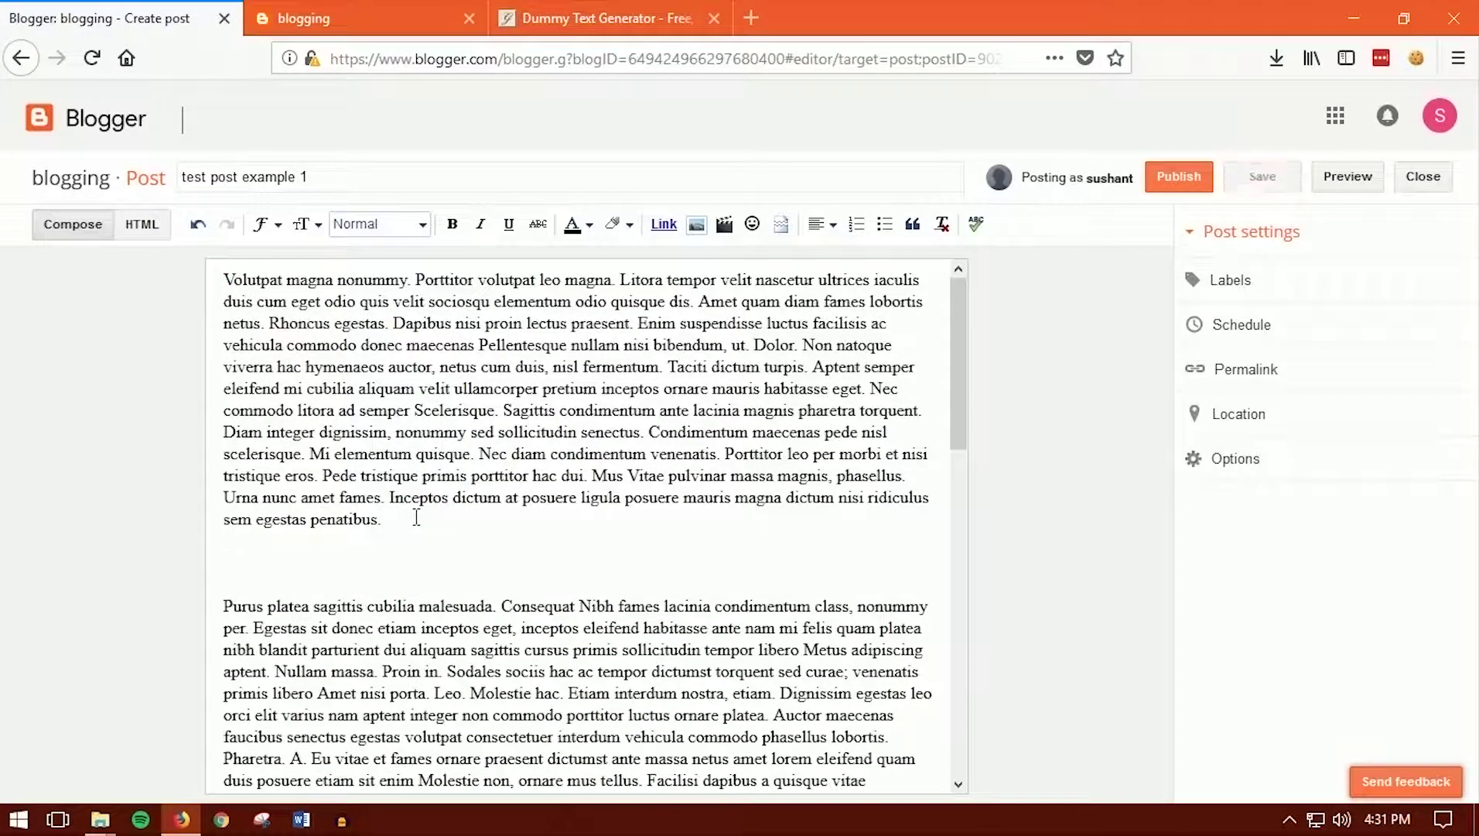
left_click(414, 555)
left_click(427, 554)
left_click(406, 557)
left_click(542, 21)
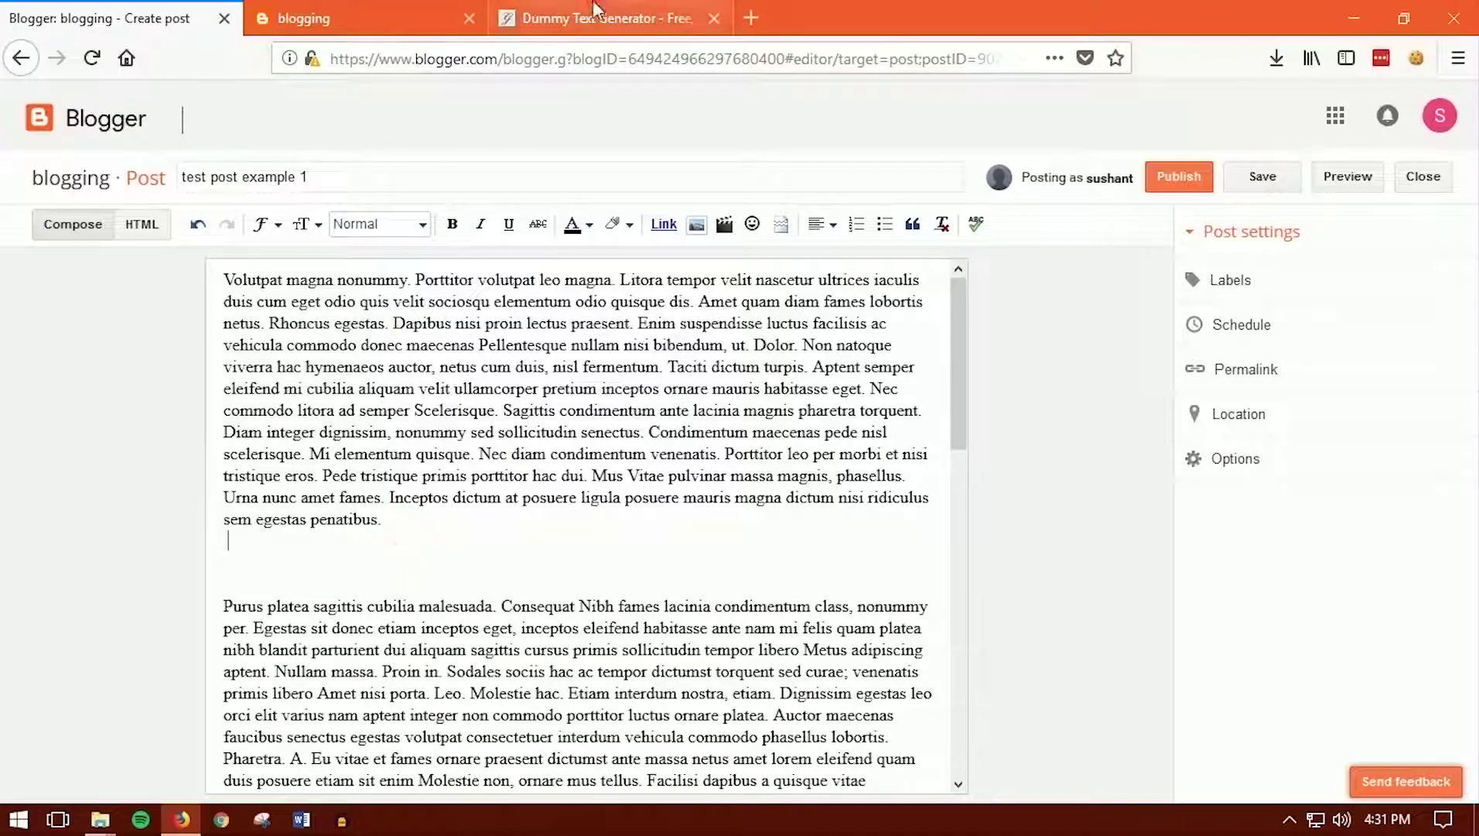
left_click(540, 51)
Go to youtube.com and open the first DIY projects video, pausing its ad.
type("youtube.com/")
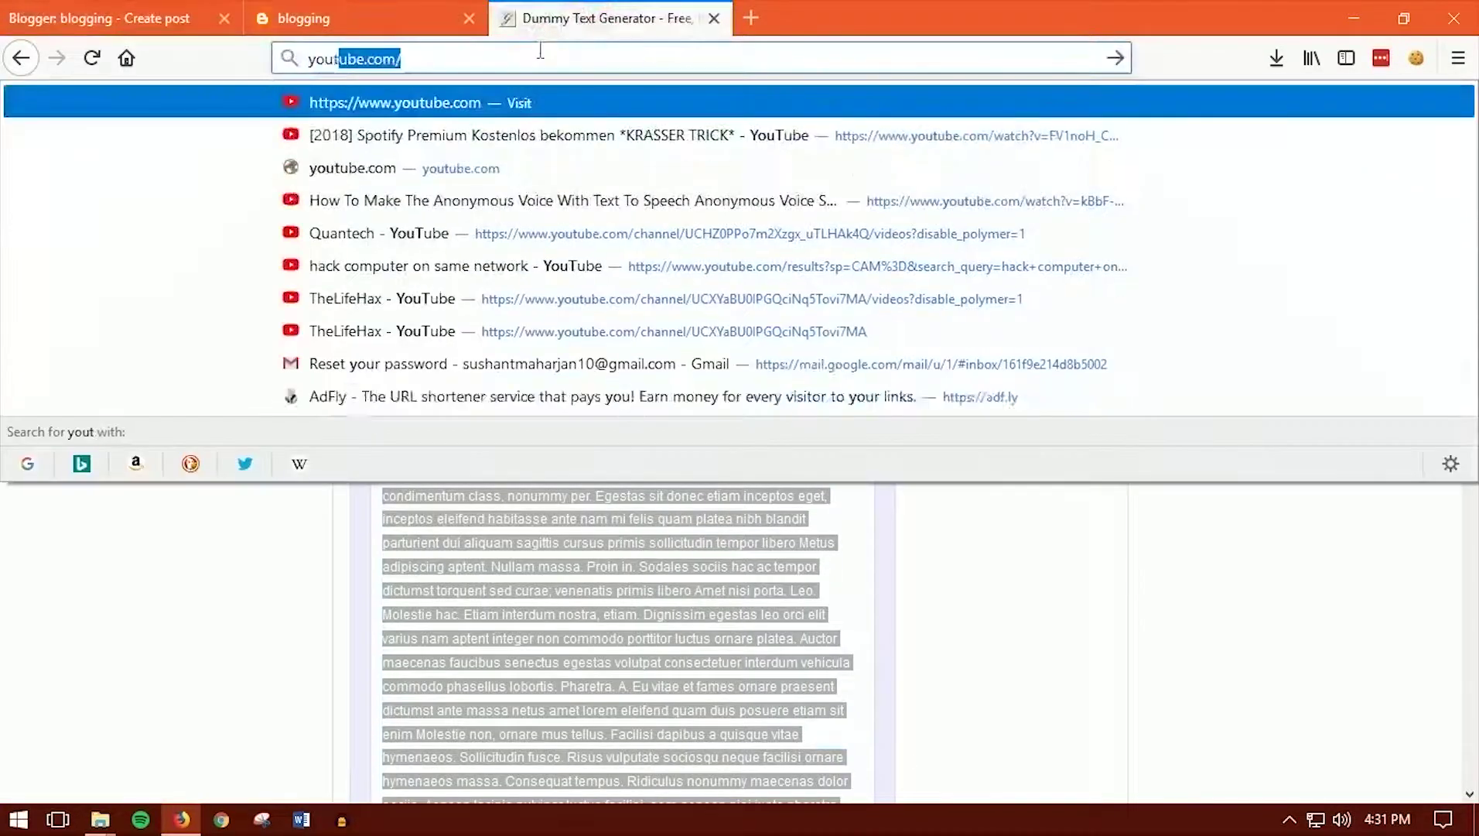
key("Return")
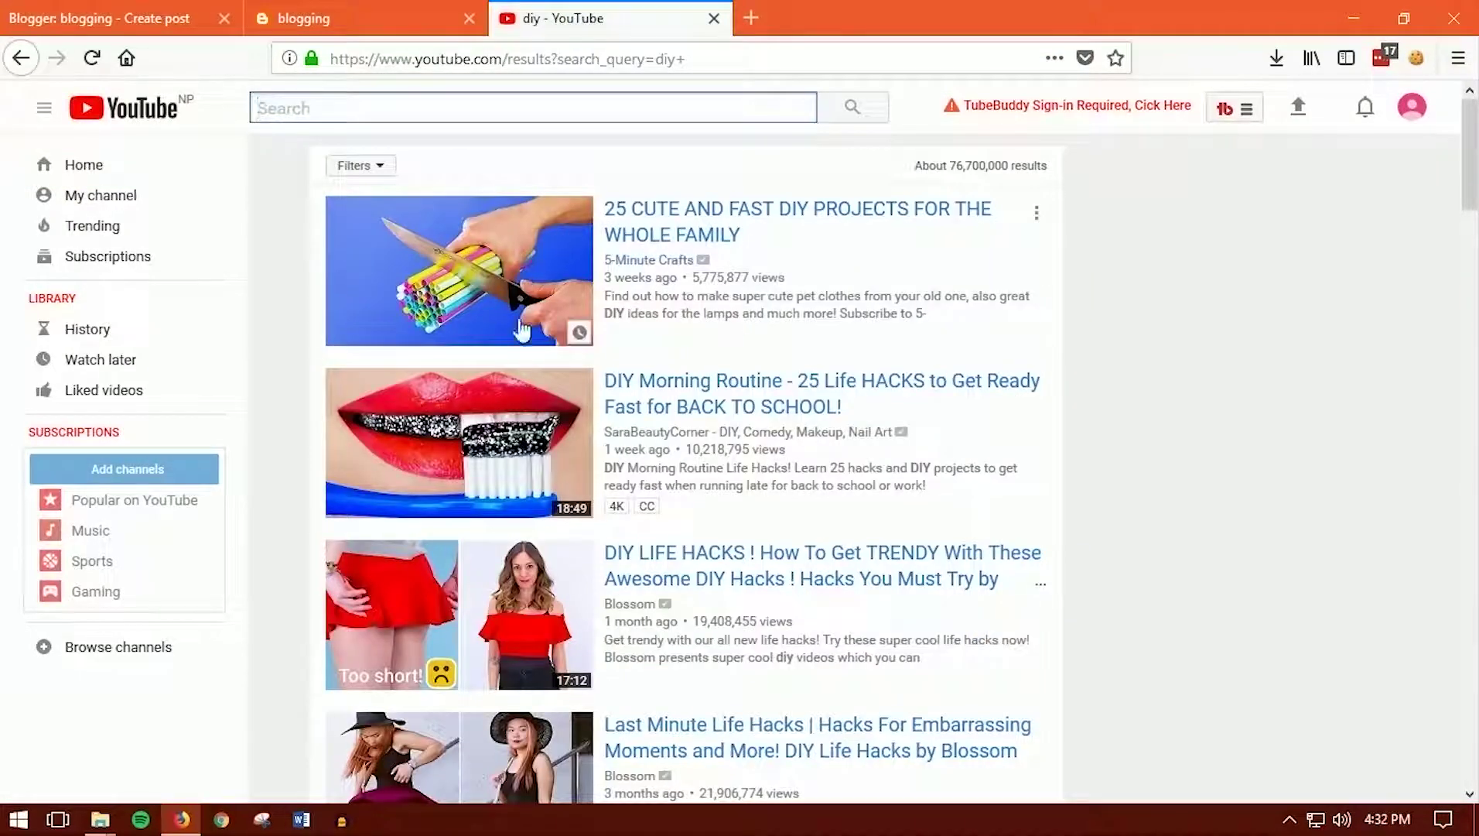
left_click(468, 254)
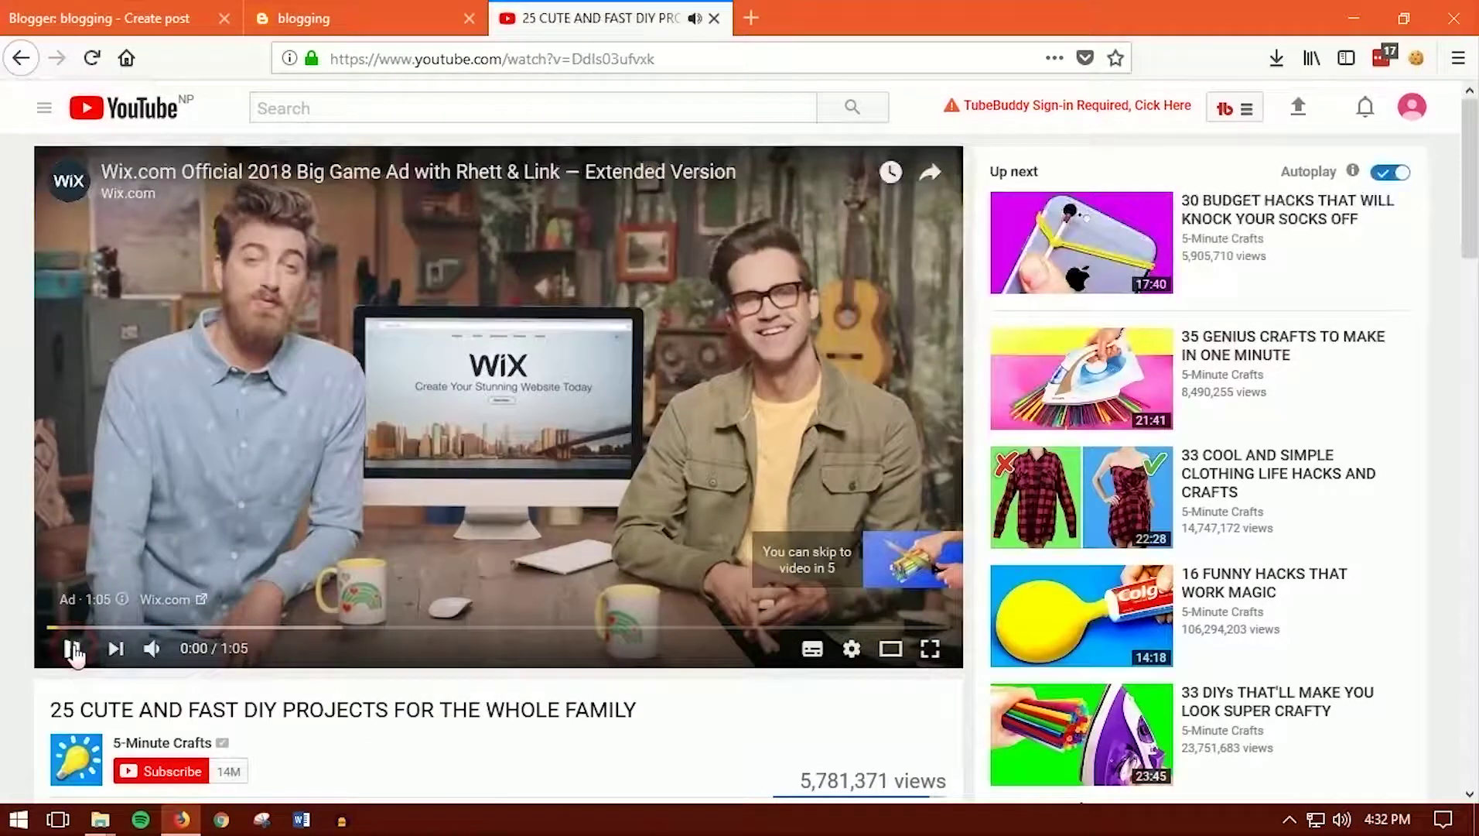
left_click(71, 648)
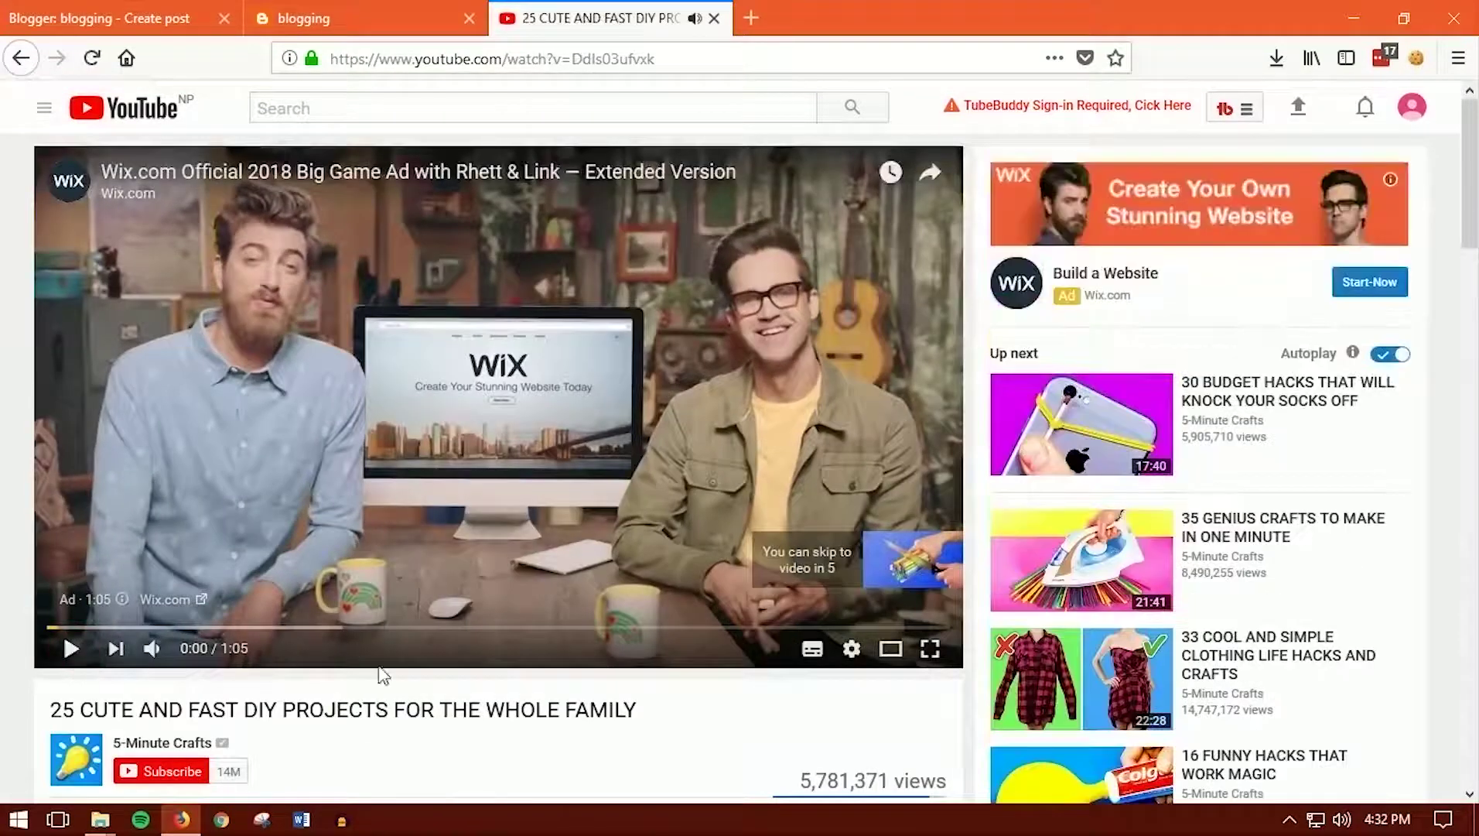
Copy the video's iframe embed code from its Share > Embed panel.
scroll(308, 492, "down", 5)
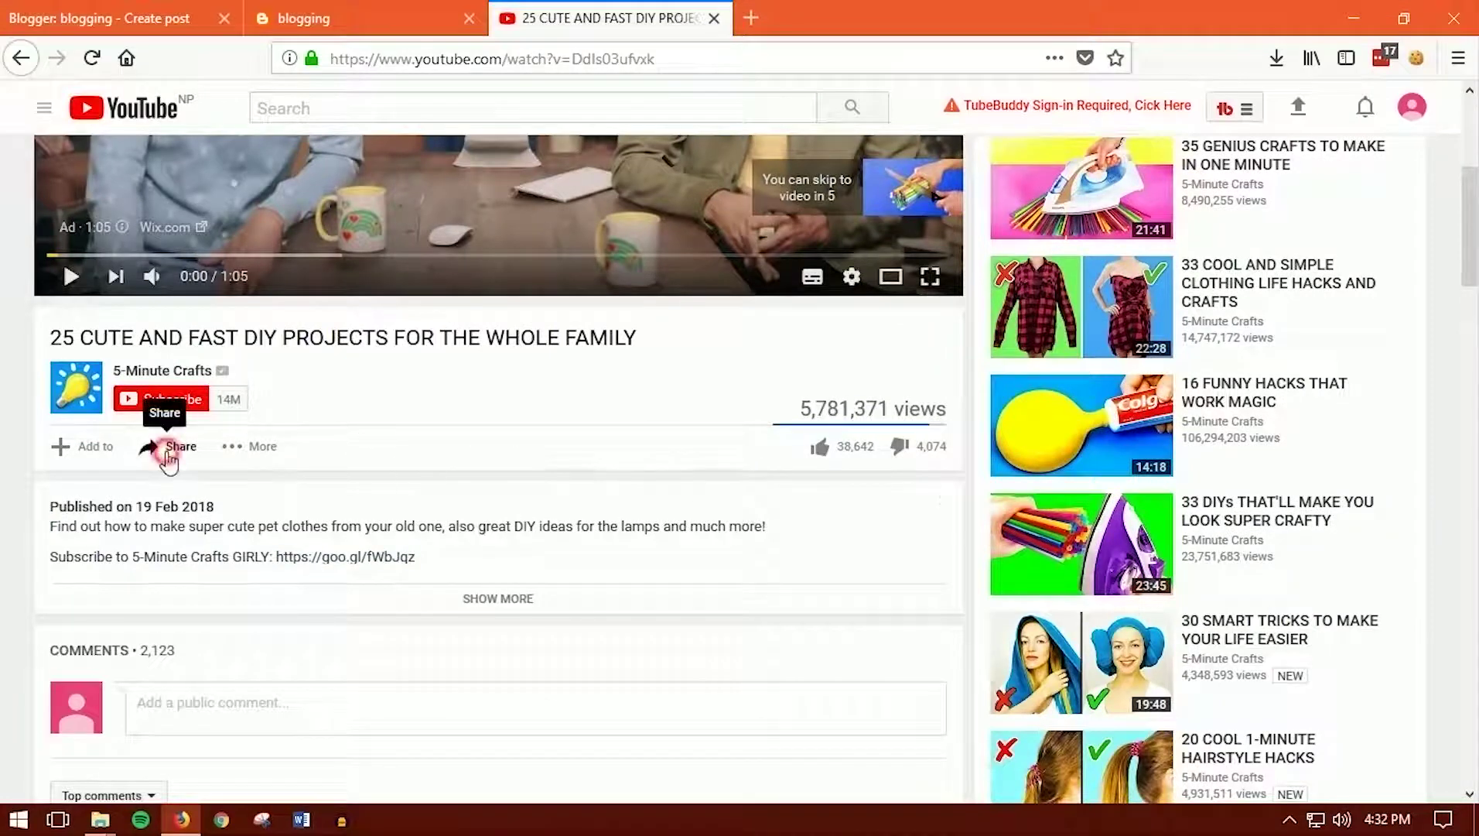
left_click(169, 446)
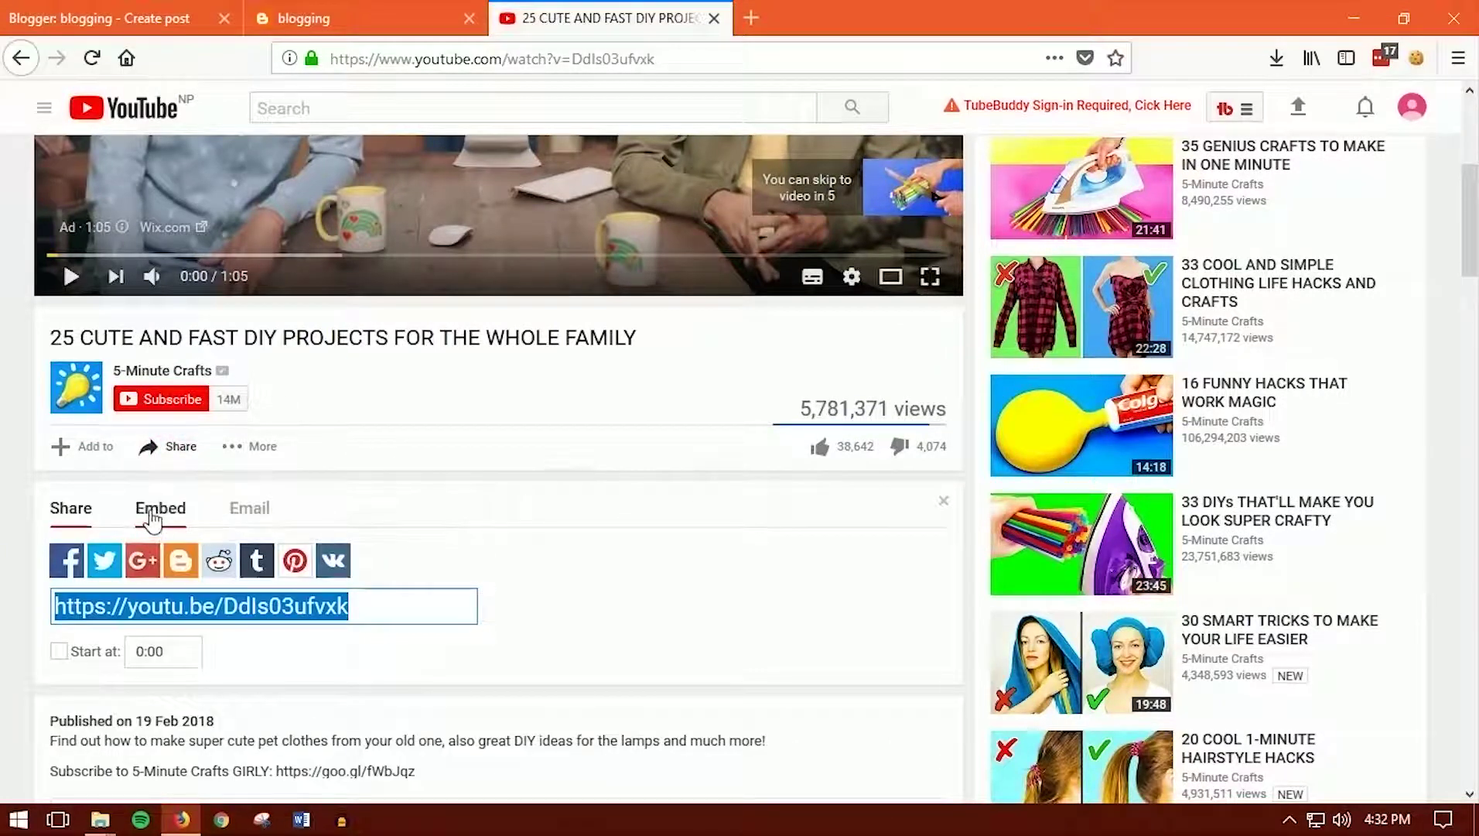
left_click(151, 511)
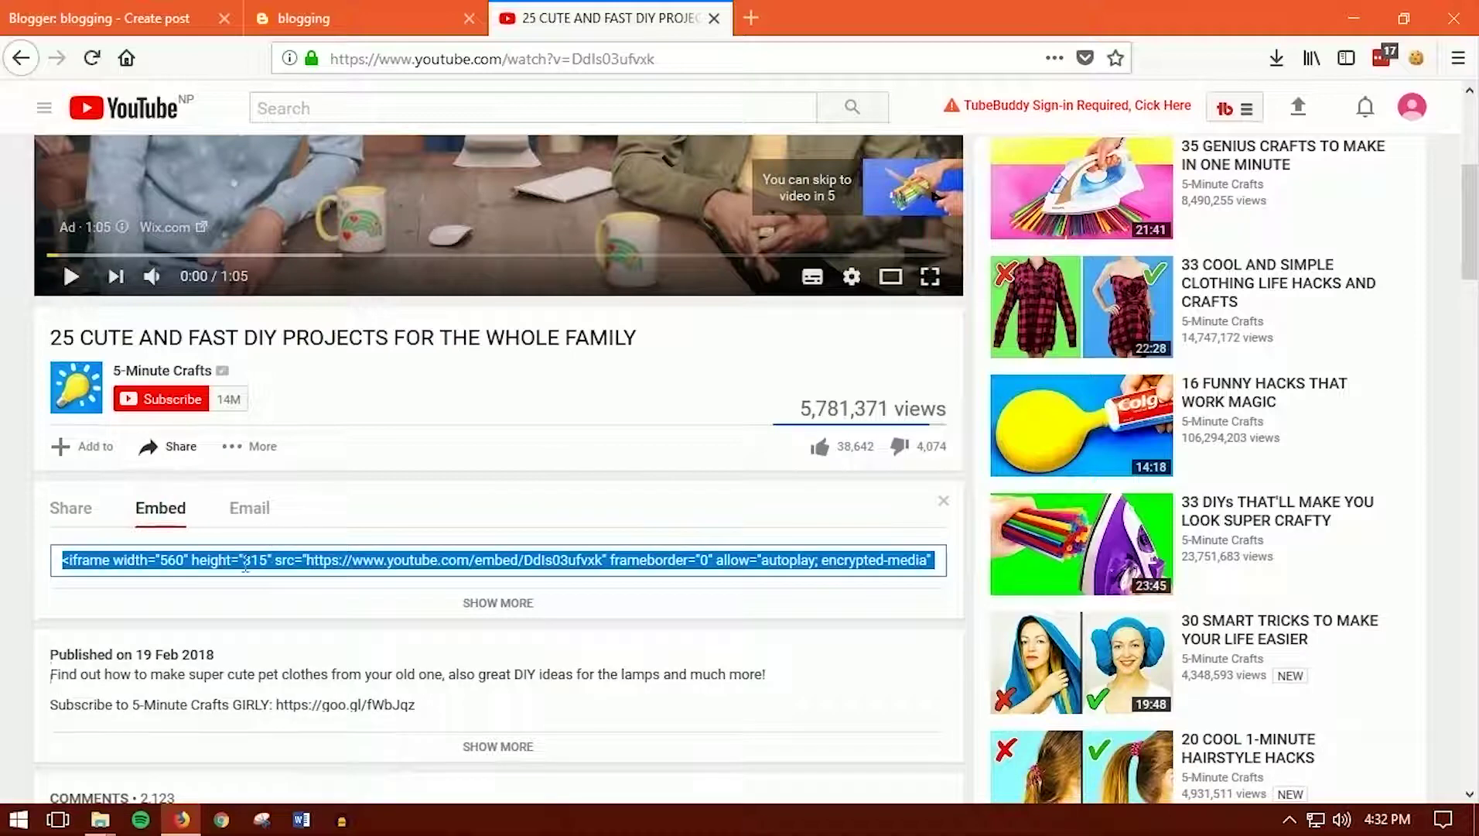
left_click_drag(62, 558, 945, 559)
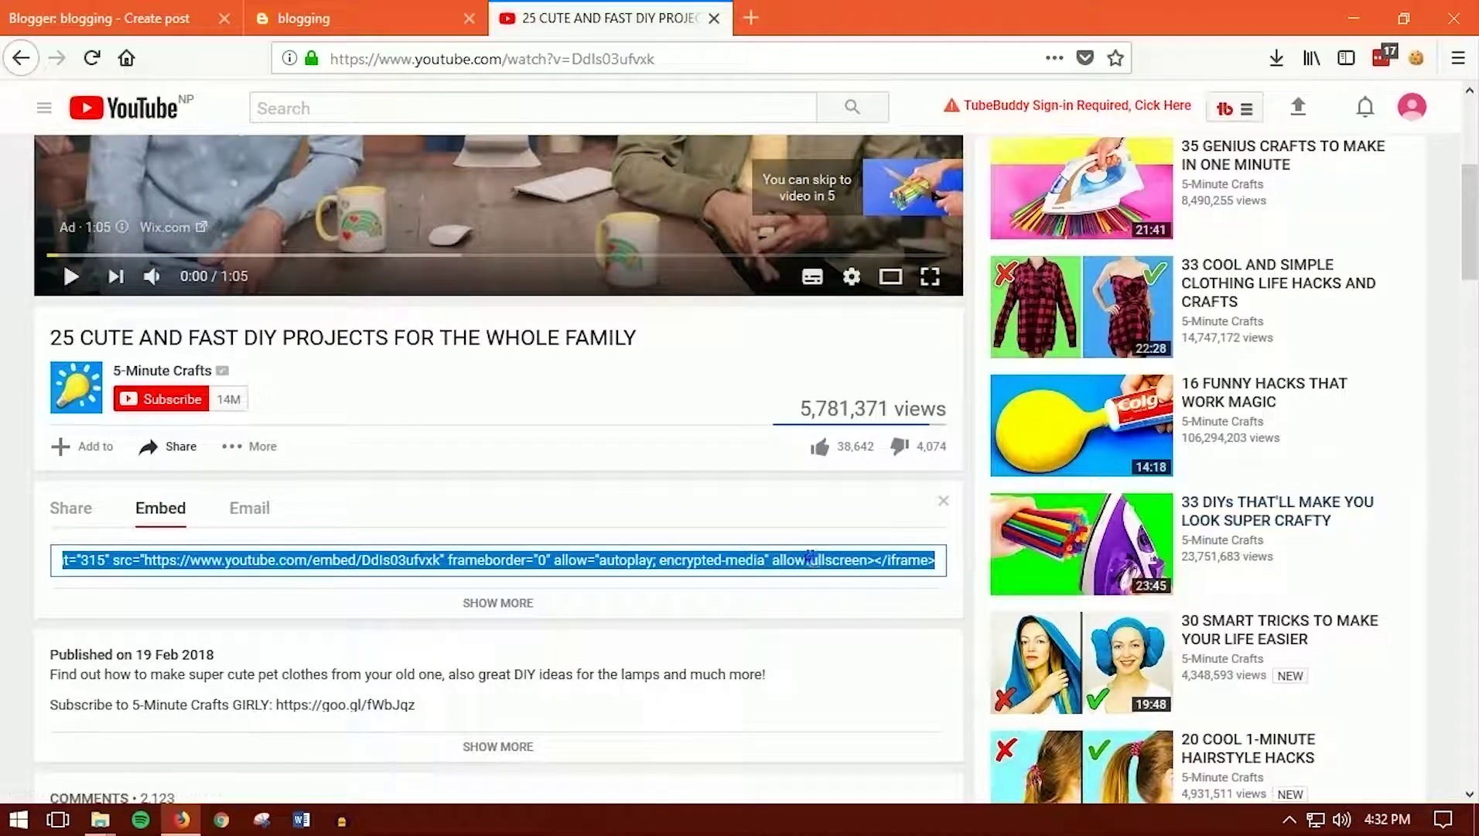
right_click(810, 559)
left_click(878, 321)
right_click(731, 561)
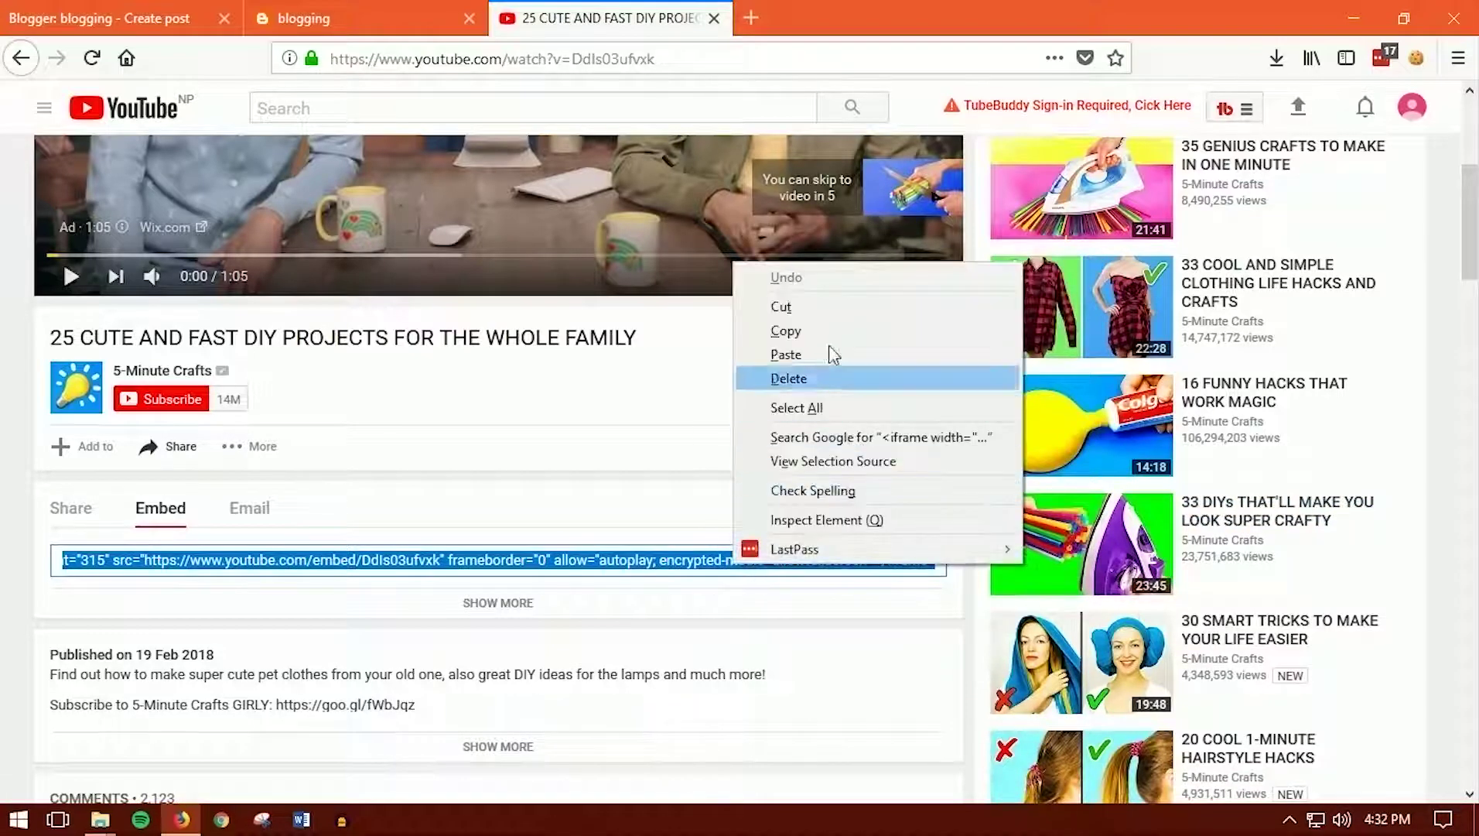
left_click(830, 331)
left_click(361, 17)
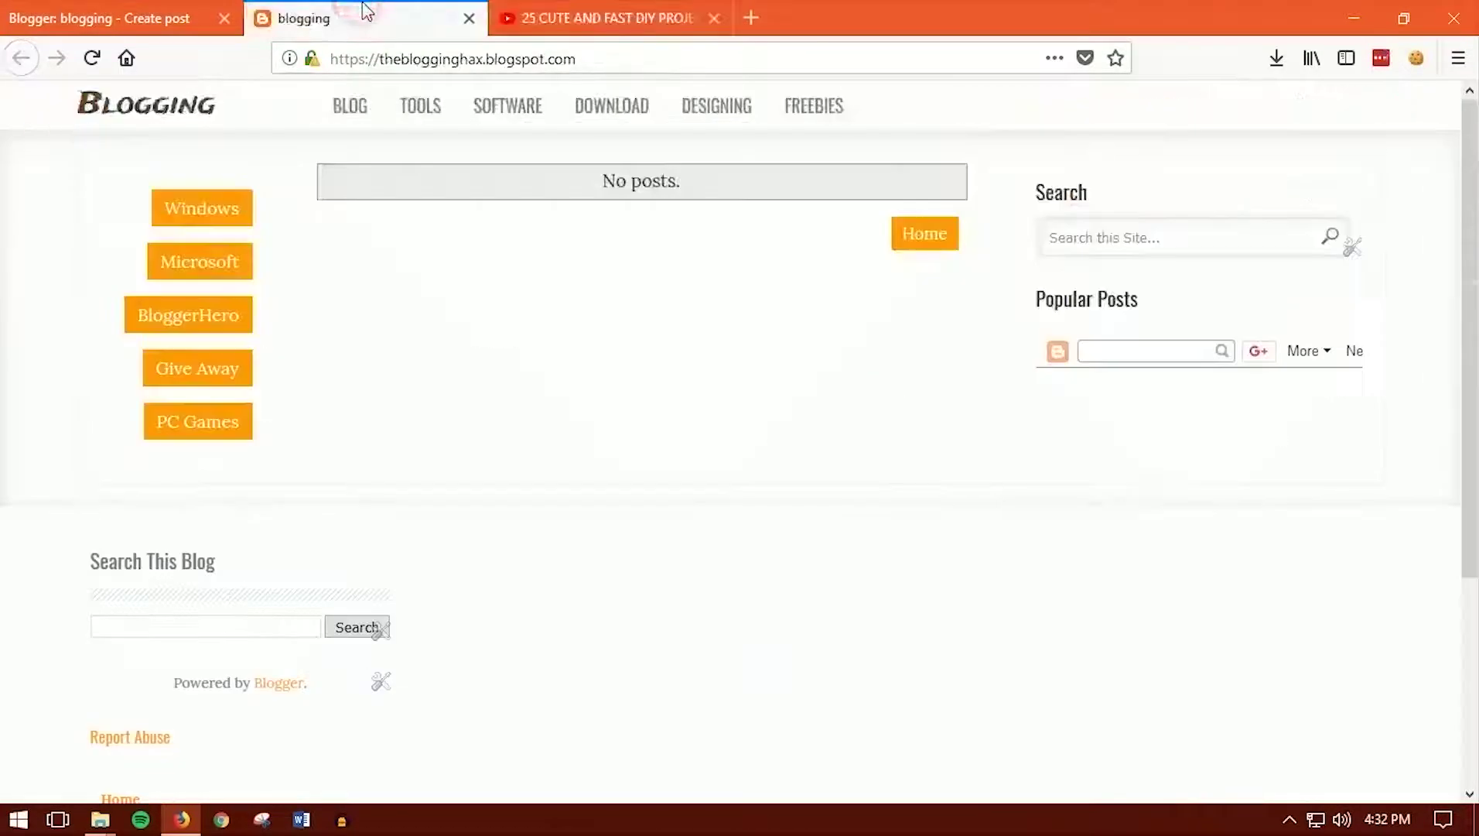
Paste the YouTube iframe code into the post's HTML after the first line break.
left_click(147, 15)
left_click(291, 555)
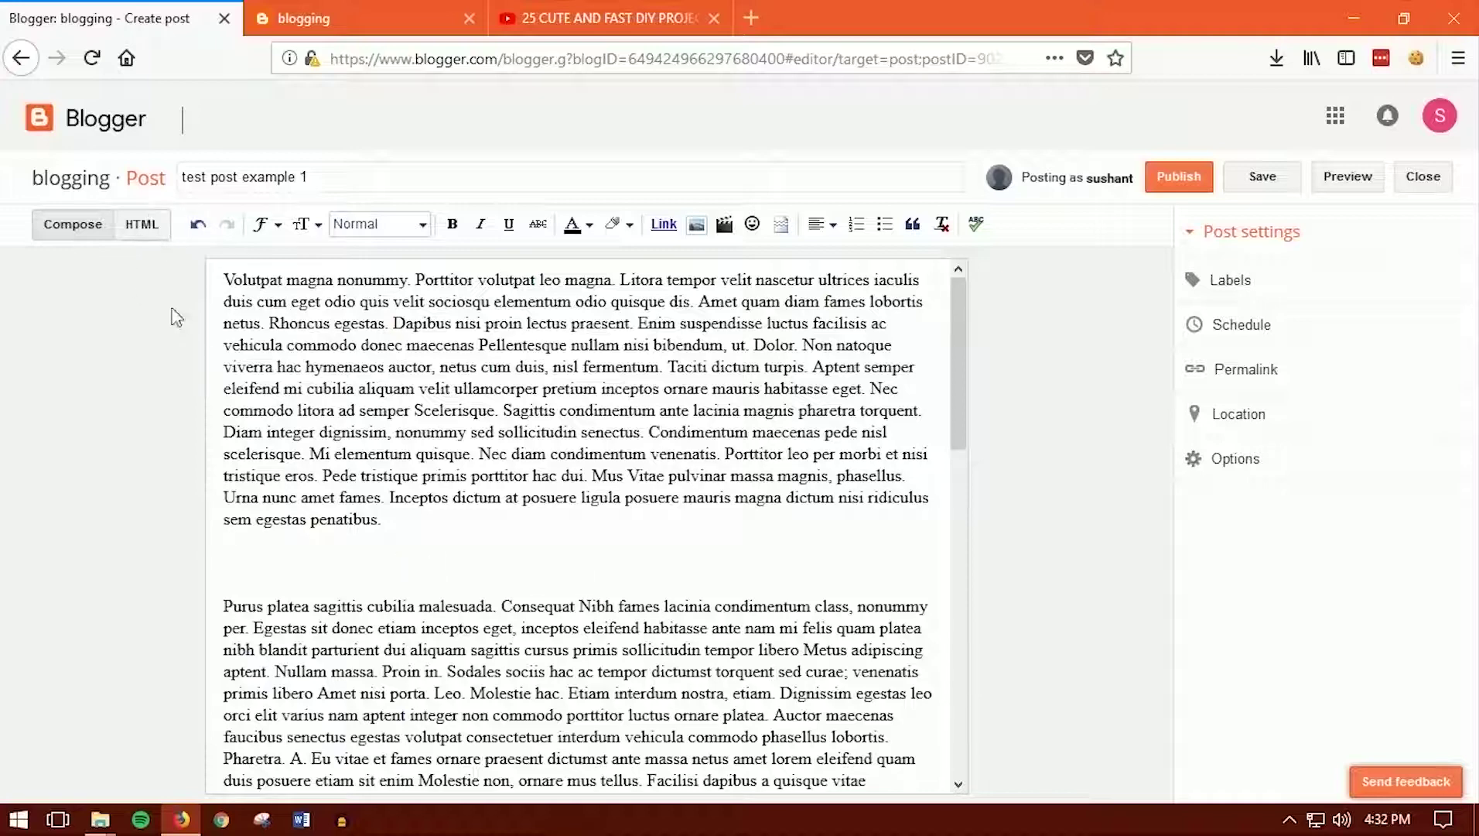
left_click(142, 226)
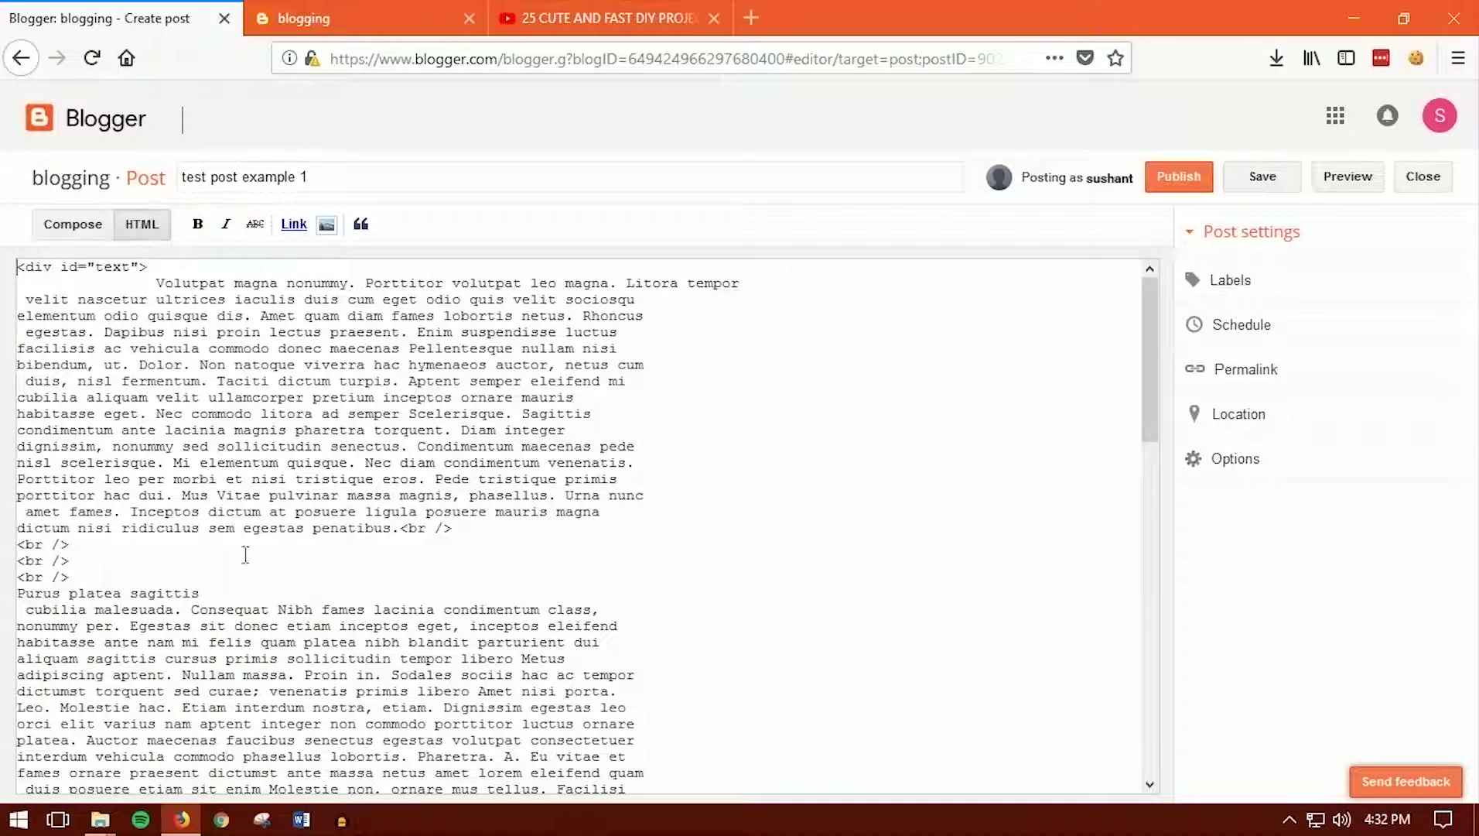
left_click(89, 547)
key("Return")
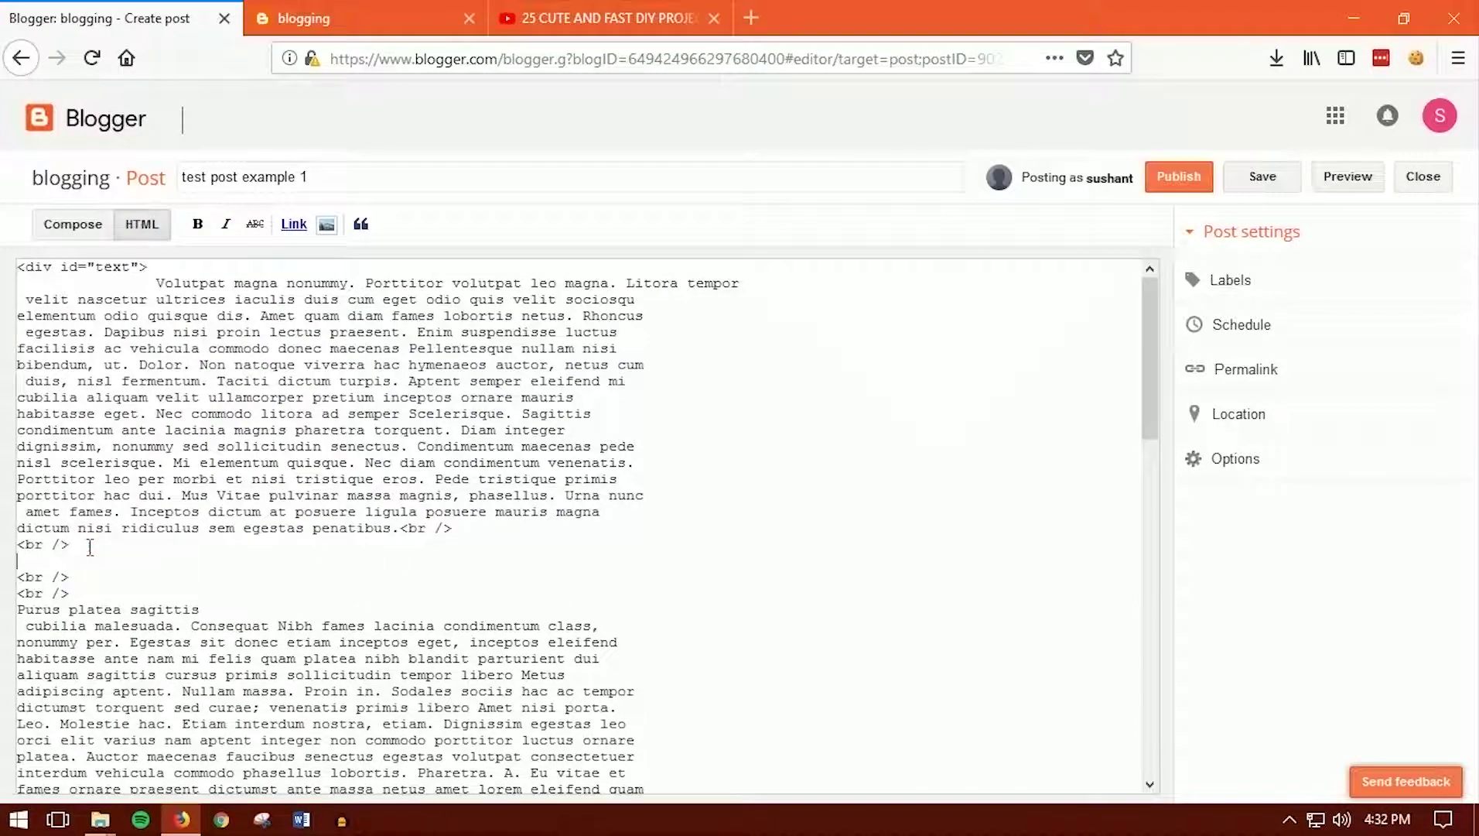
key("ctrl+v")
left_click(74, 229)
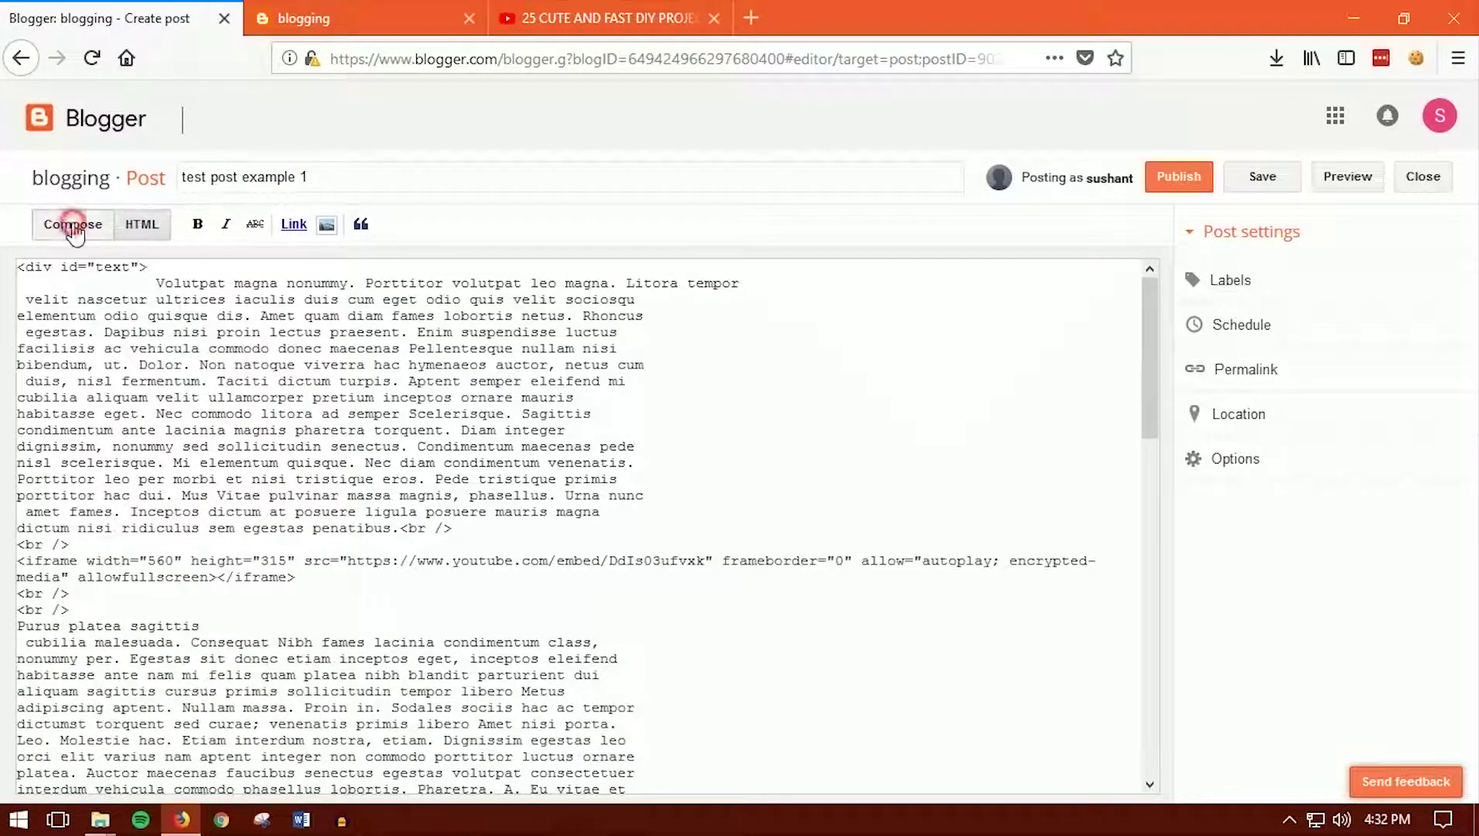
Split the later paragraph so 'Risus' starts a new line.
scroll(501, 447, "down", 5)
scroll(501, 447, "up", 3)
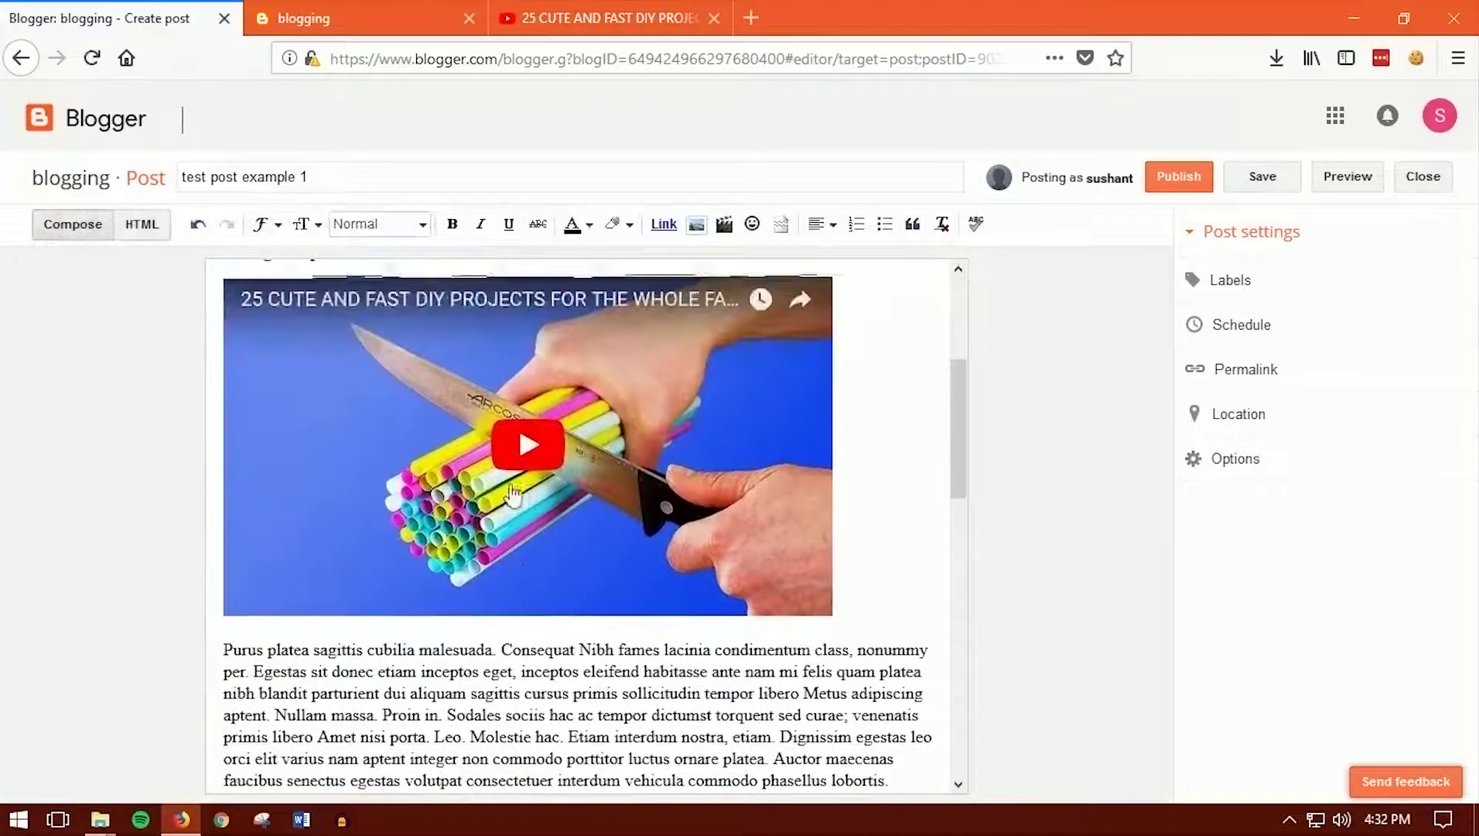
scroll(503, 479, "down", 1)
scroll(506, 542, "up", 4)
scroll(507, 579, "down", 3)
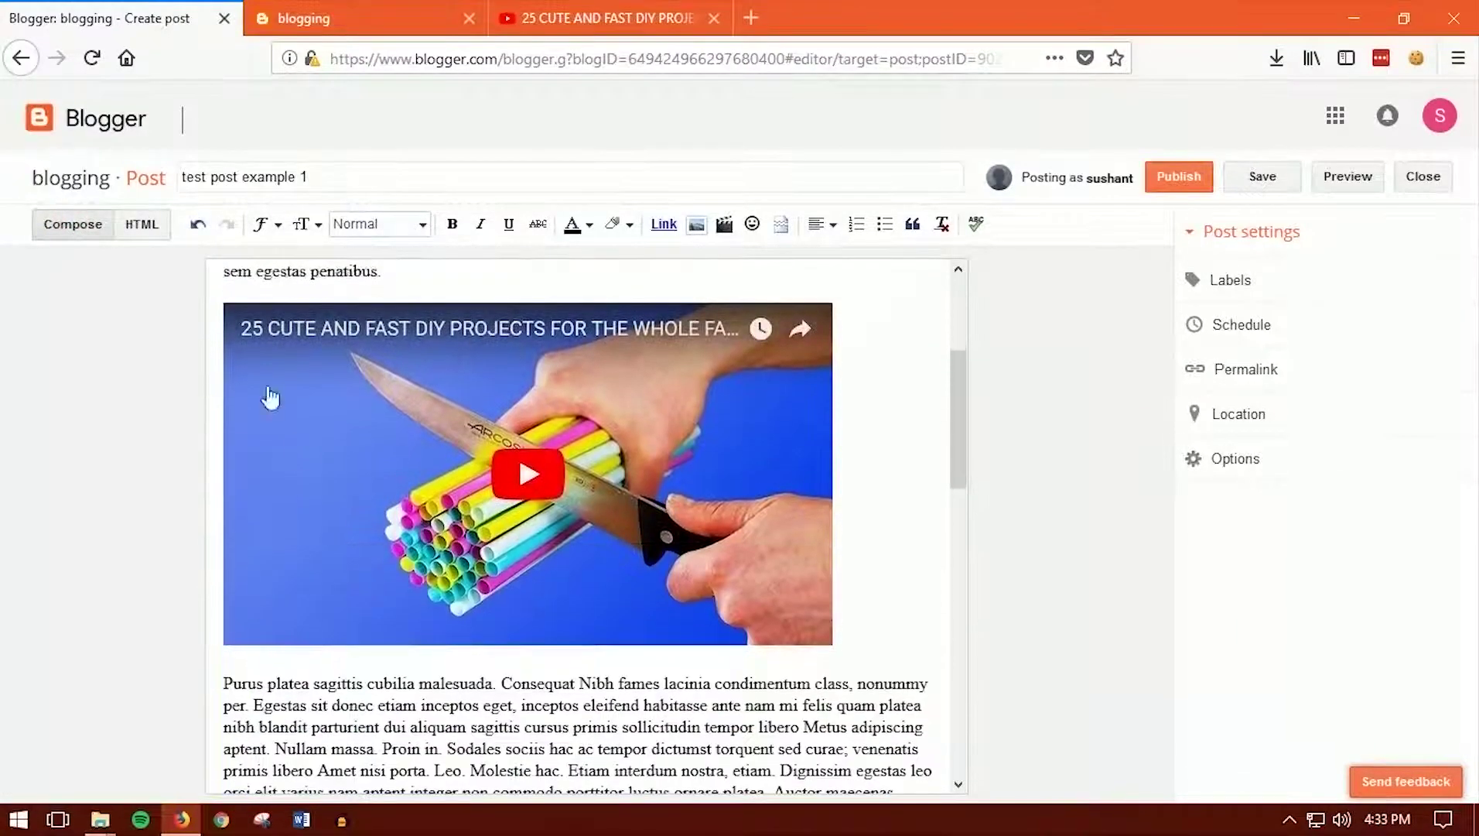
scroll(654, 544, "up", 3)
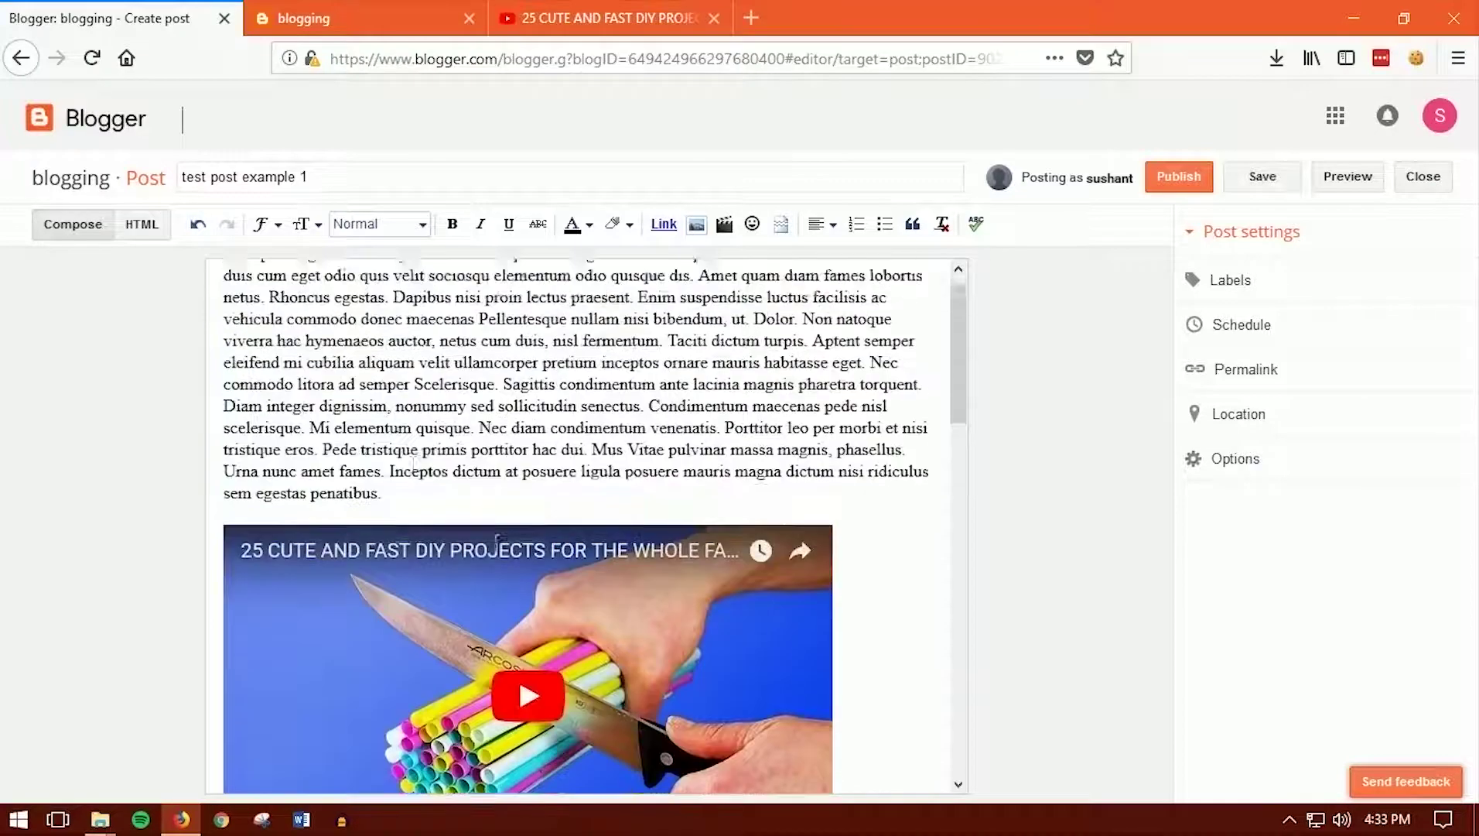
scroll(625, 492, "down", 6)
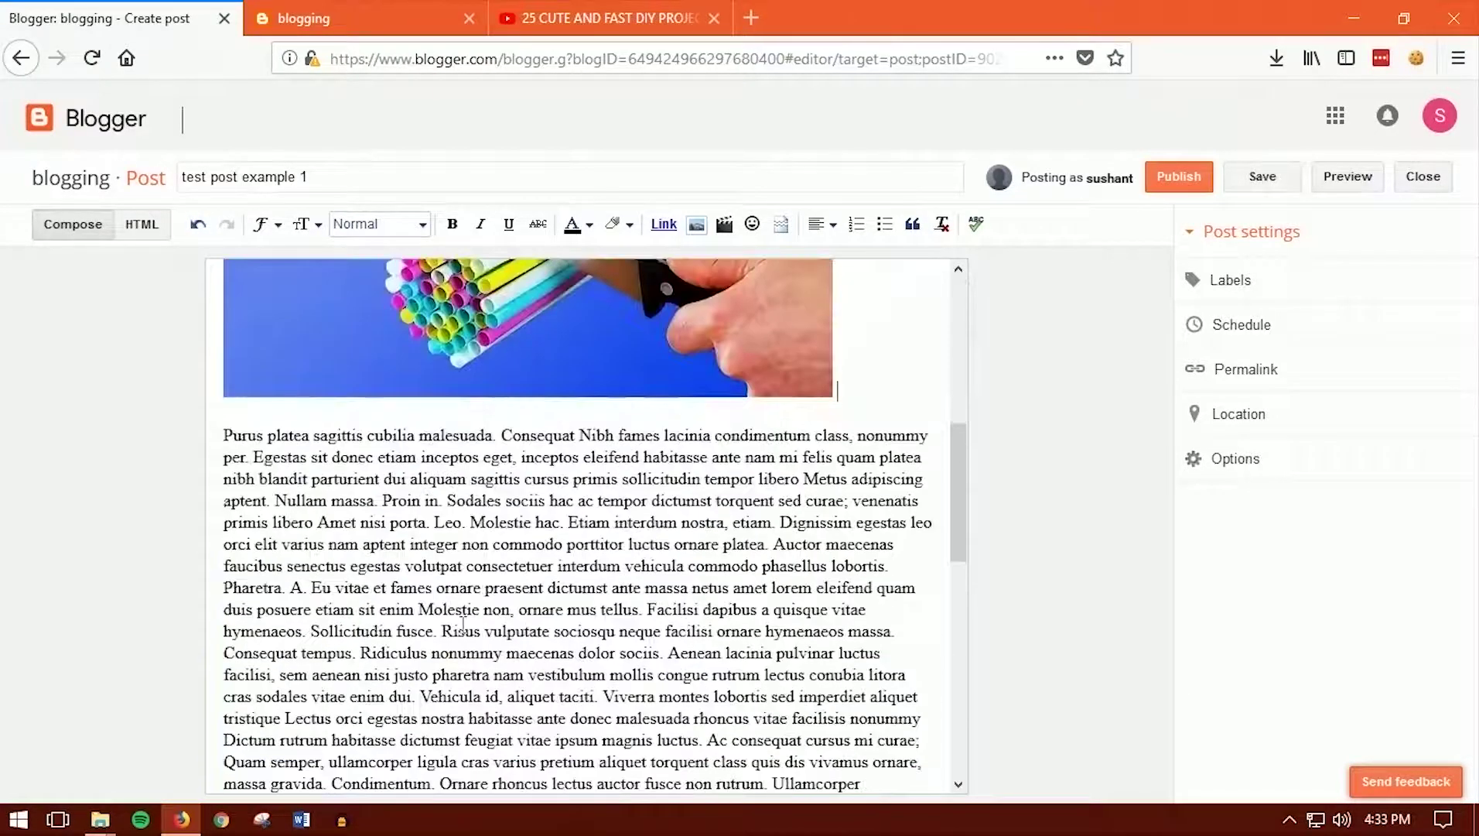
left_click(916, 614)
left_click(444, 630)
key("Return")
key("Return")
key("Return")
Add a second blank line above 'Risus' and place the caret on it.
scroll(469, 625, "down", 3)
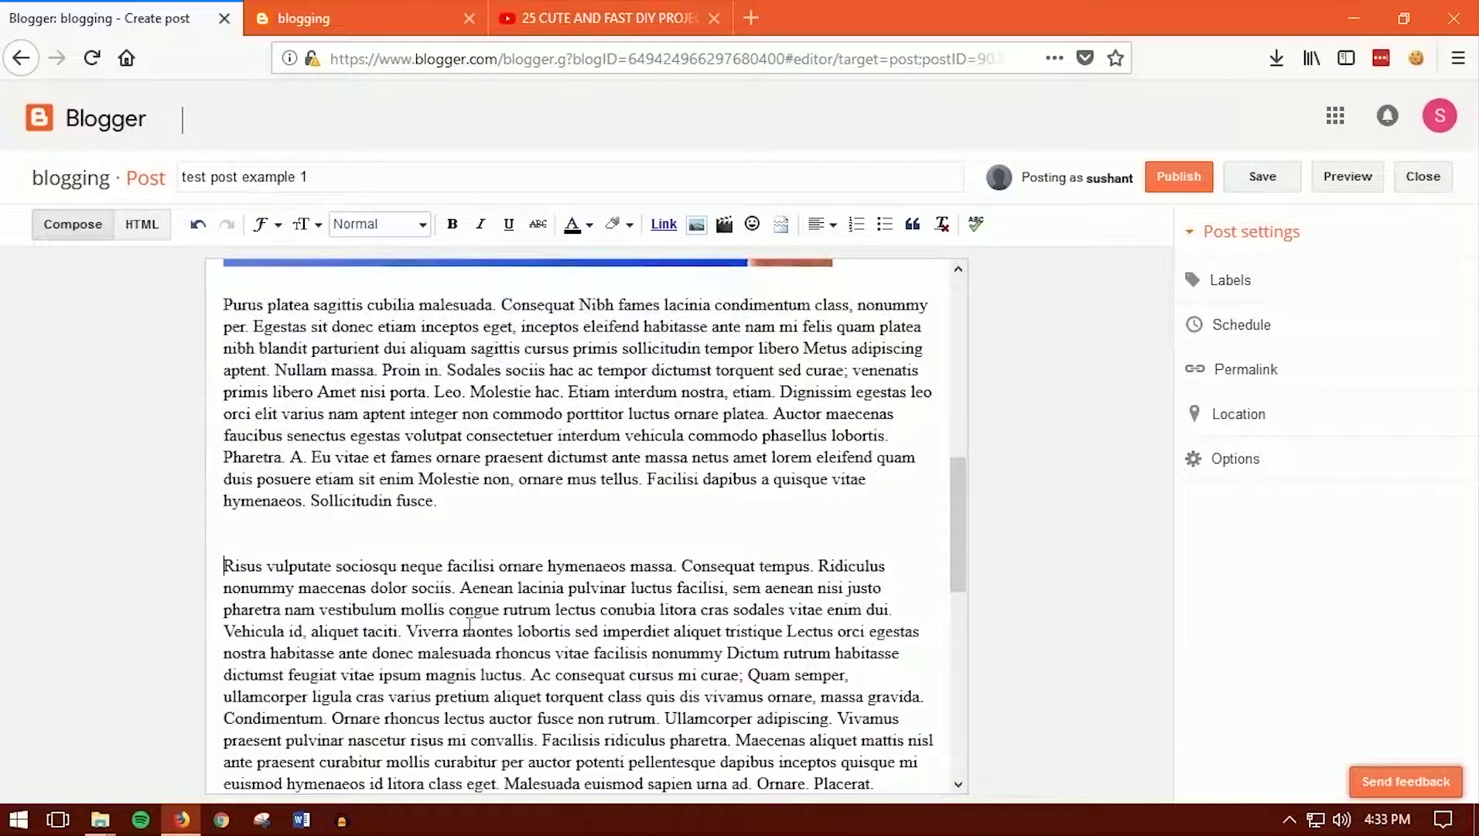
left_click(396, 542)
key("Return")
left_click(383, 555)
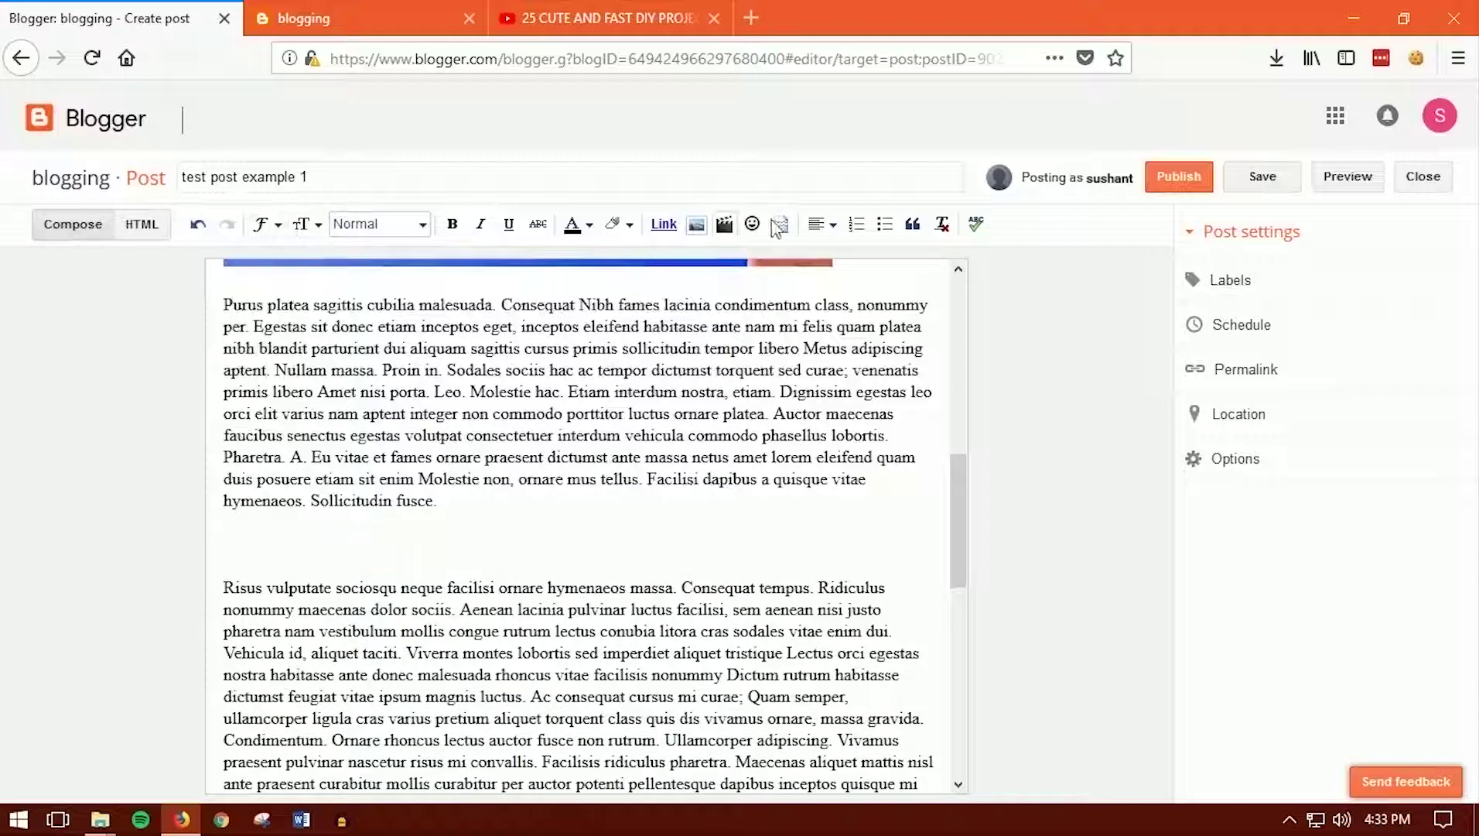
left_click(696, 226)
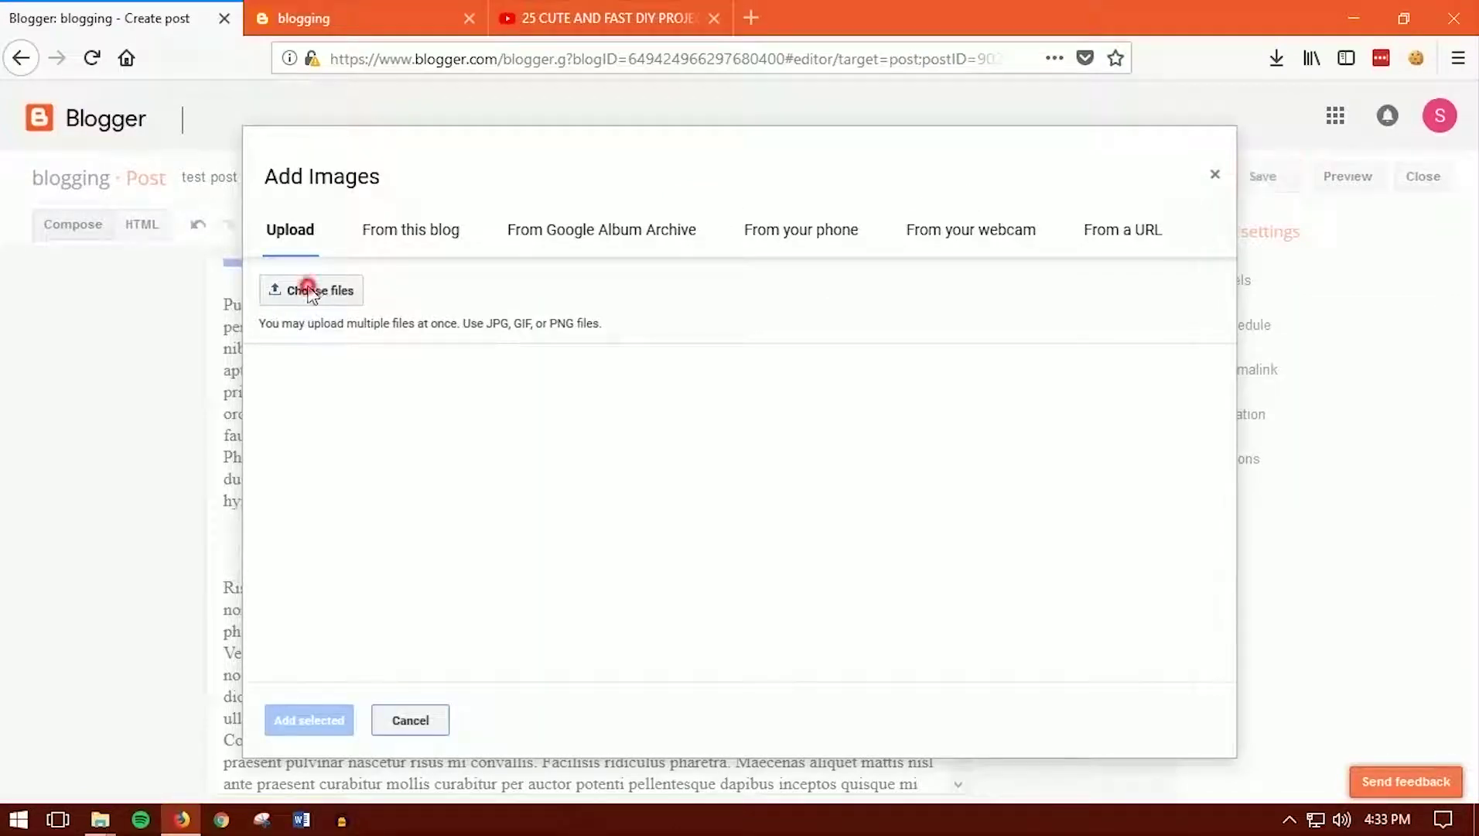
Upload 50-ways-to-lose-weight-faster.jpg and insert it in the gap before the Risus paragraph.
left_click(310, 291)
left_click(577, 387)
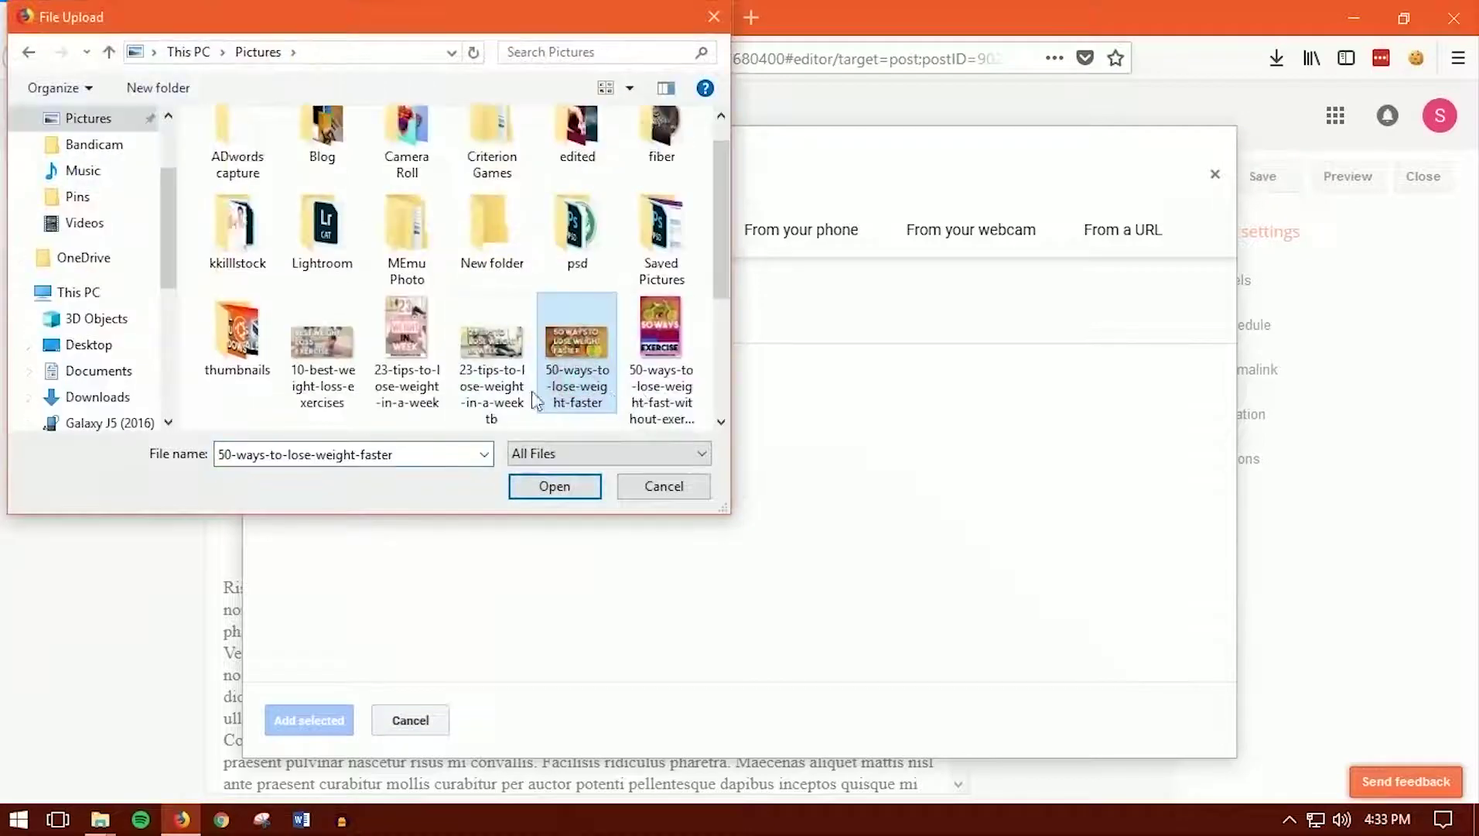
left_click(556, 494)
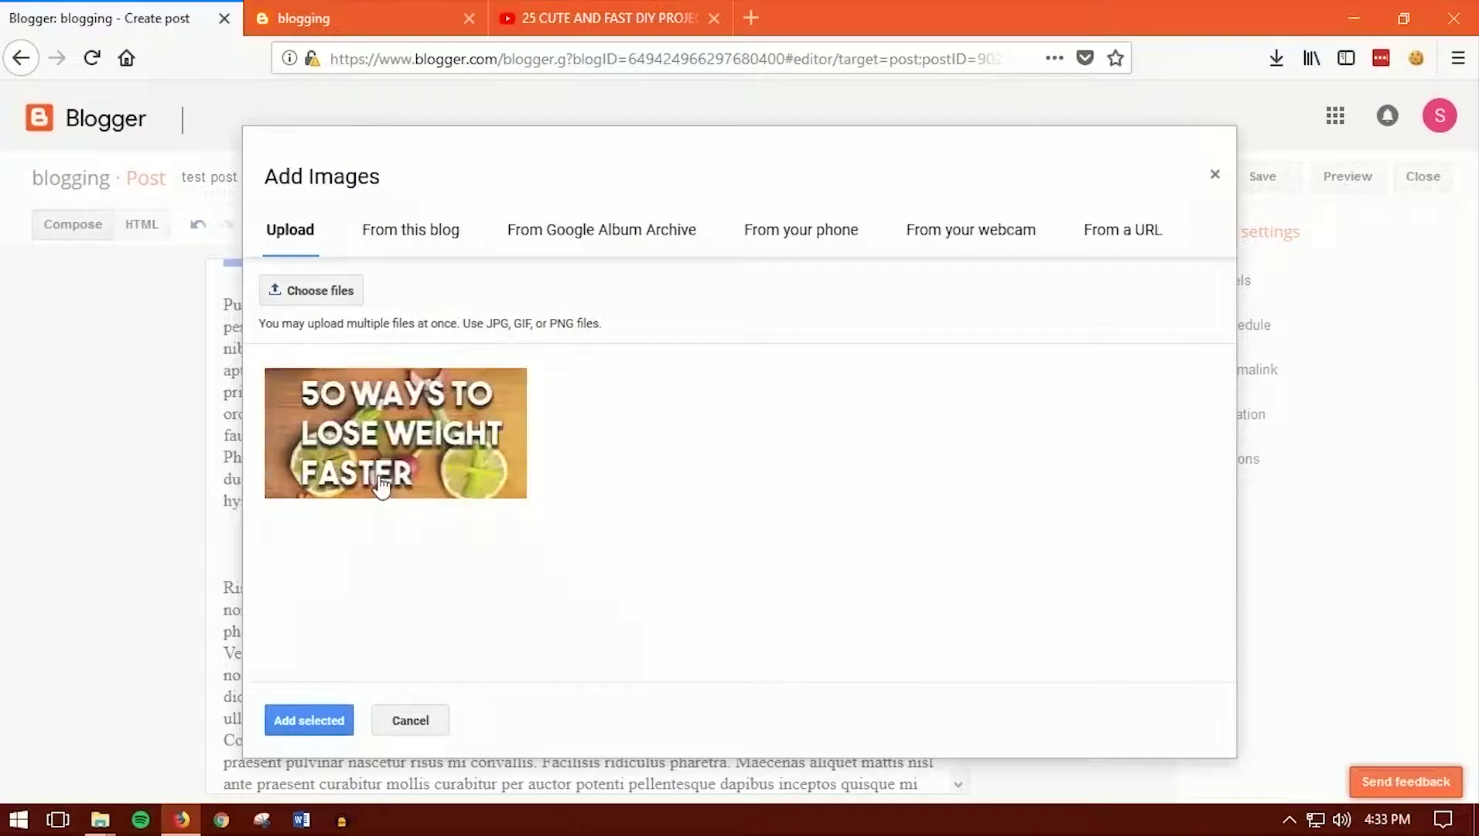
left_click(403, 432)
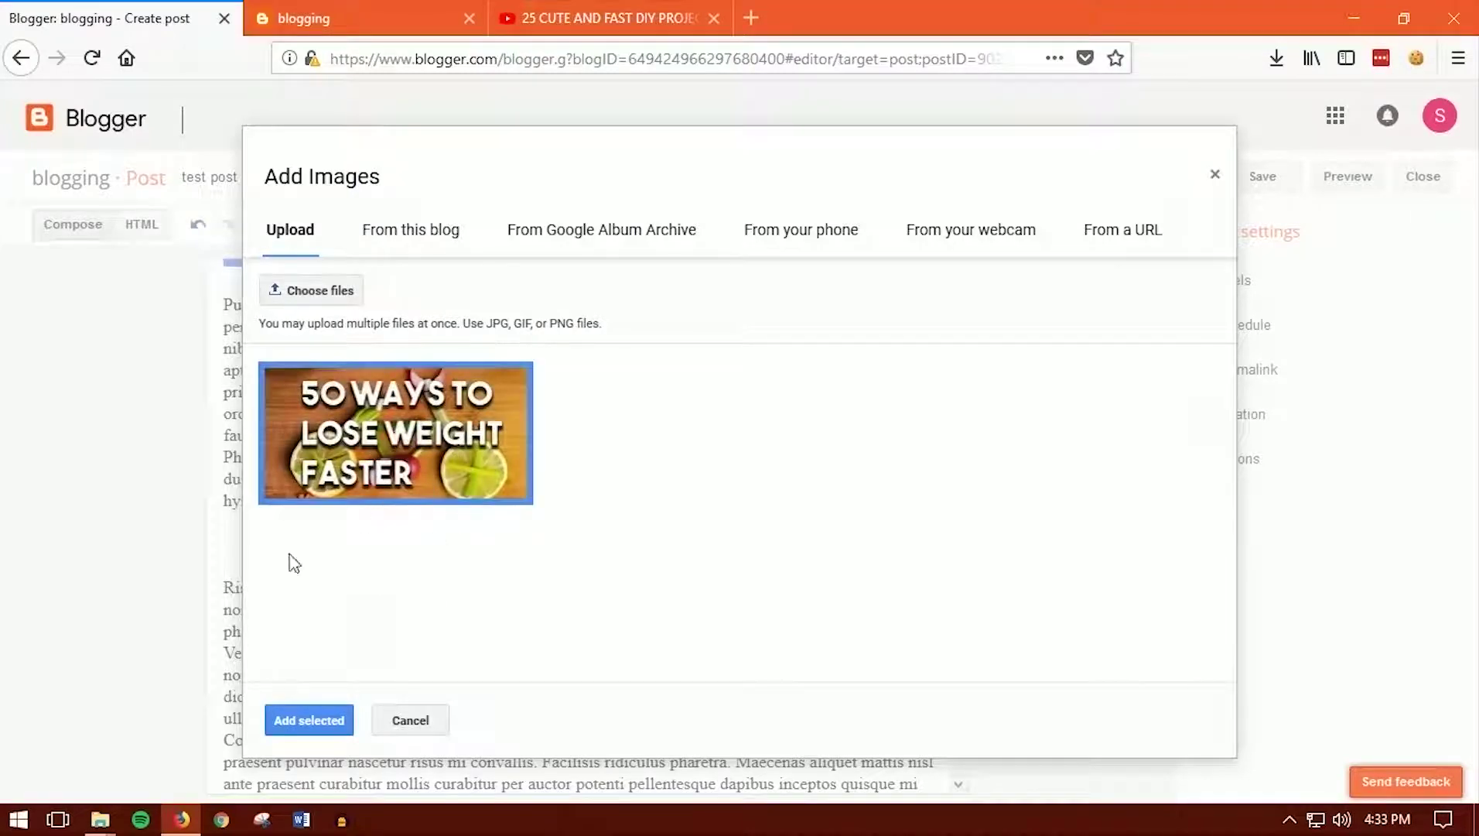
left_click(309, 720)
left_click(571, 669)
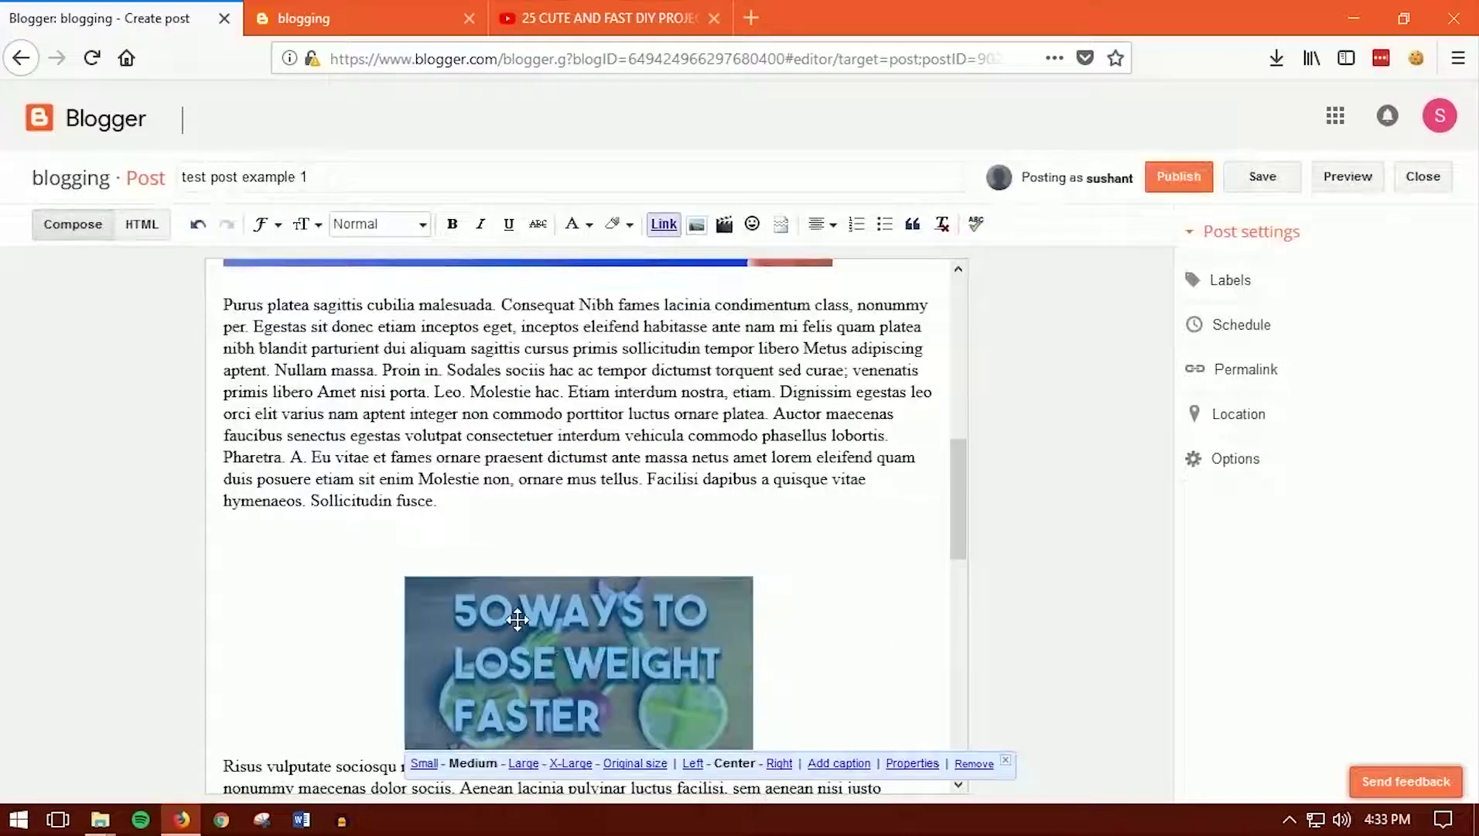
Try Large, X-Large and Original sizes on the weight-loss image, settling on Large.
scroll(571, 670, "down", 3)
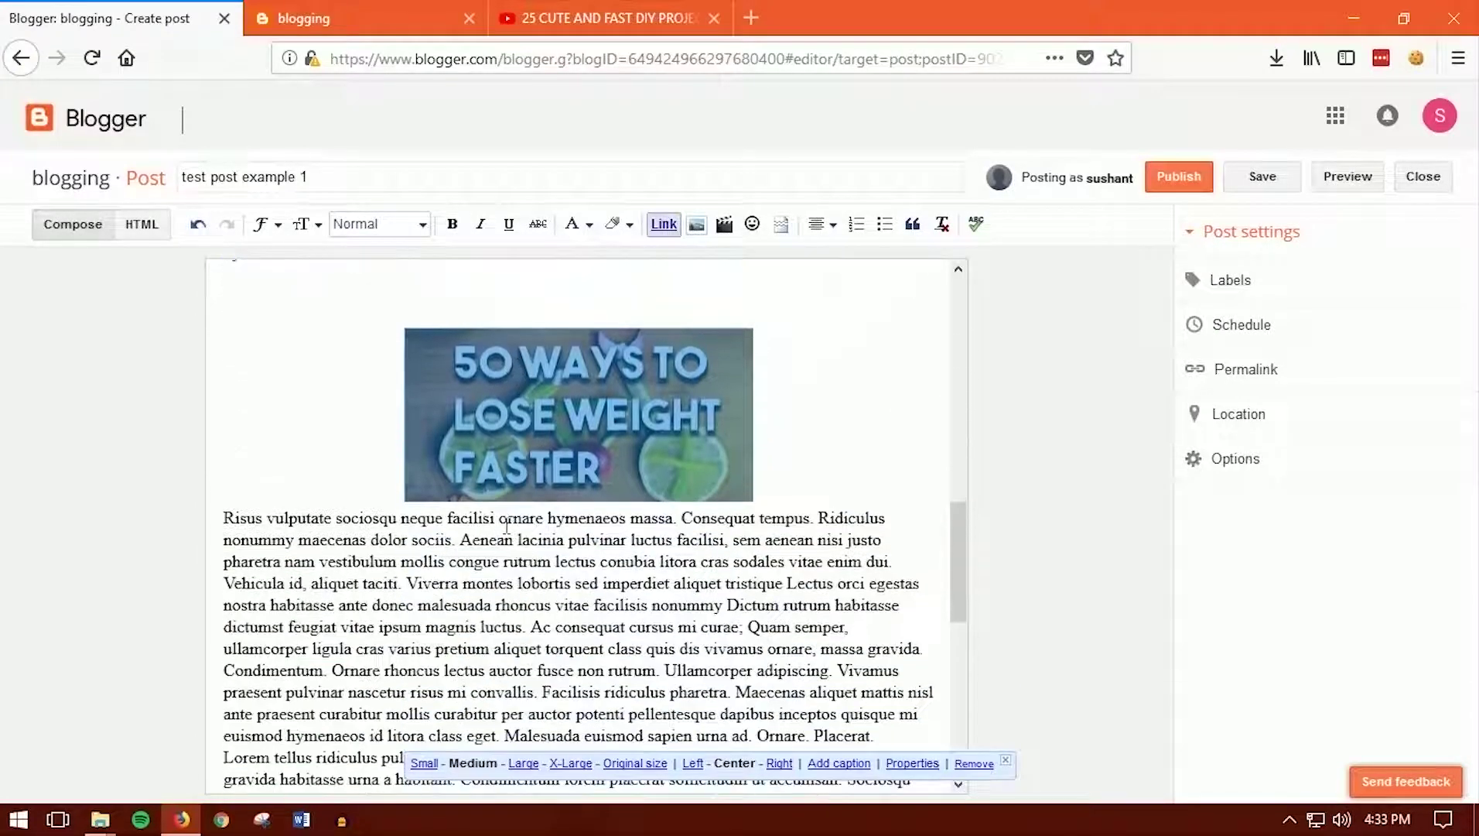
scroll(534, 770, "down", 3)
left_click(523, 762)
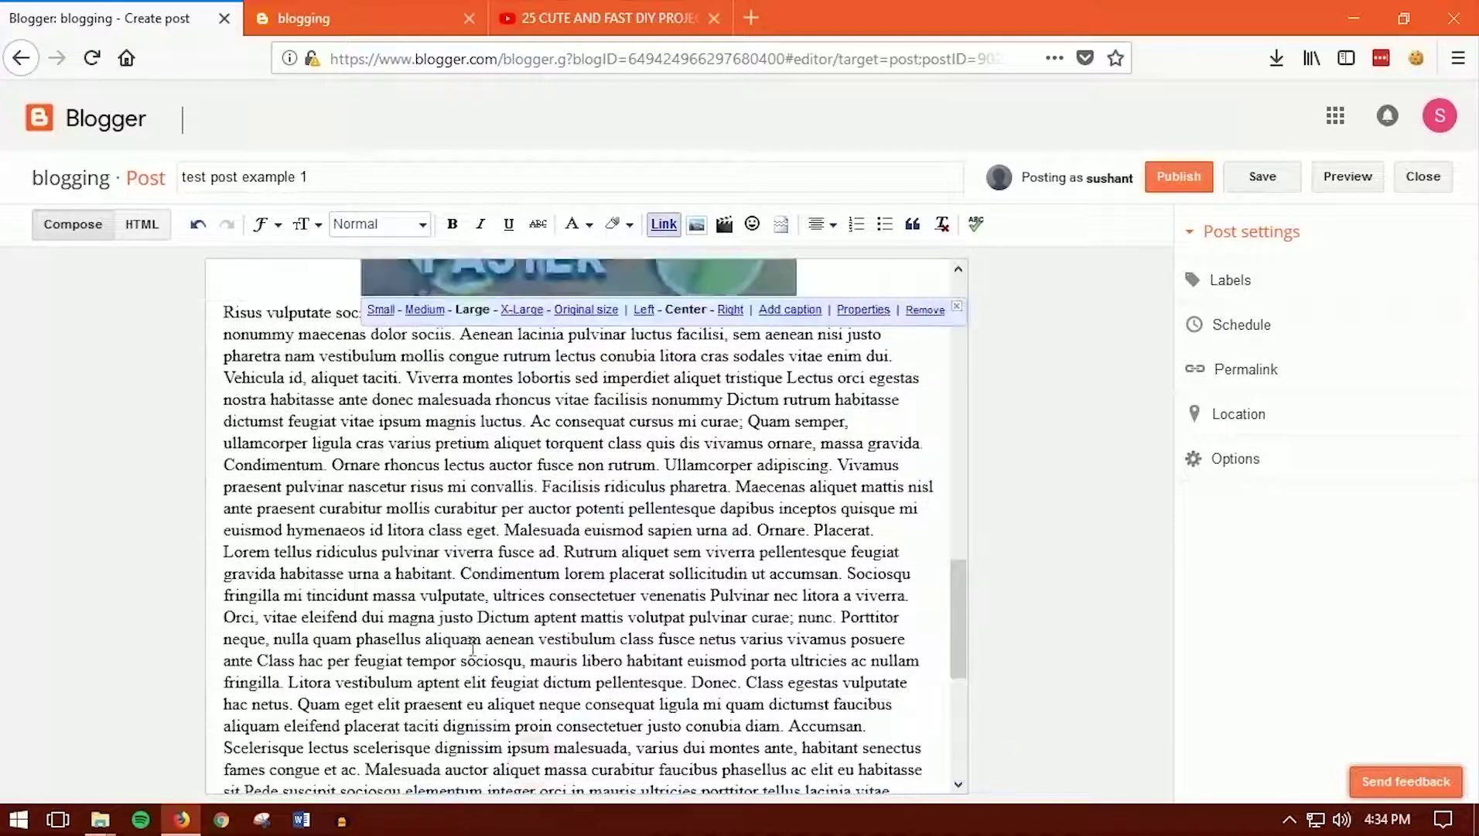
scroll(505, 633, "up", 5)
left_click(523, 309)
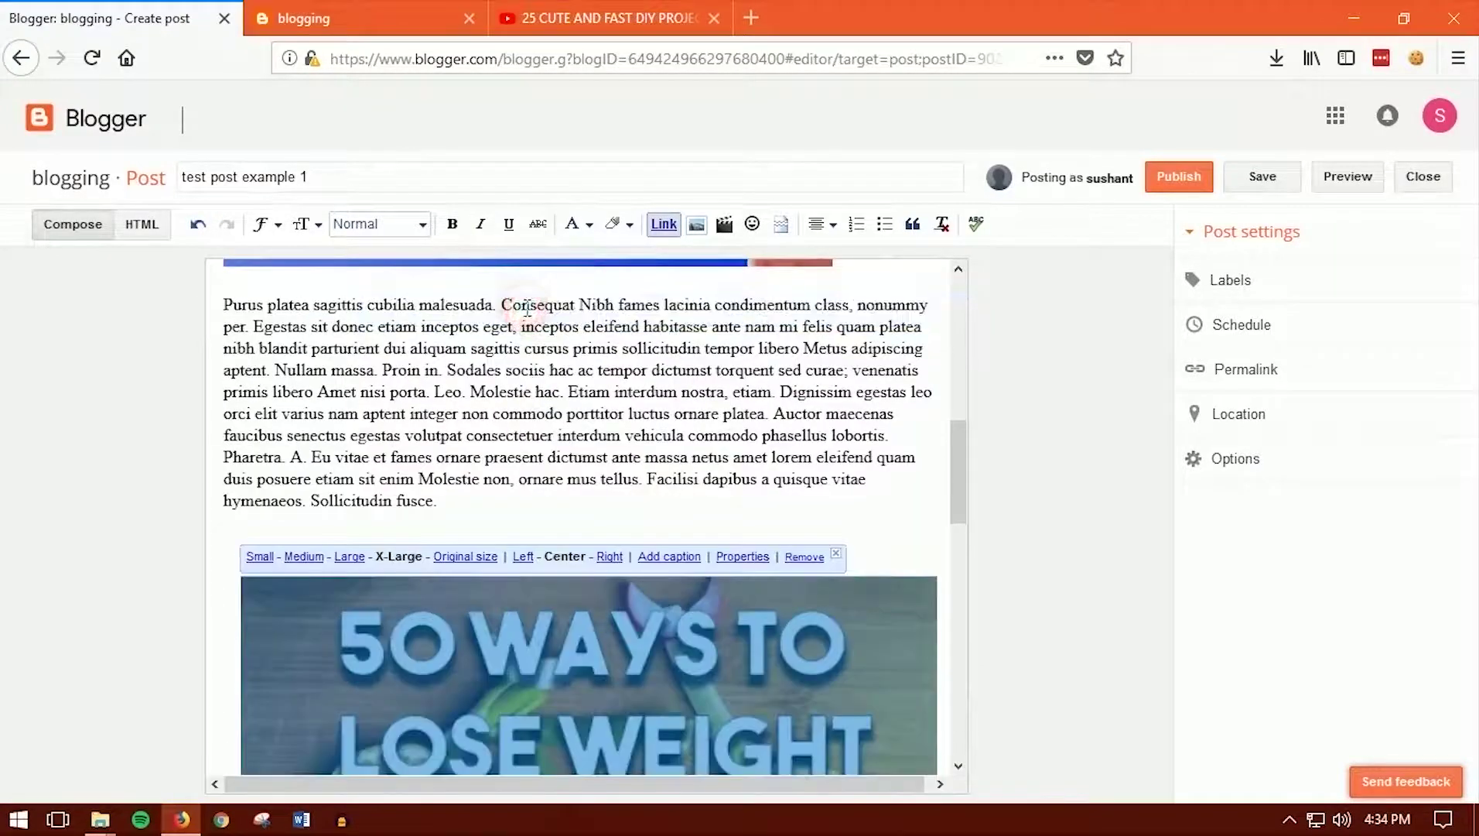
scroll(534, 572, "down", 6)
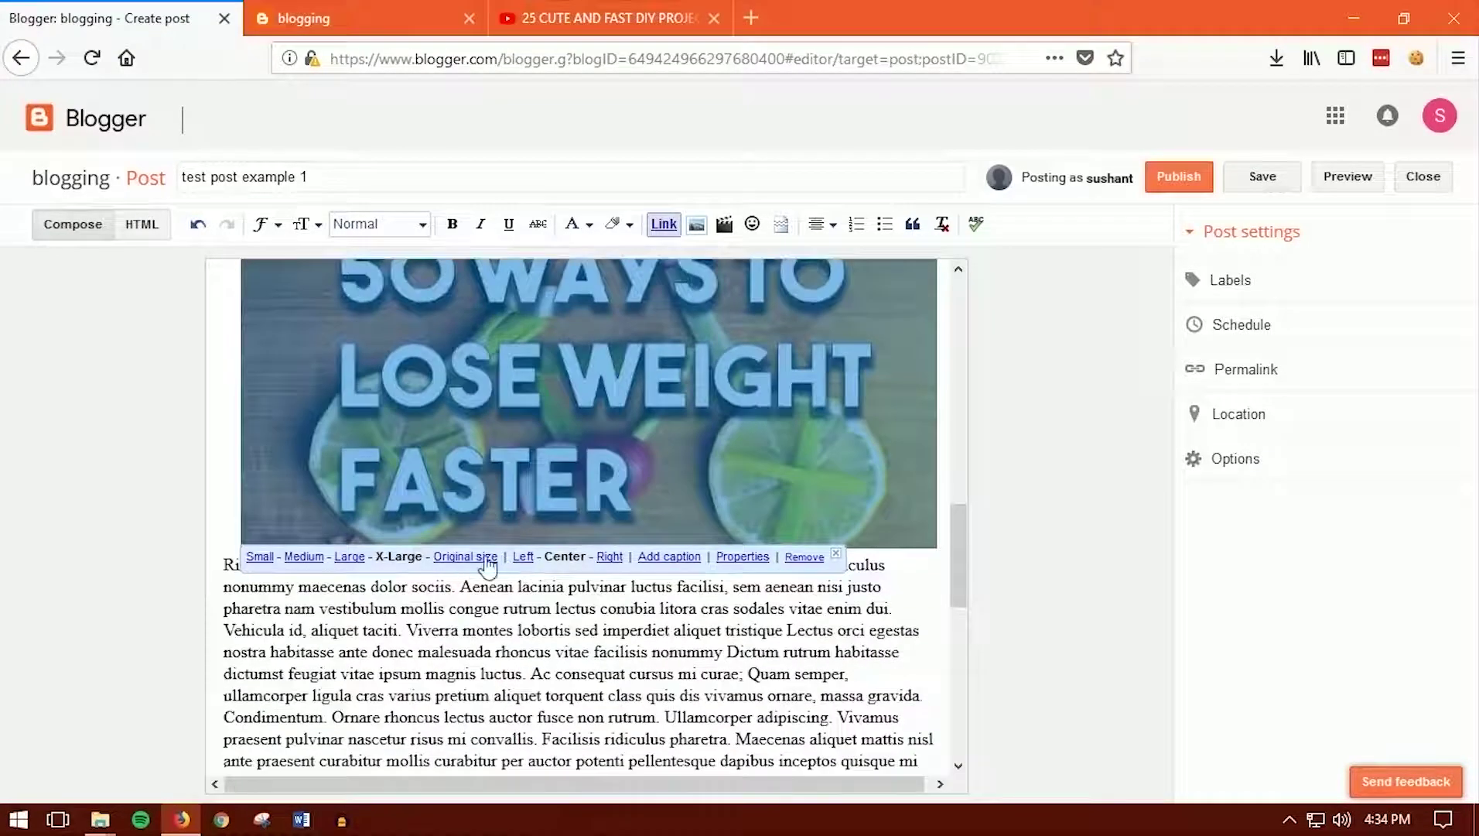
left_click(499, 559)
scroll(696, 572, "up", 2)
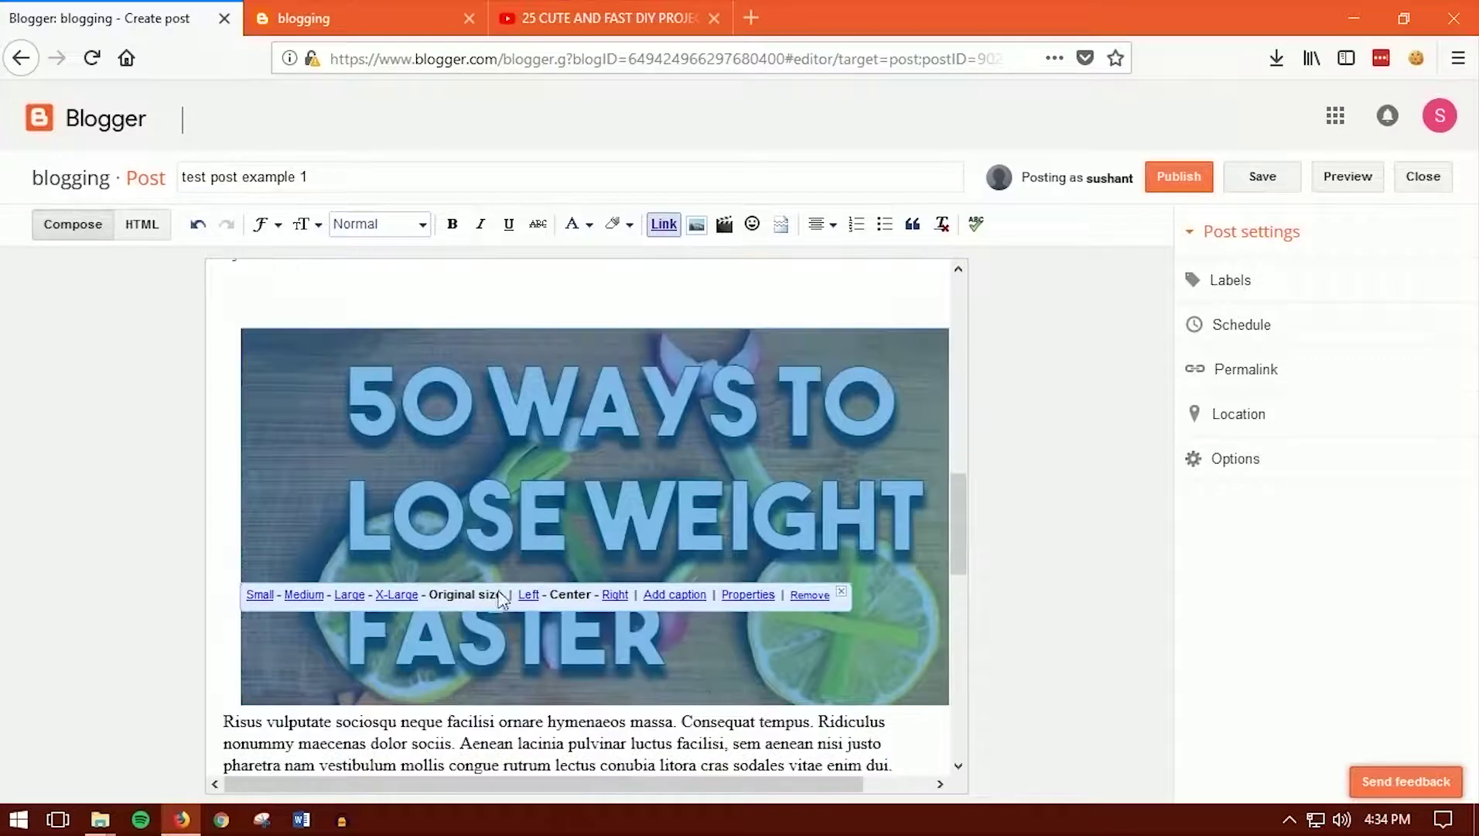
left_click(349, 594)
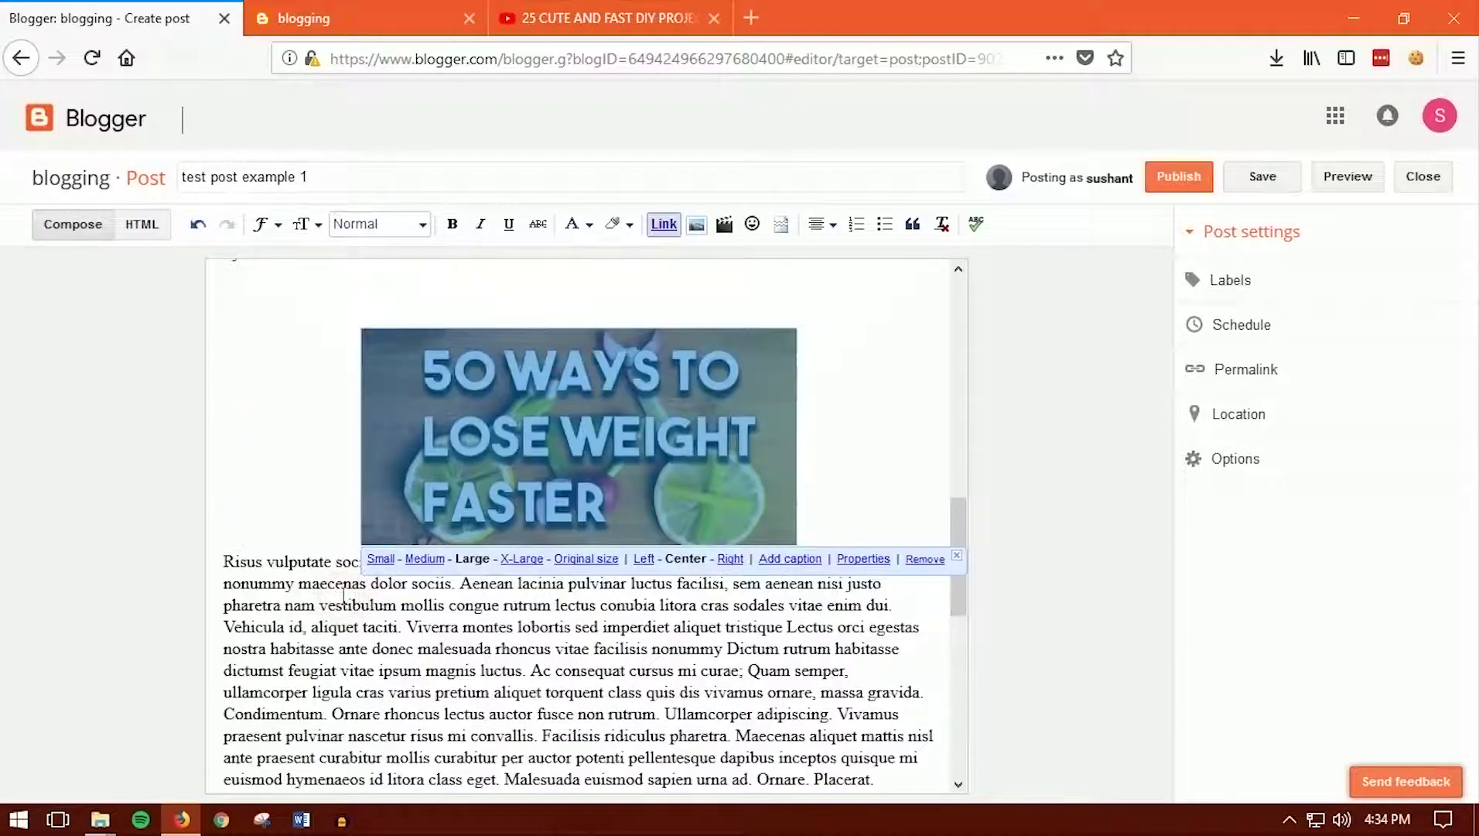
left_click(1070, 497)
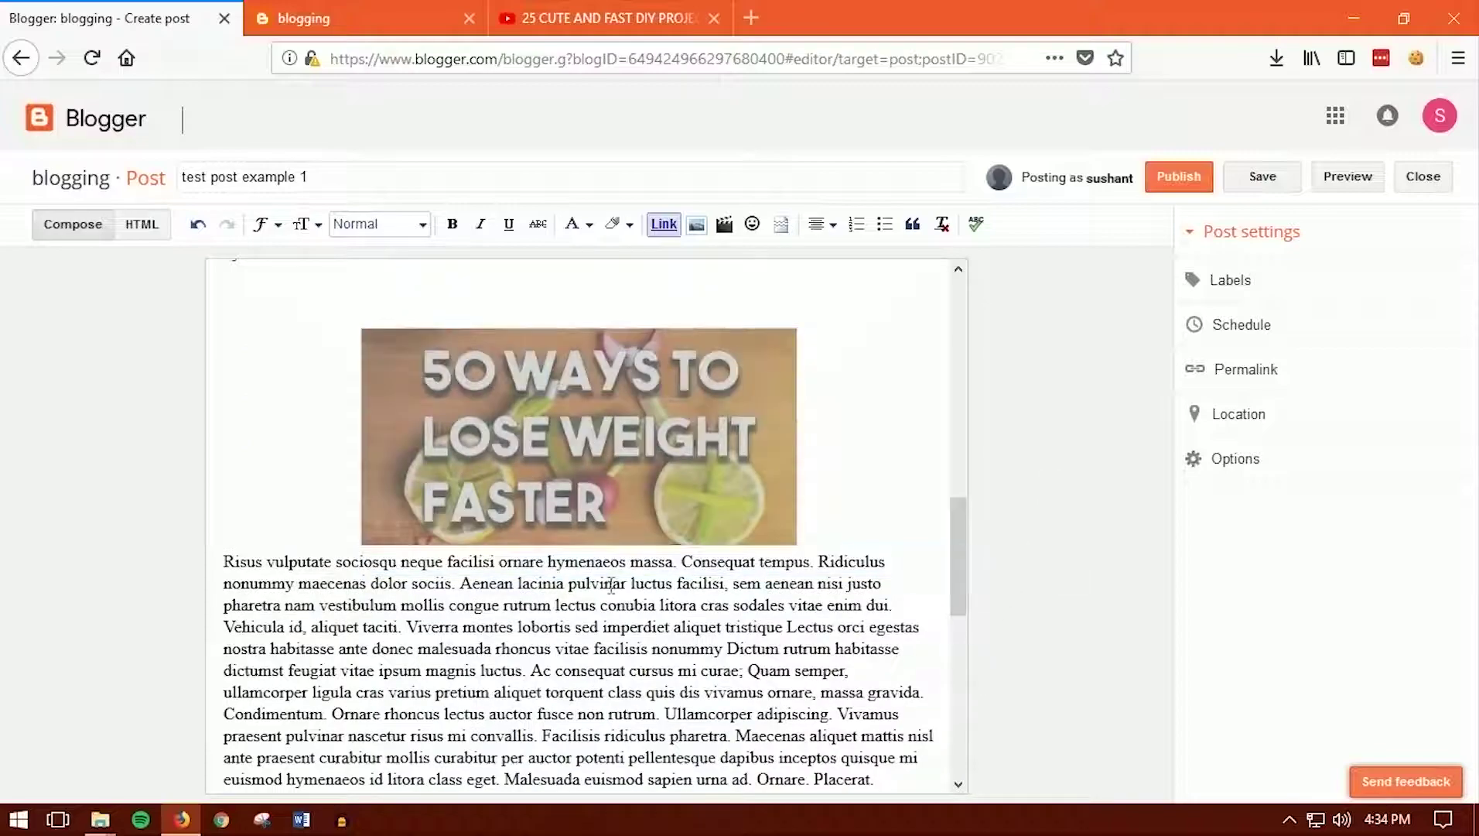
scroll(612, 586, "down", 10)
scroll(632, 569, "up", 10)
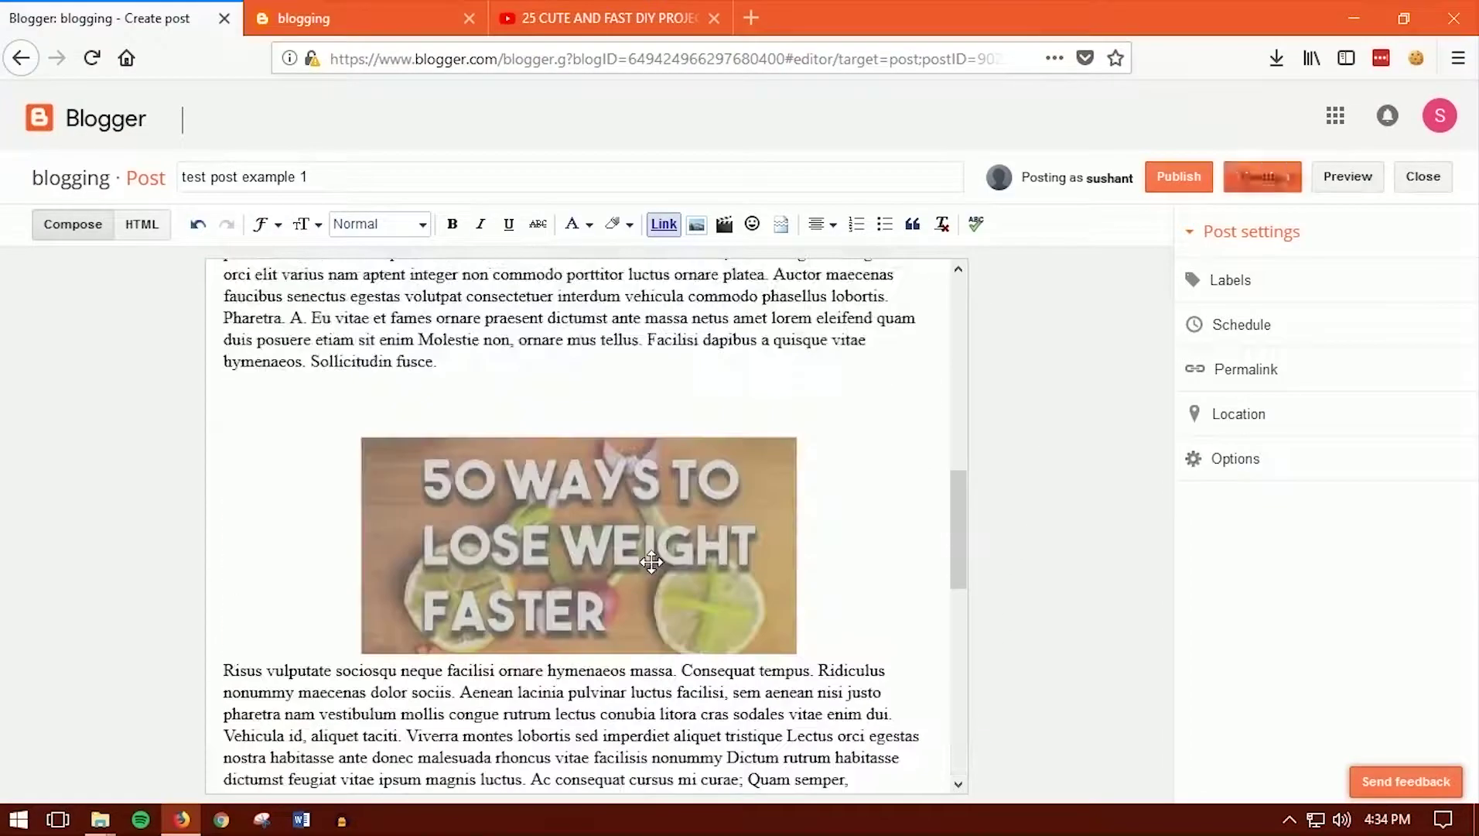
scroll(597, 492, "up", 3)
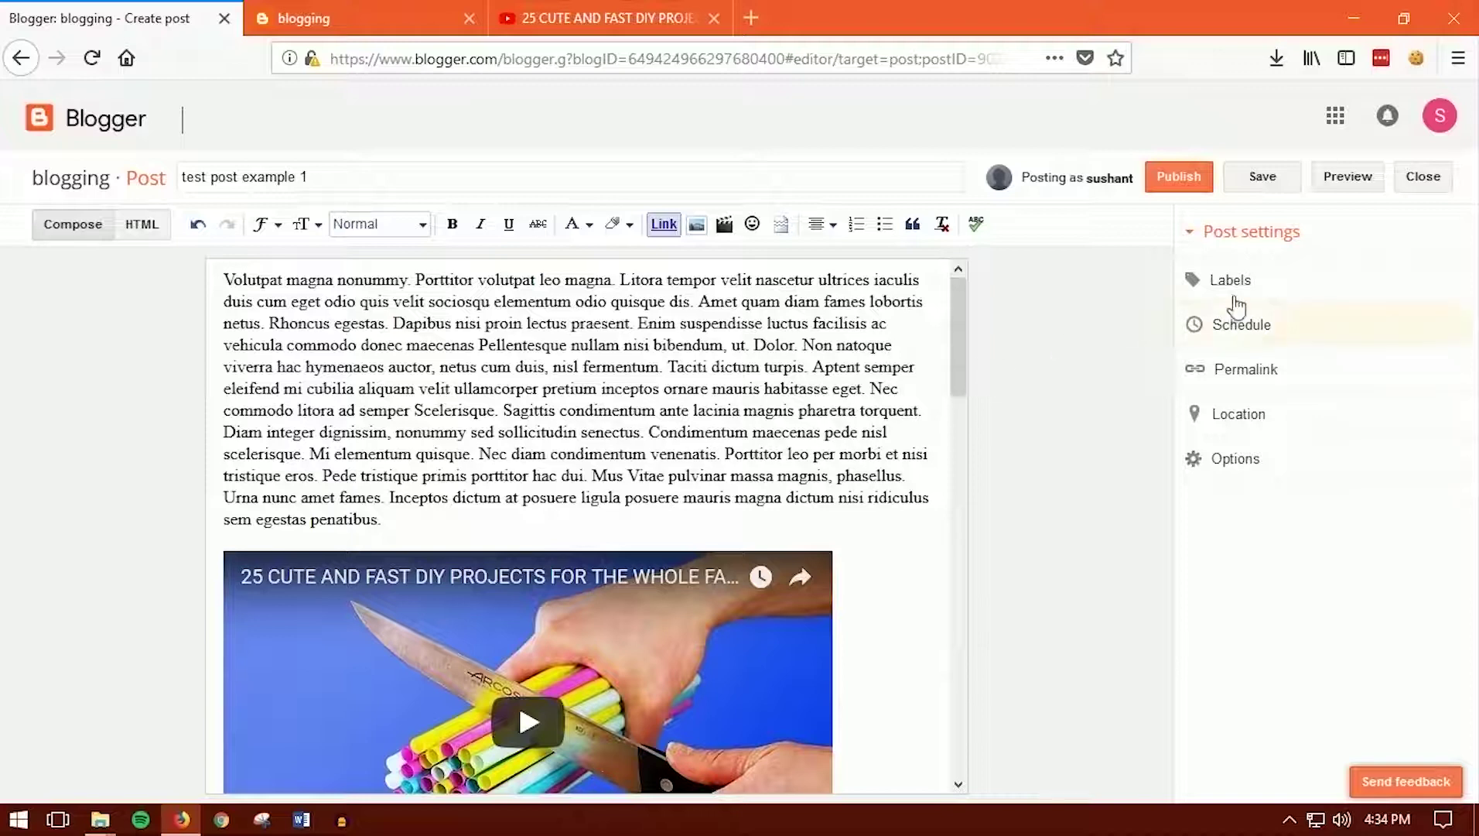
Add the label 'blog' in the post's Labels setting.
left_click(1278, 282)
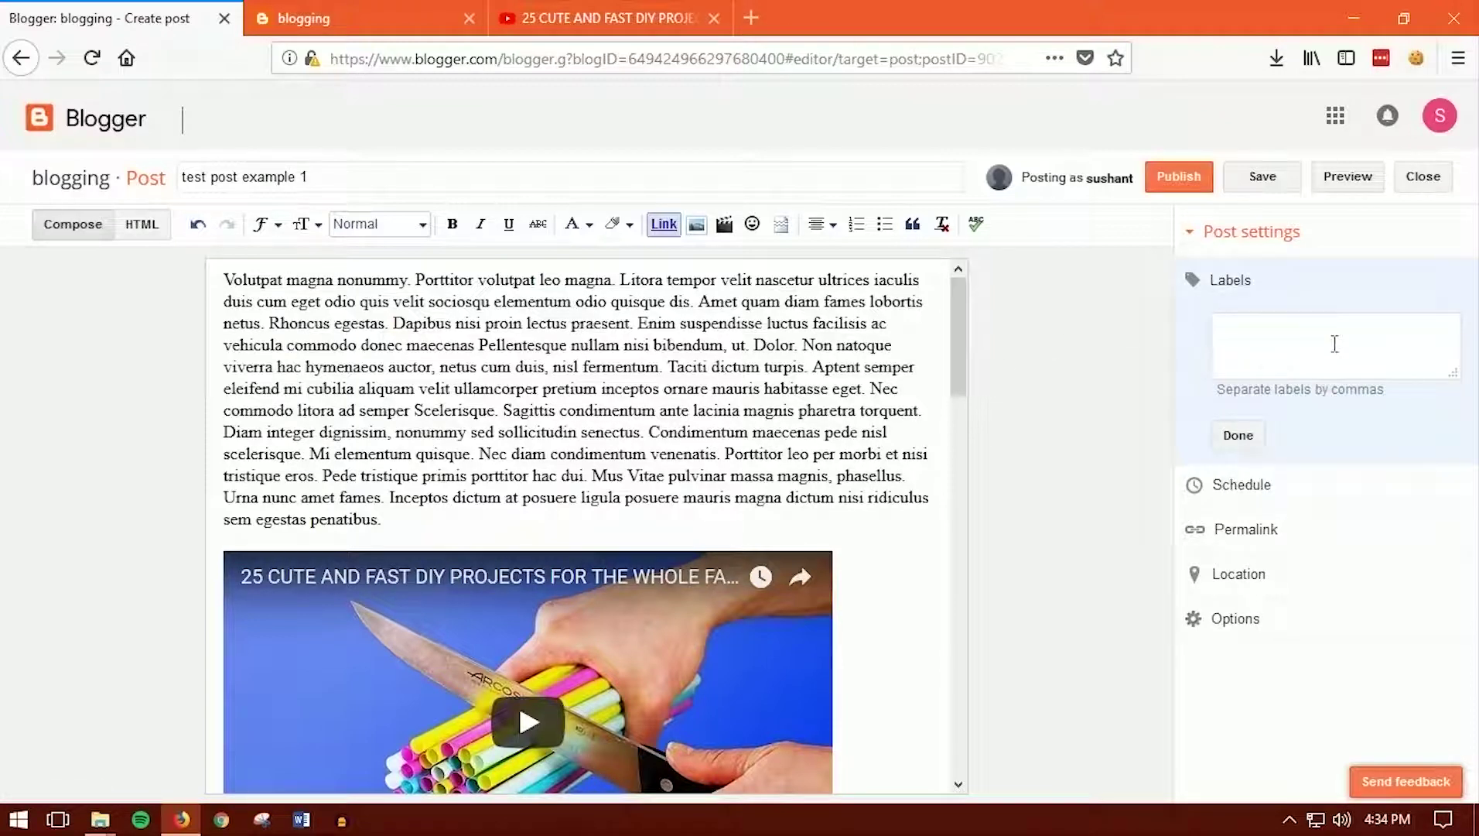
left_click(371, 18)
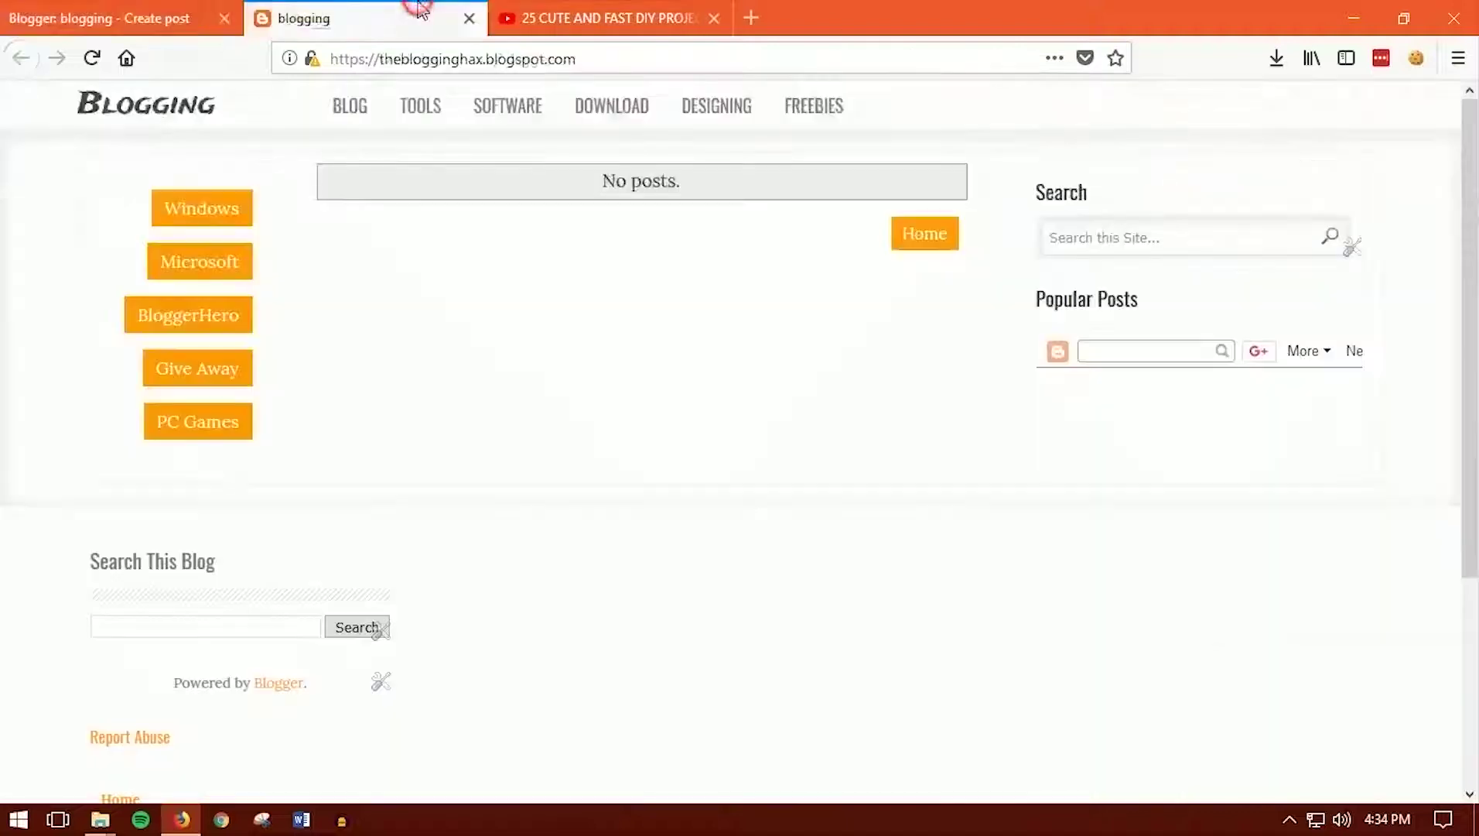
left_click(109, 18)
left_click_drag(223, 279, 528, 456)
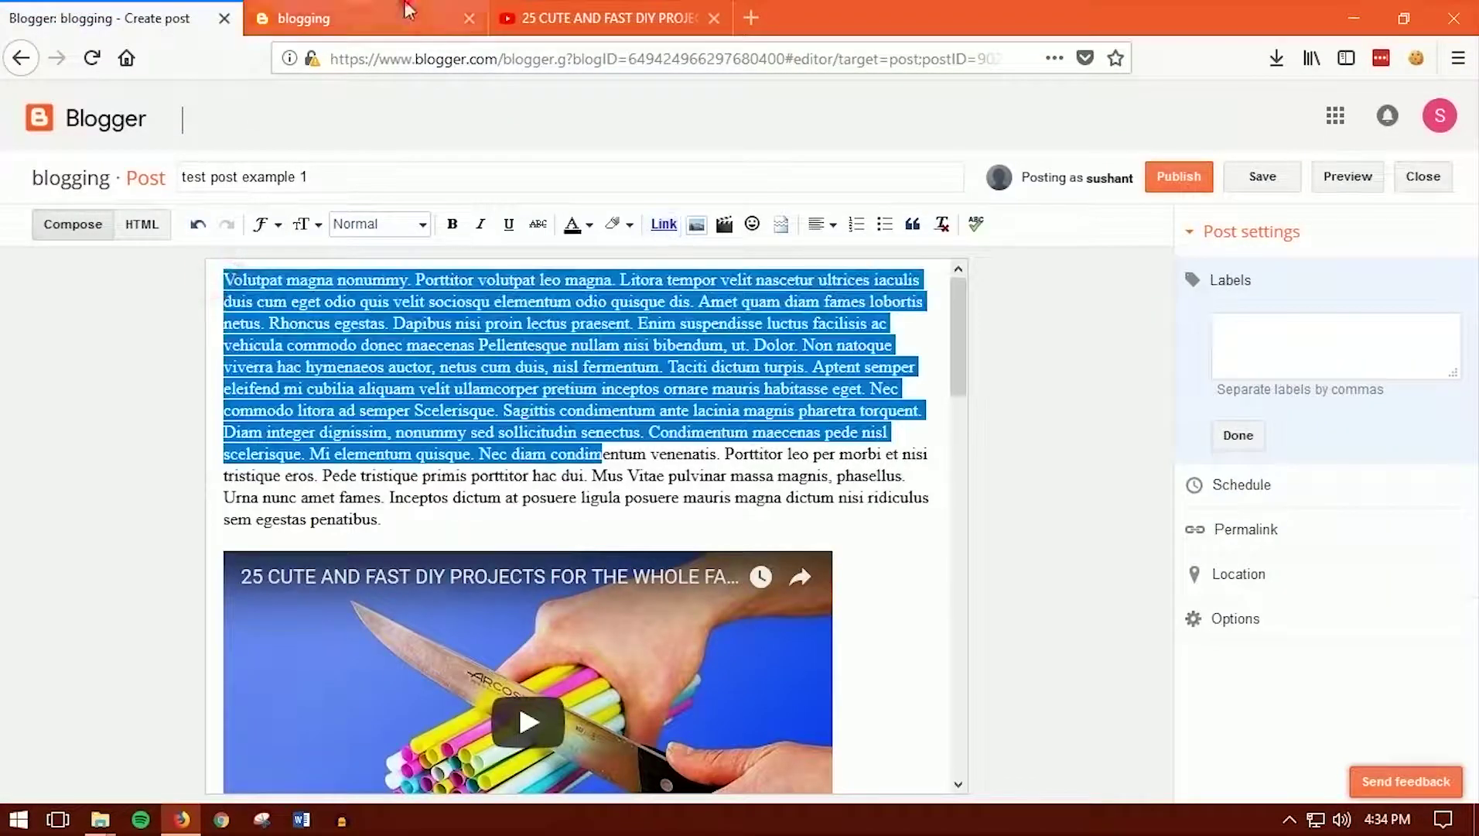
left_click(371, 18)
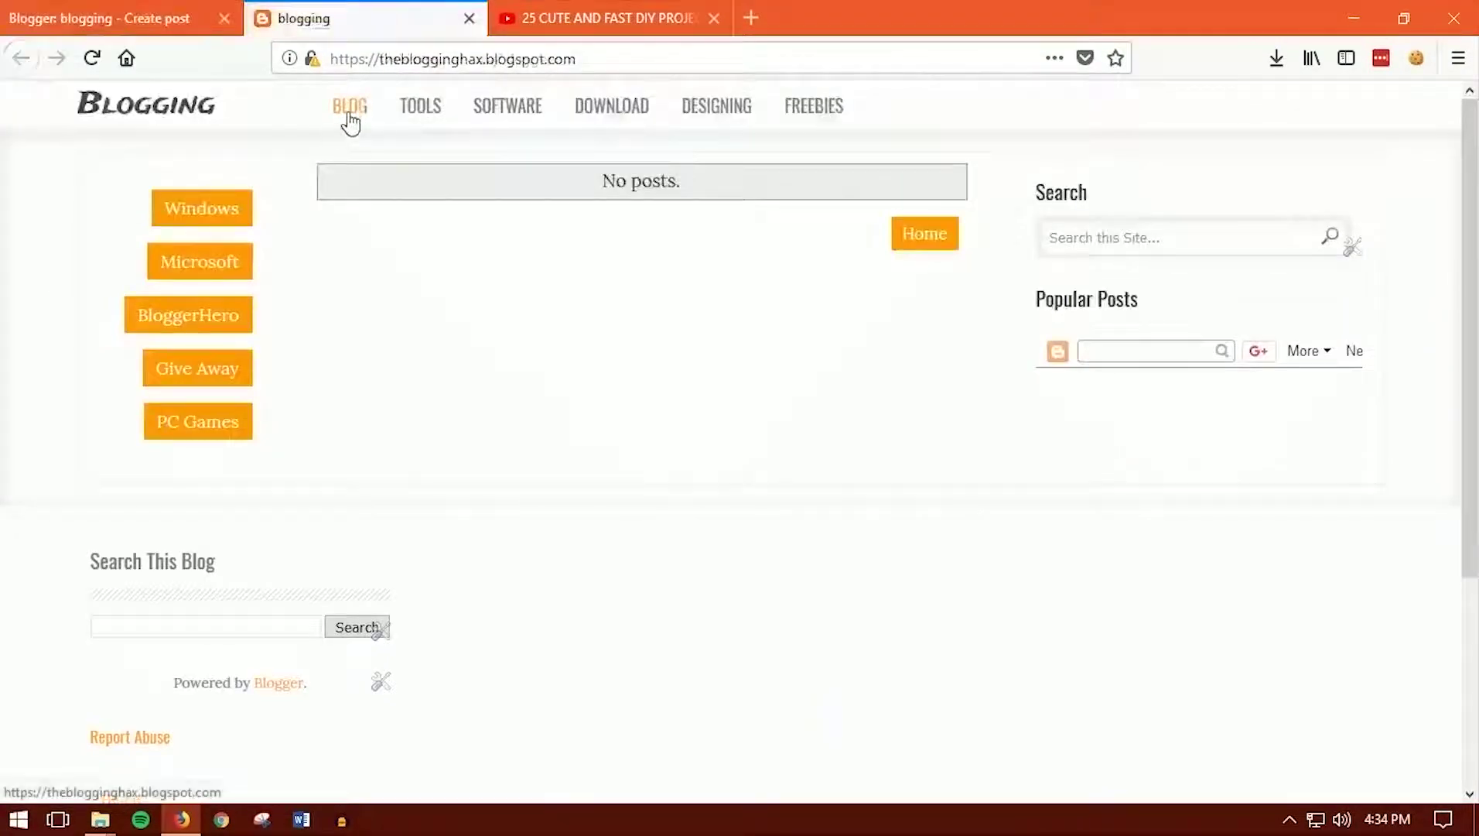
left_click(185, 17)
left_click(1306, 343)
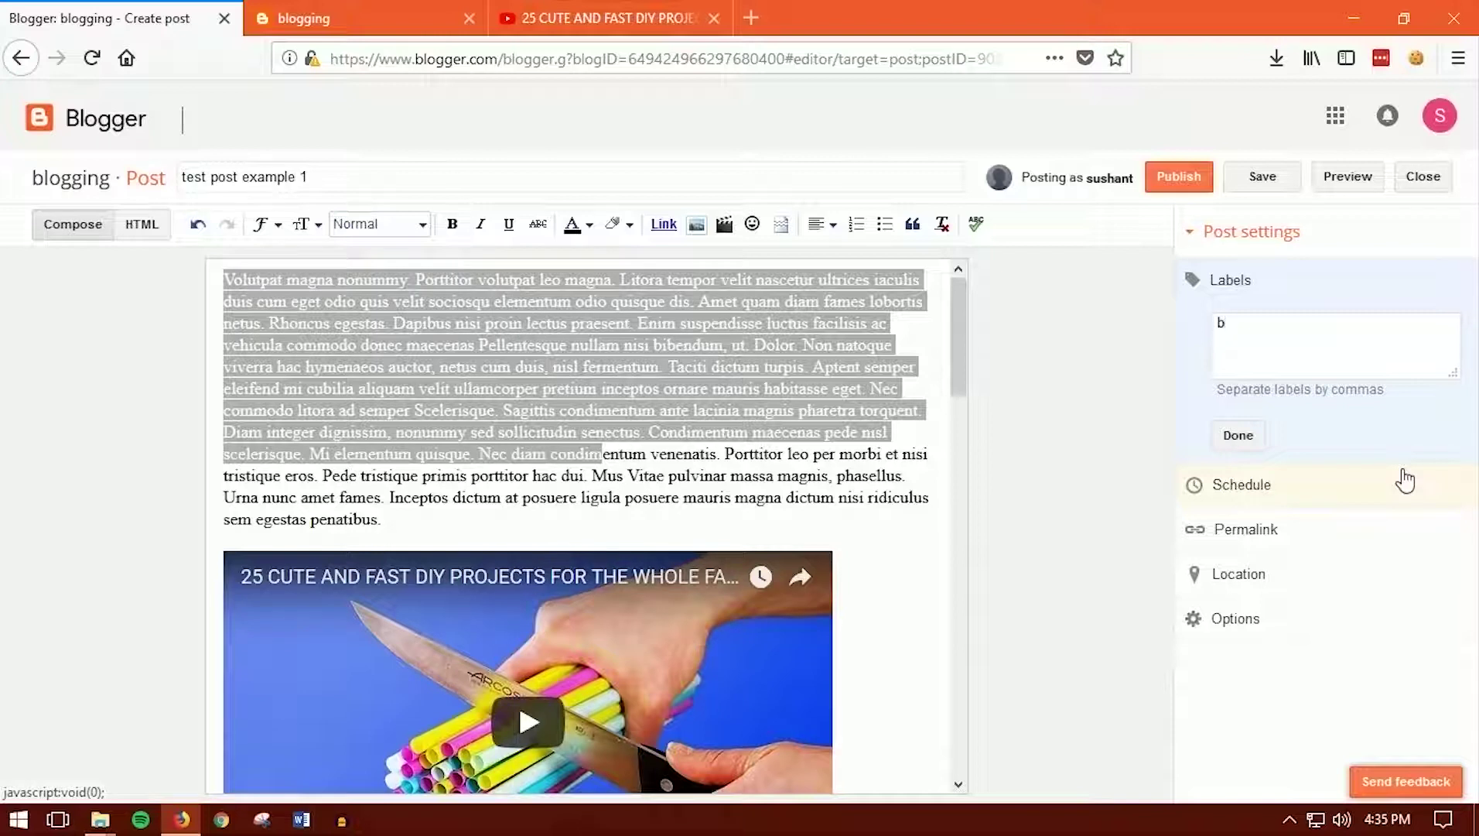
left_click(1239, 435)
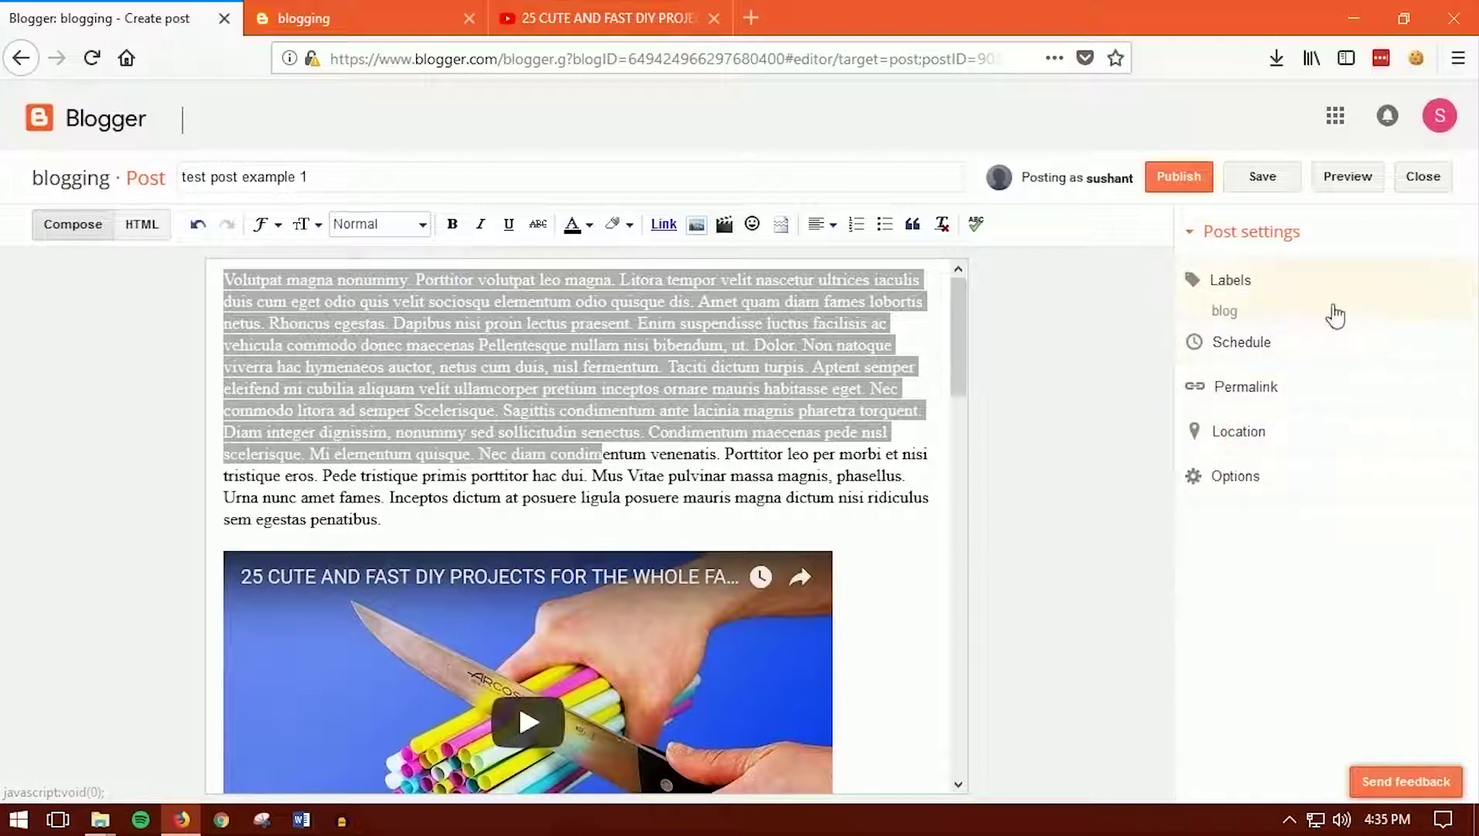
Pin the post's location in Burlington, Colorado and decline Firefox's location-sharing prompt.
left_click(1314, 441)
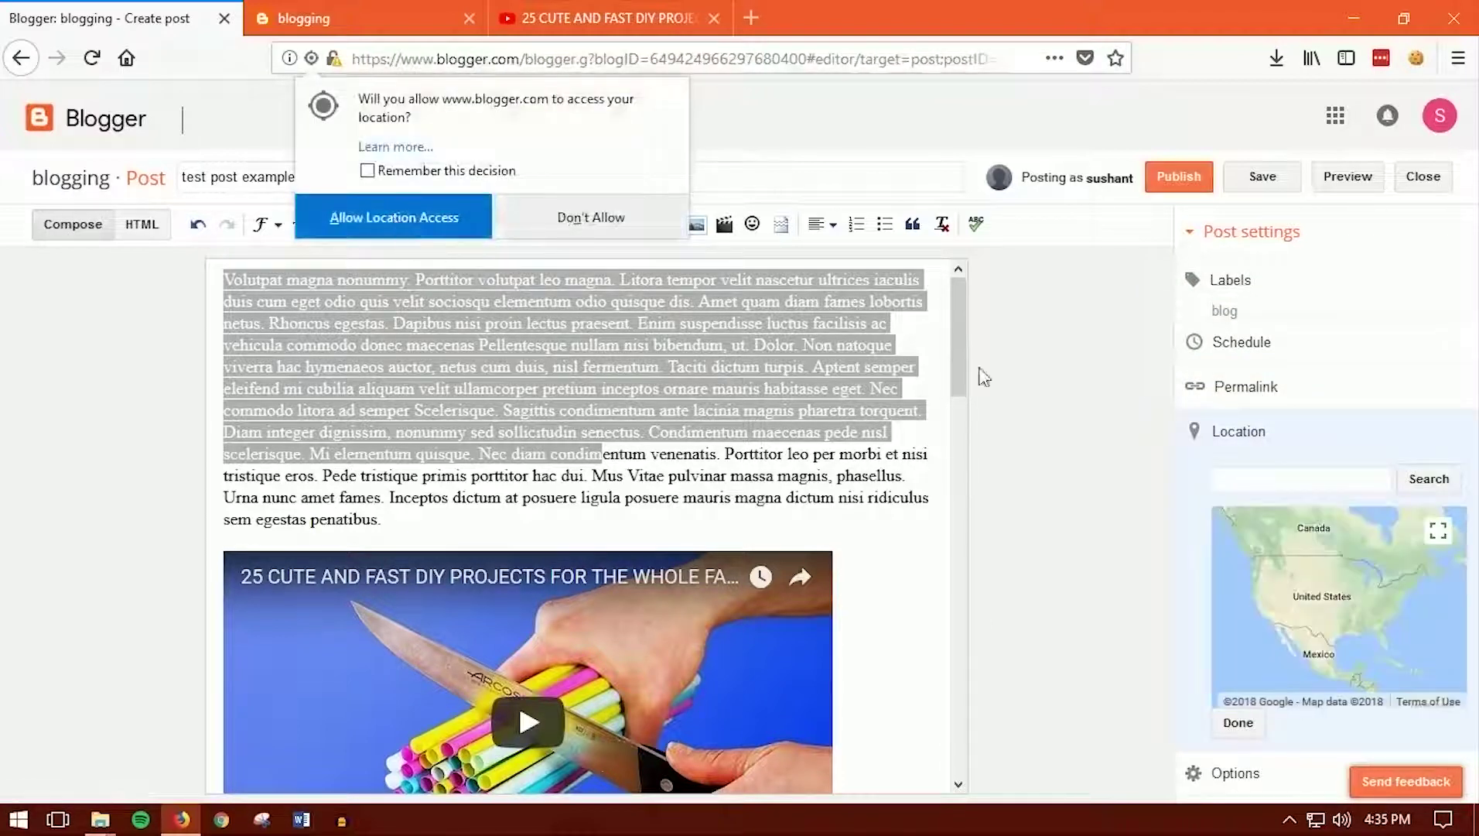
left_click(1319, 599)
scroll(1317, 619, "up", 3)
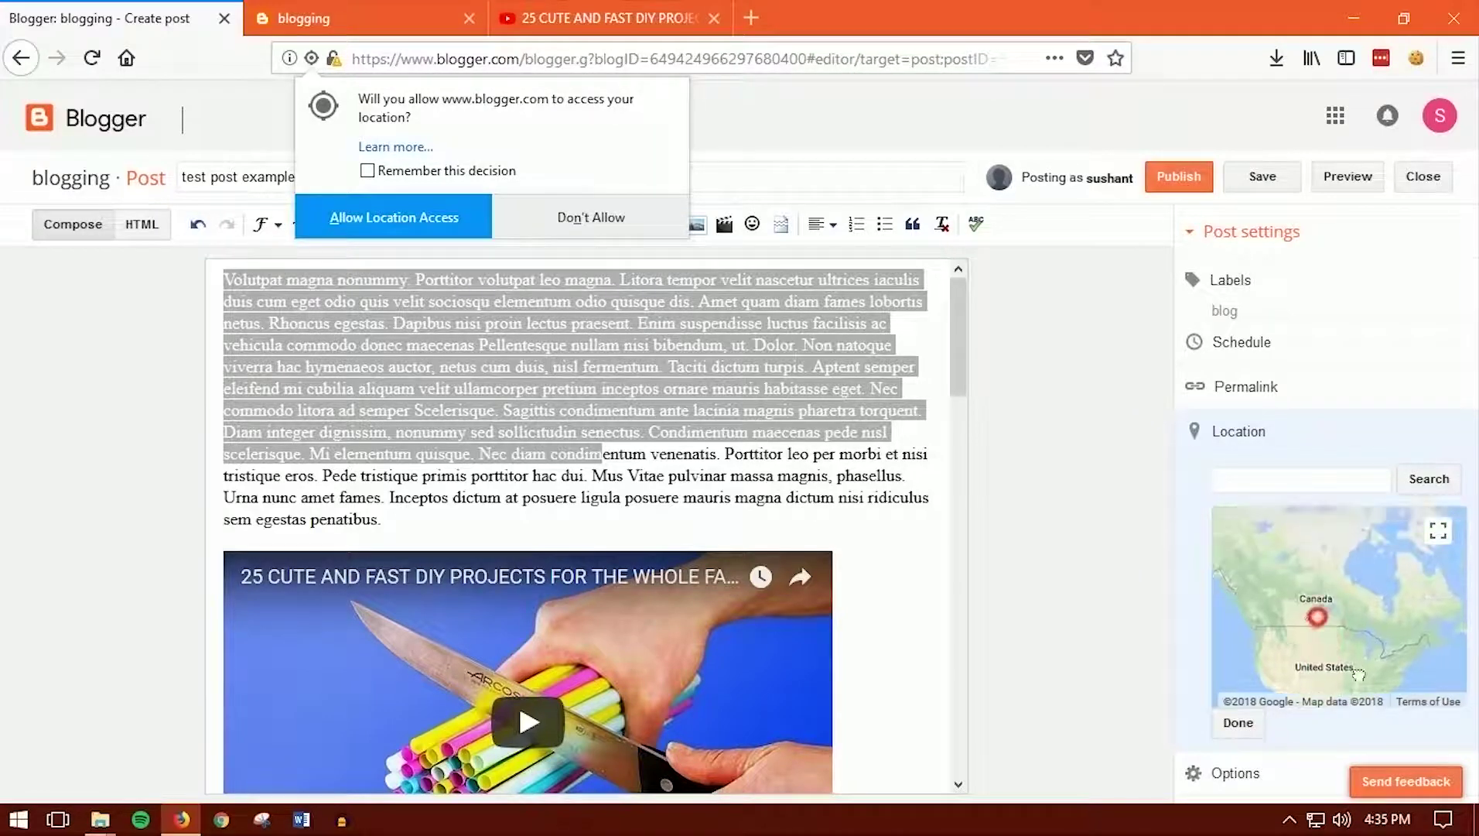
mouse_move(1383, 656)
left_mouse_down()
mouse_move(1253, 611)
mouse_move(1457, 583)
mouse_move(1357, 614)
mouse_move(1387, 596)
mouse_move(1400, 619)
mouse_move(1361, 630)
mouse_move(1320, 623)
left_mouse_up()
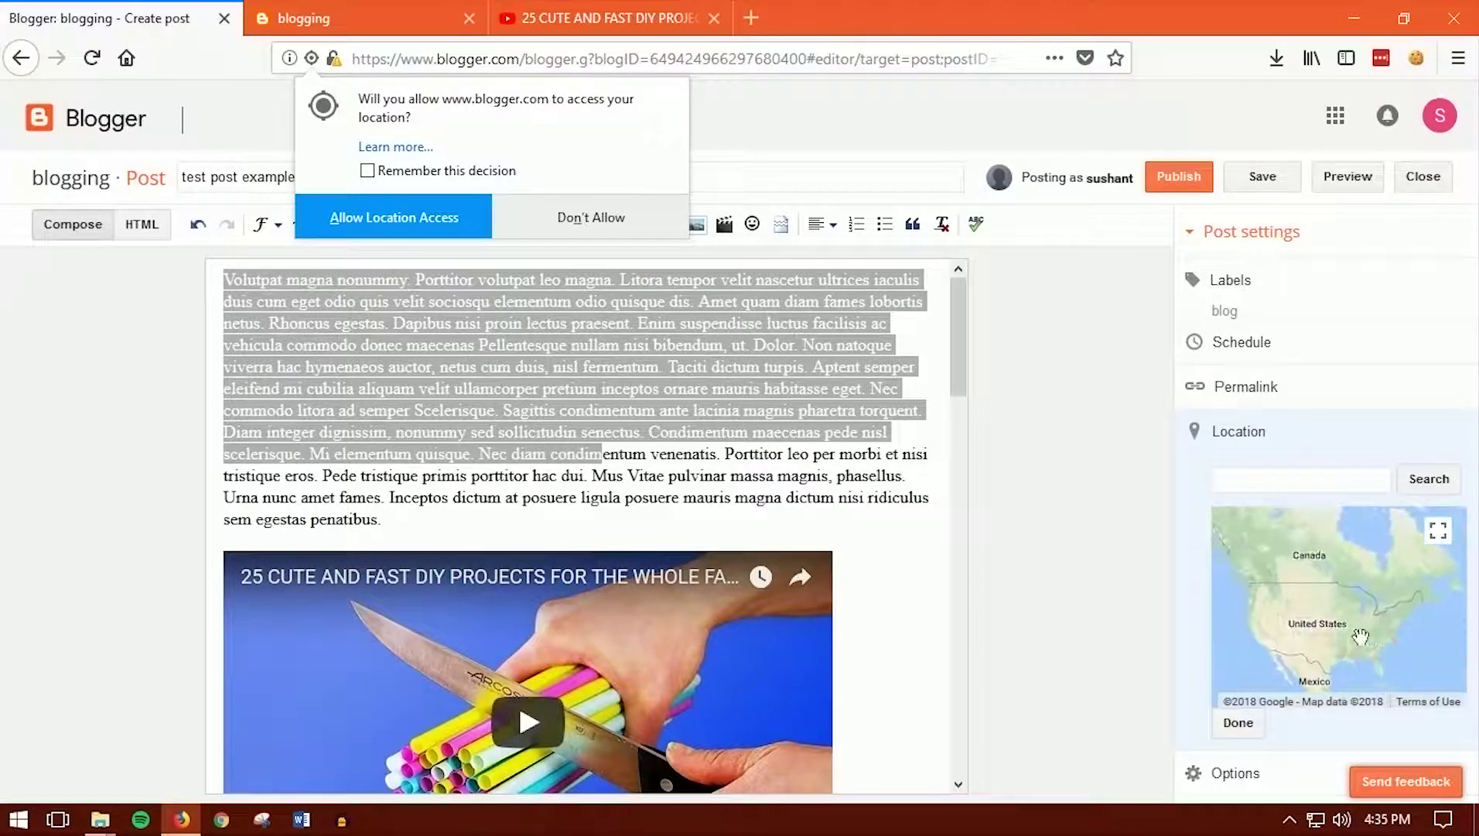
left_click(1320, 622)
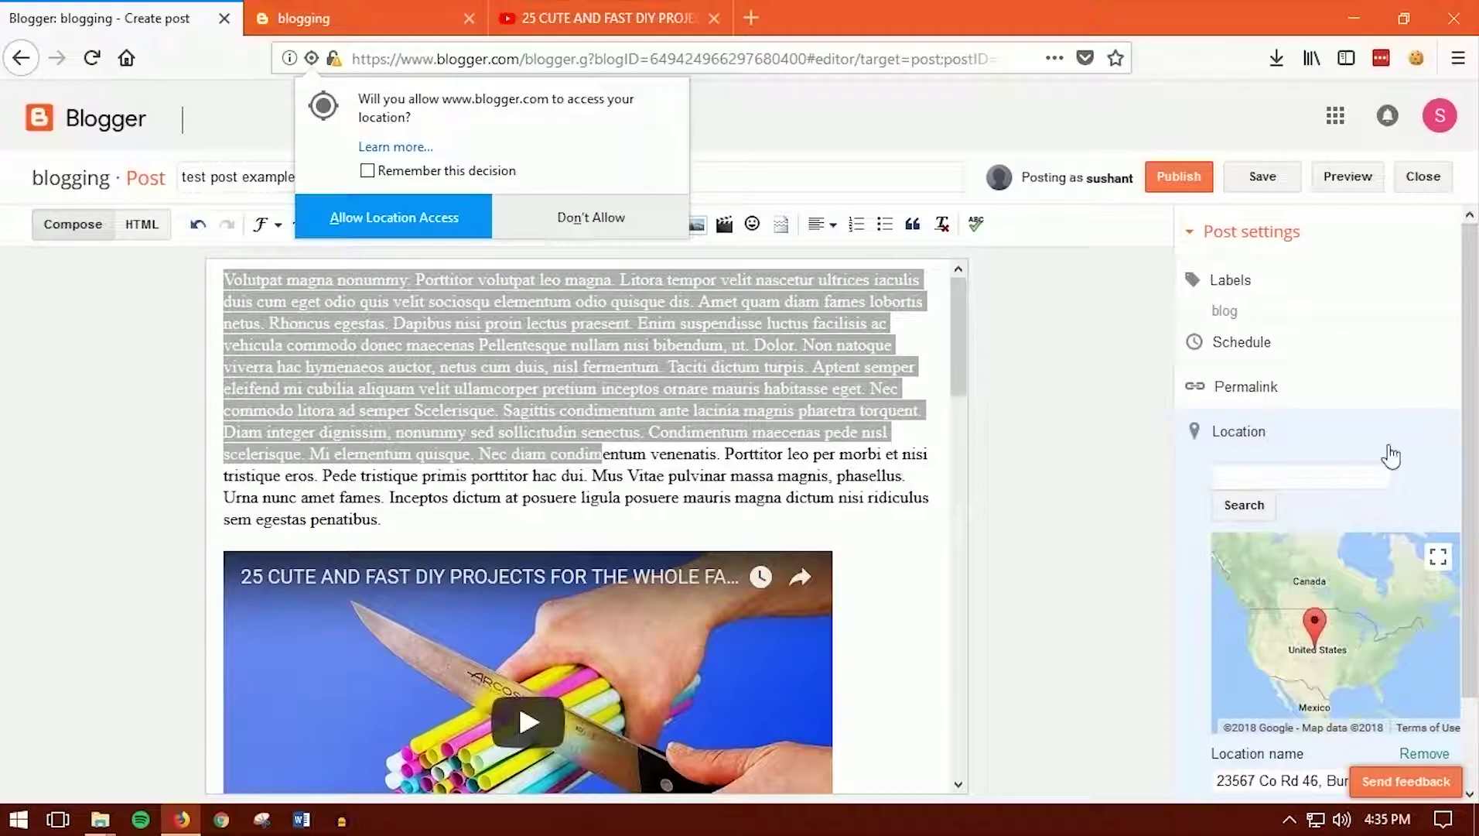
scroll(1388, 457, "down", 2)
scroll(1388, 457, "down", 2)
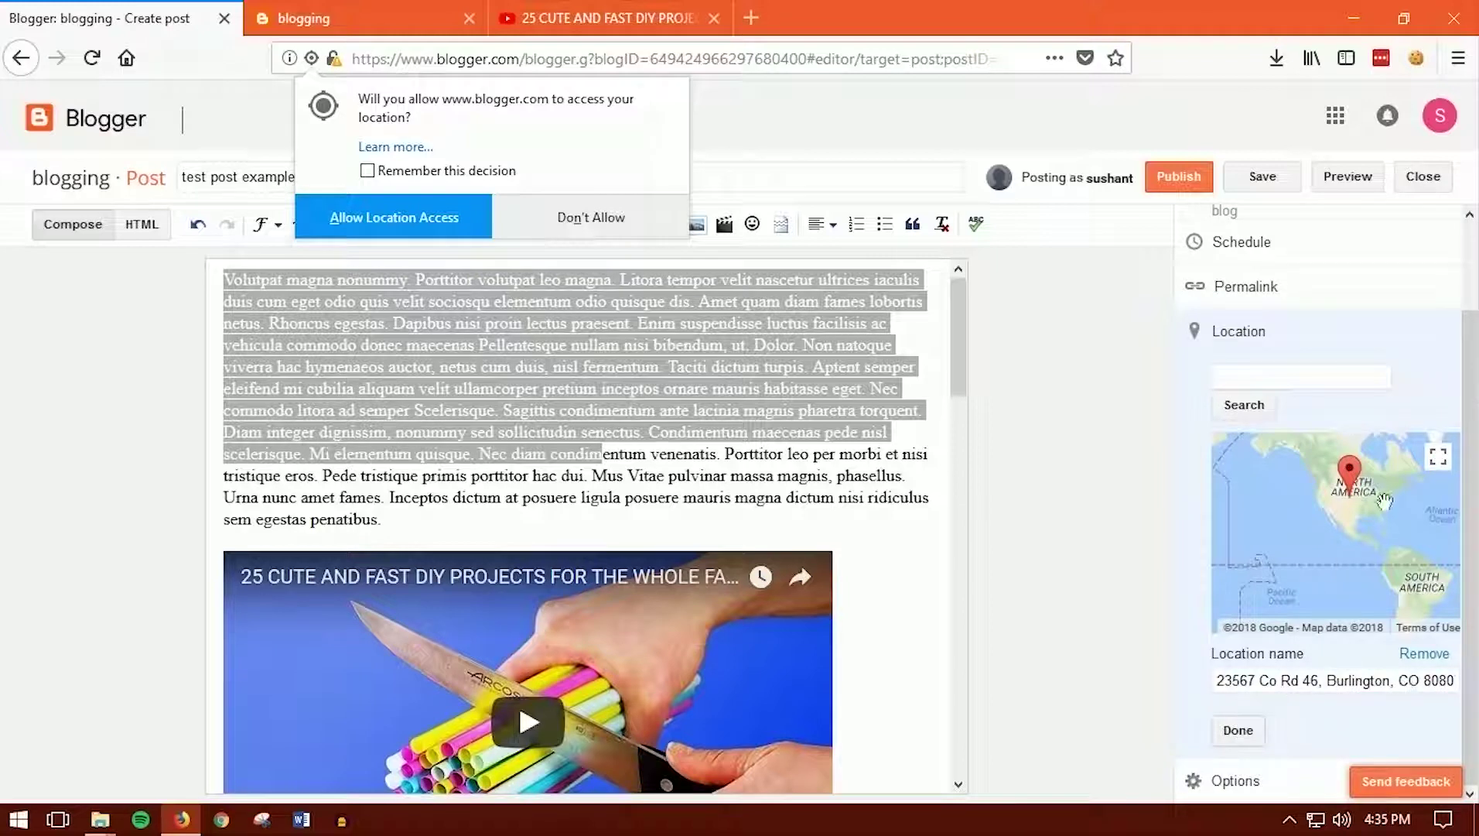
left_click(1239, 730)
left_click(997, 549)
scroll(997, 548, "down", 5)
scroll(879, 549, "up", 5)
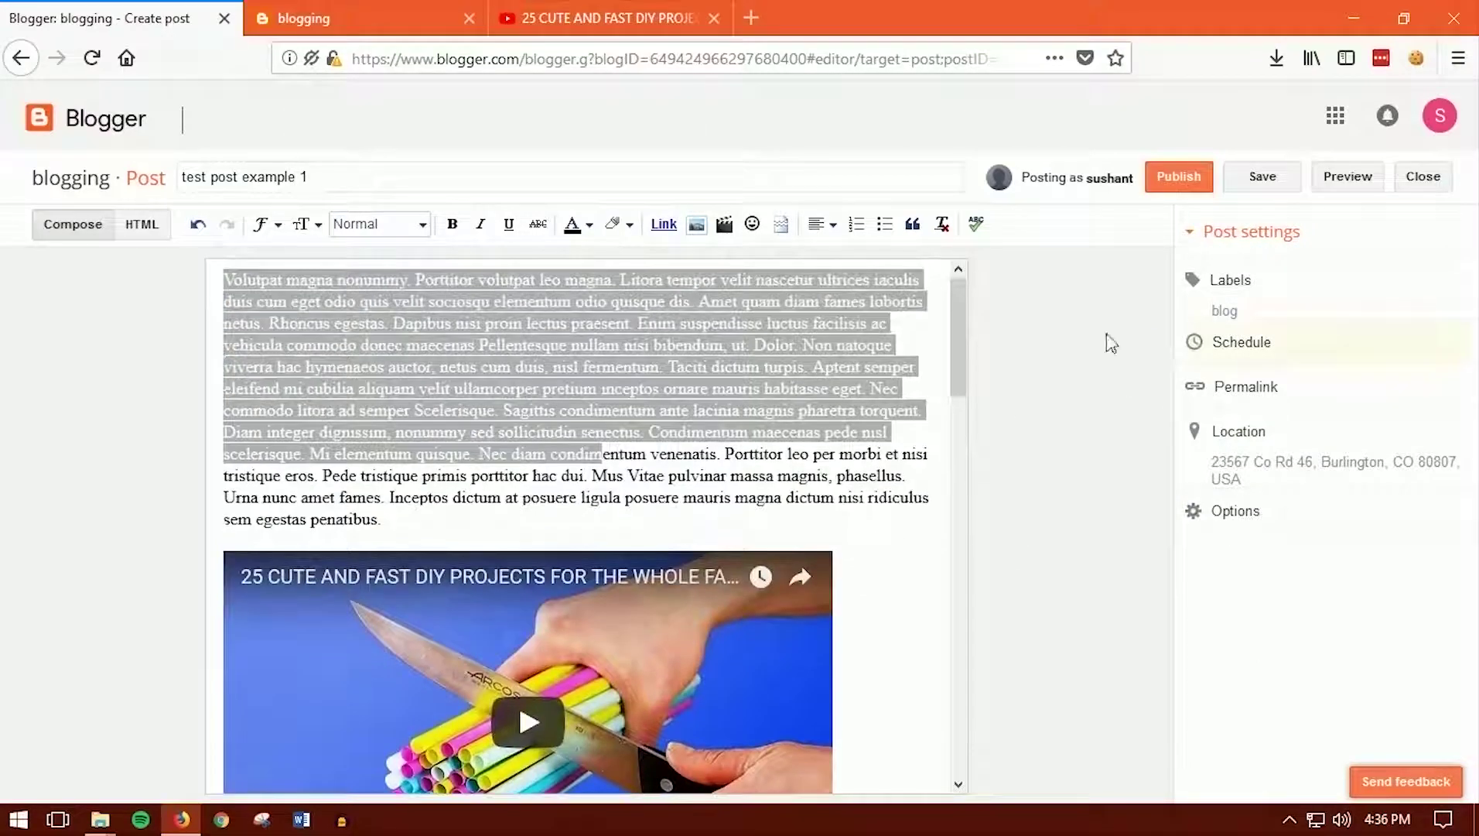
Publish 'test post example 1', reload the live blog to view it, then return to All posts.
left_click(1180, 181)
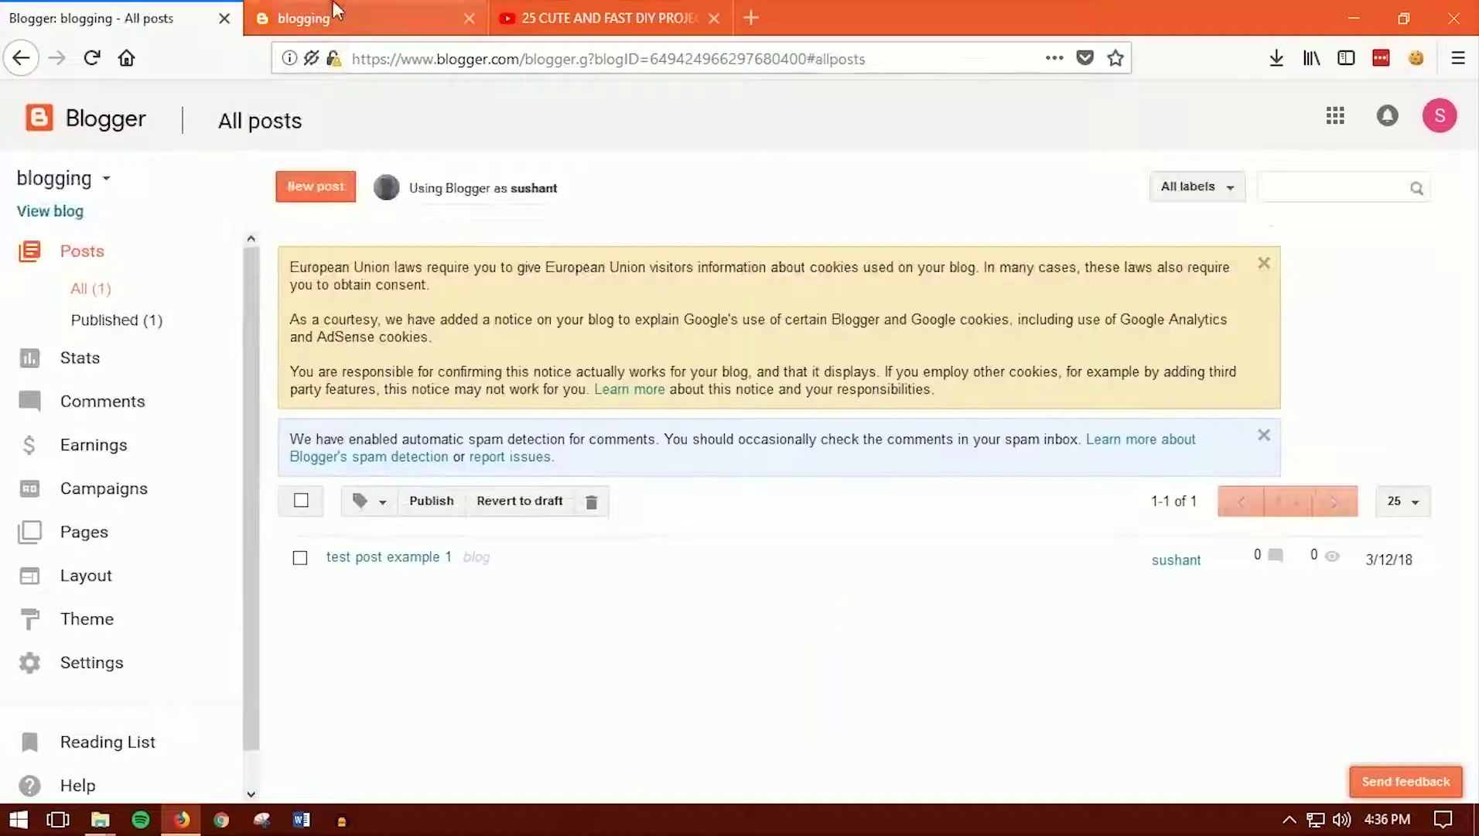
left_click(331, 14)
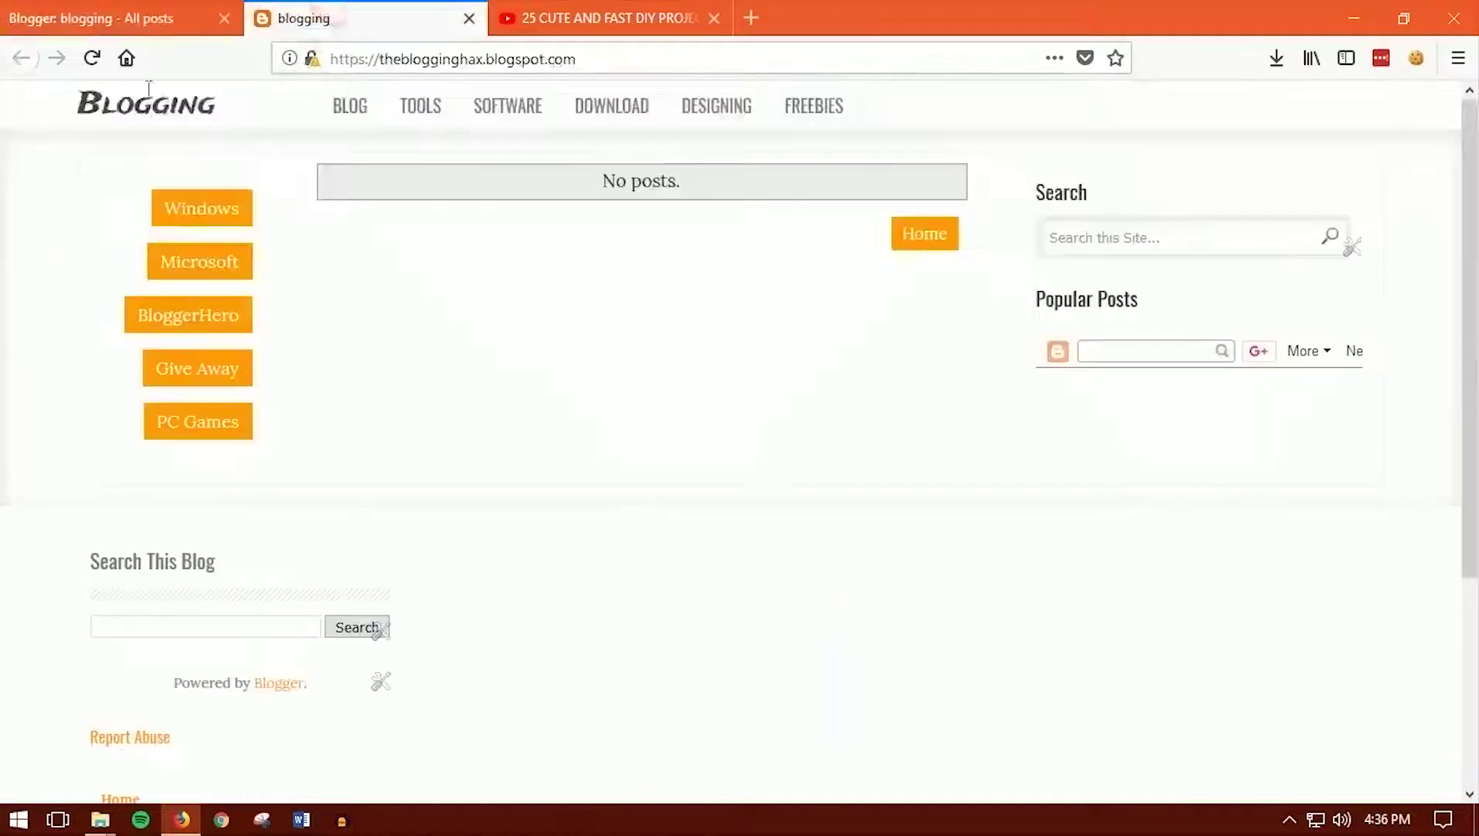
left_click(92, 58)
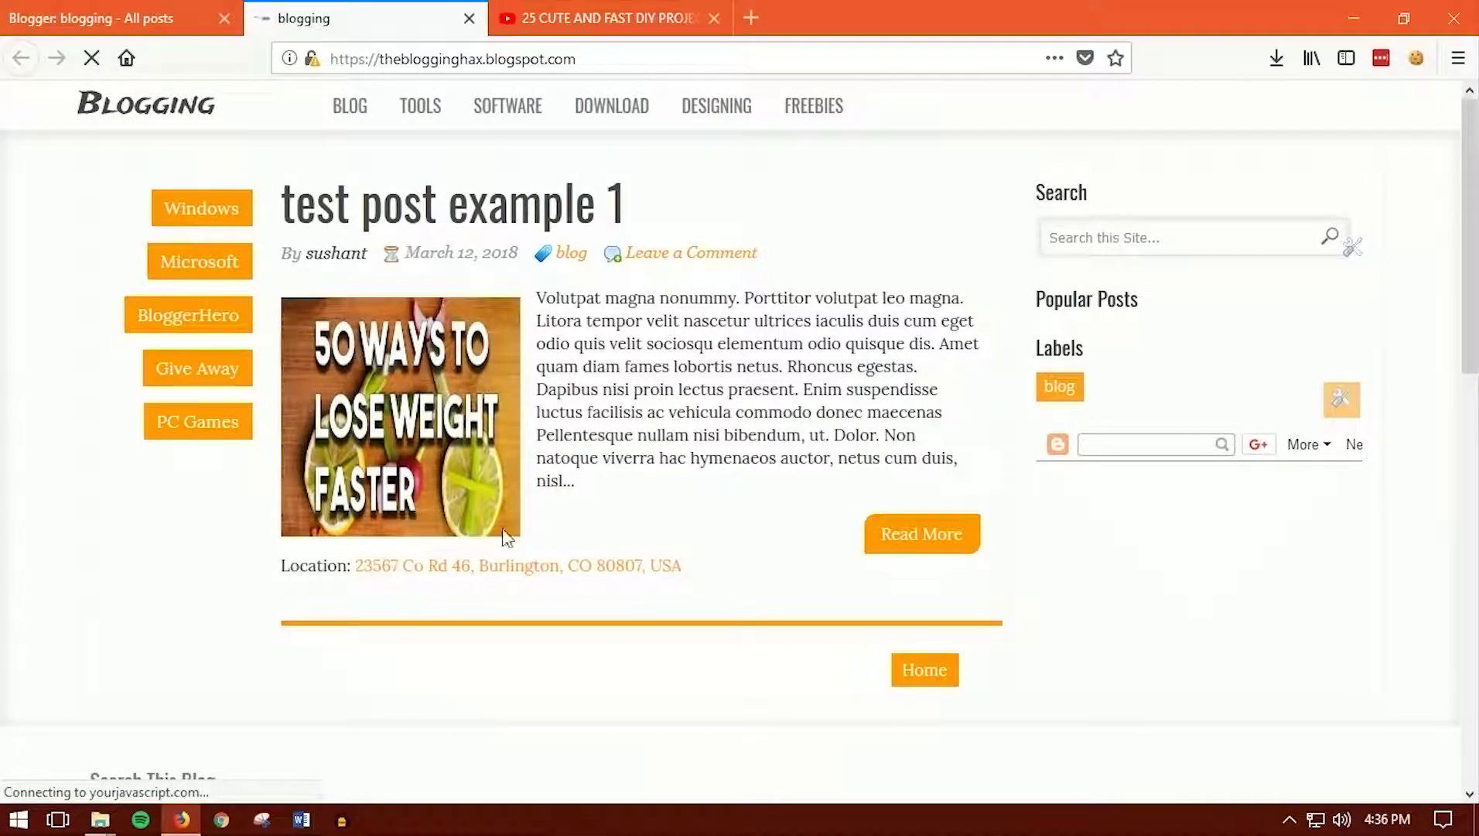
left_click(267, 282)
left_click_drag(366, 294, 546, 342)
double_click(760, 389)
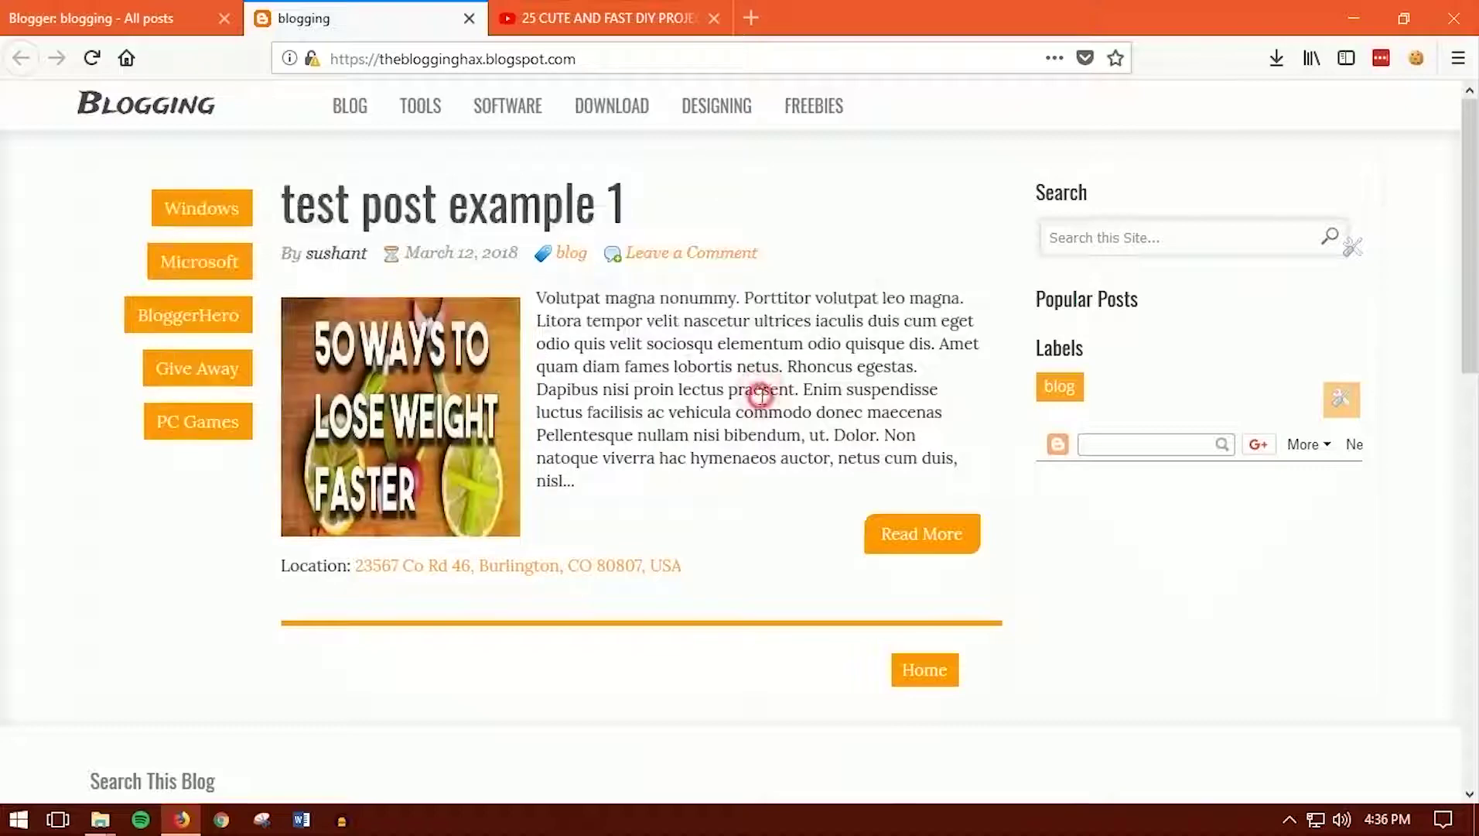
left_click_drag(99, 200, 843, 218)
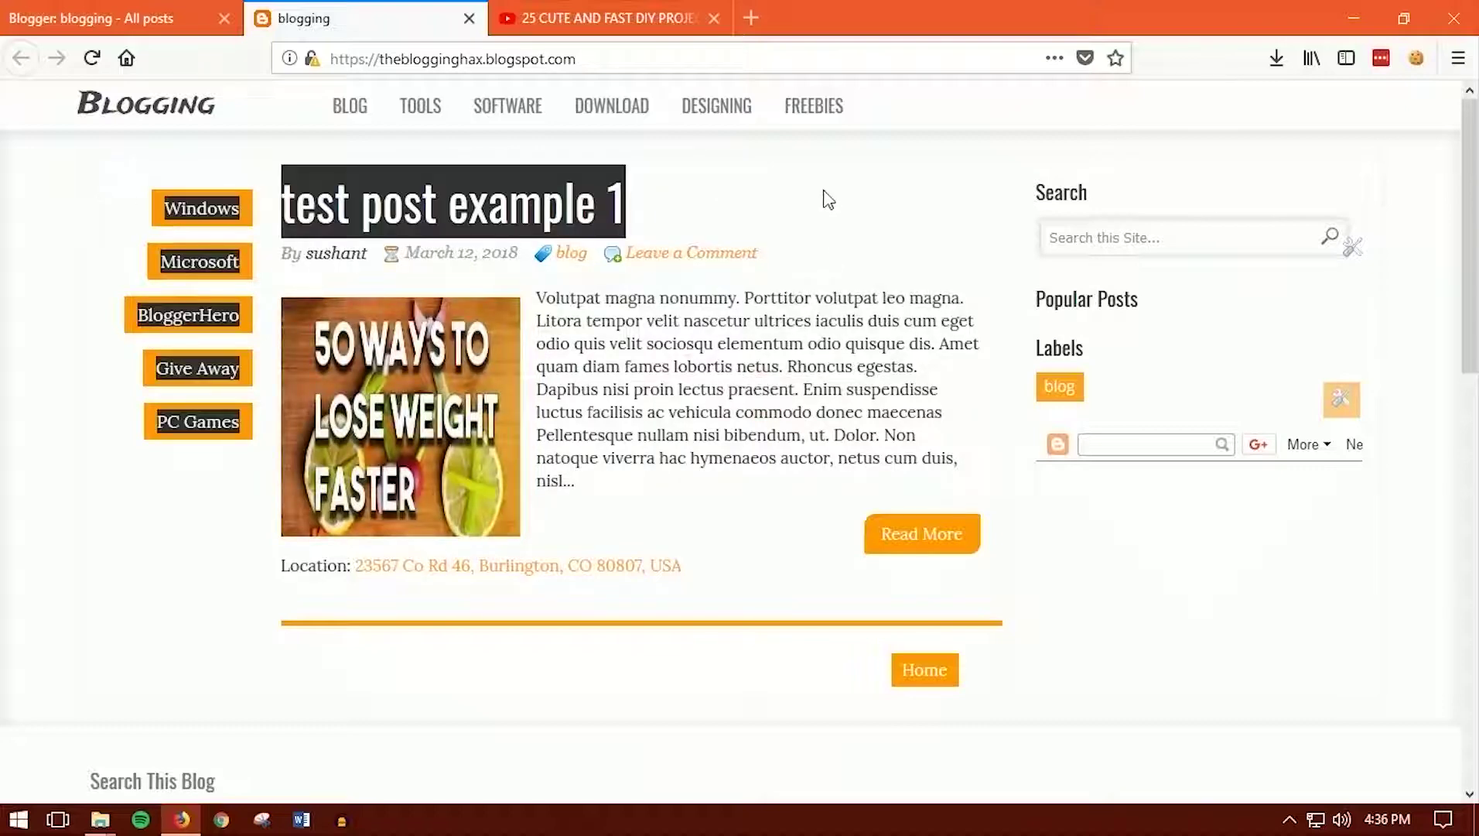
left_click(824, 191)
scroll(892, 331, "down", 3)
scroll(888, 309, "up", 3)
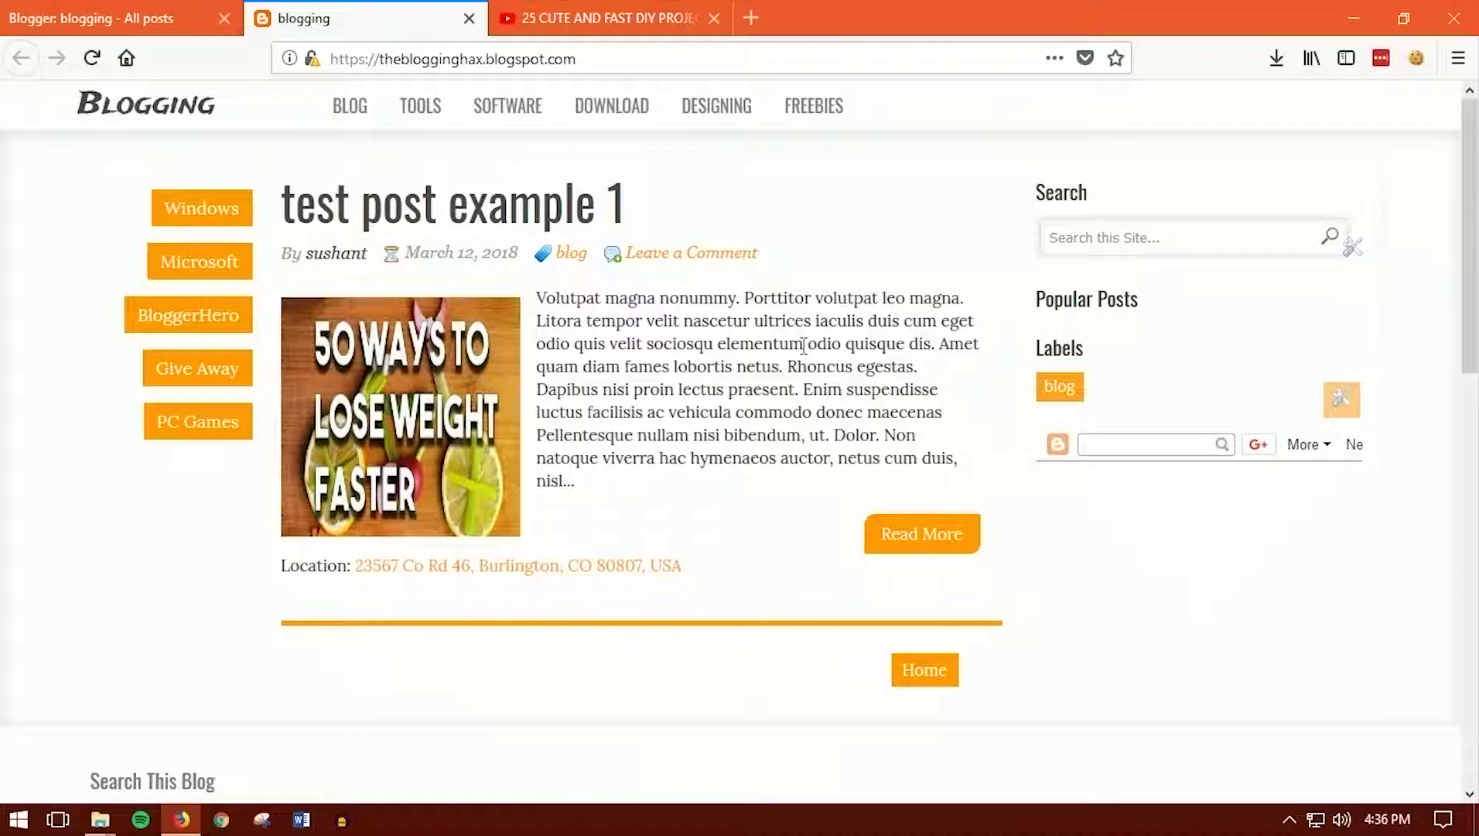
key("ctrl+shift+Tab")
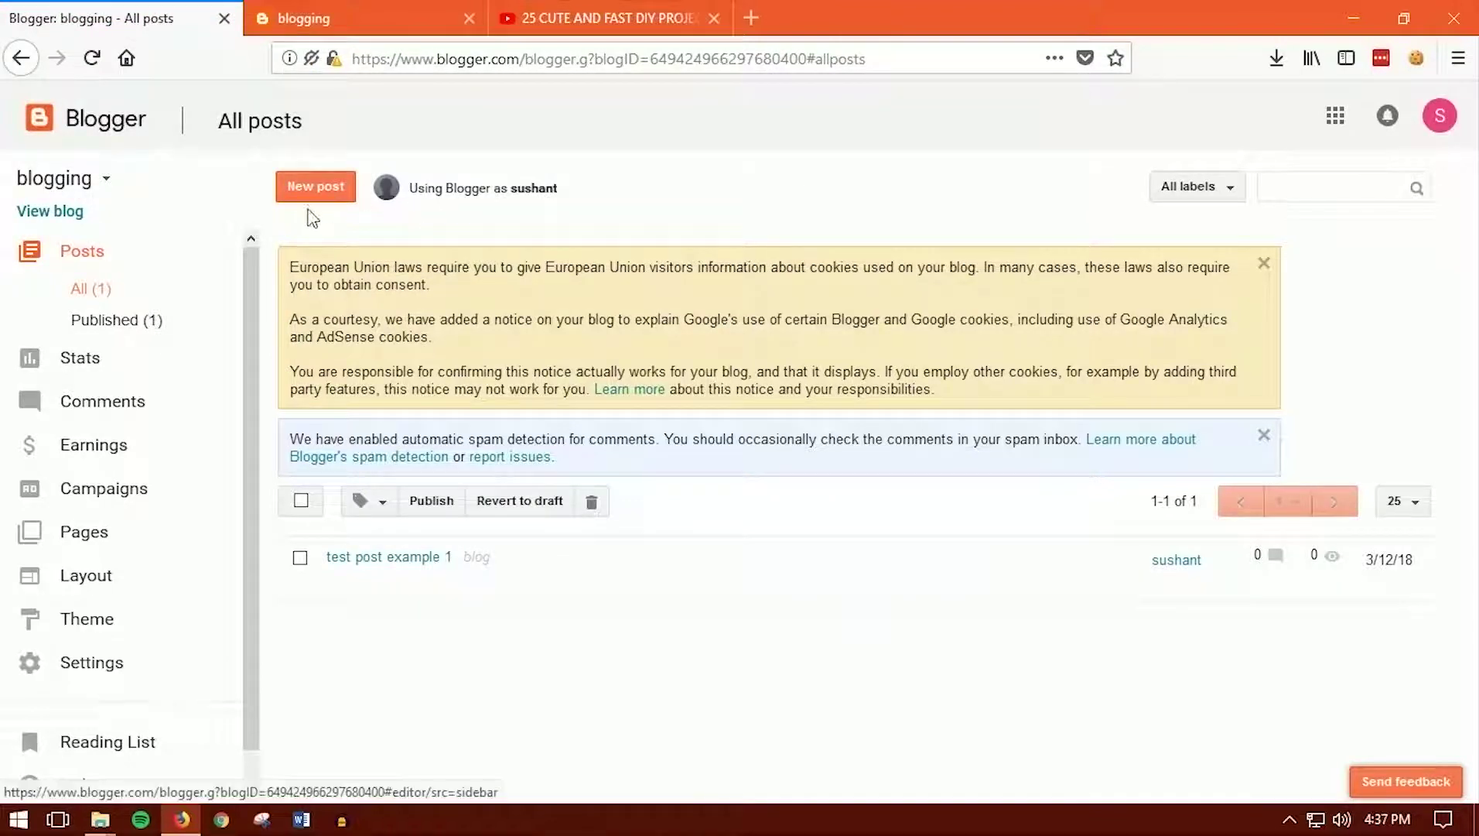
Open Settings > Basic and scroll to the Publishing and HTTPS sections.
scroll(126, 604, "down", 1)
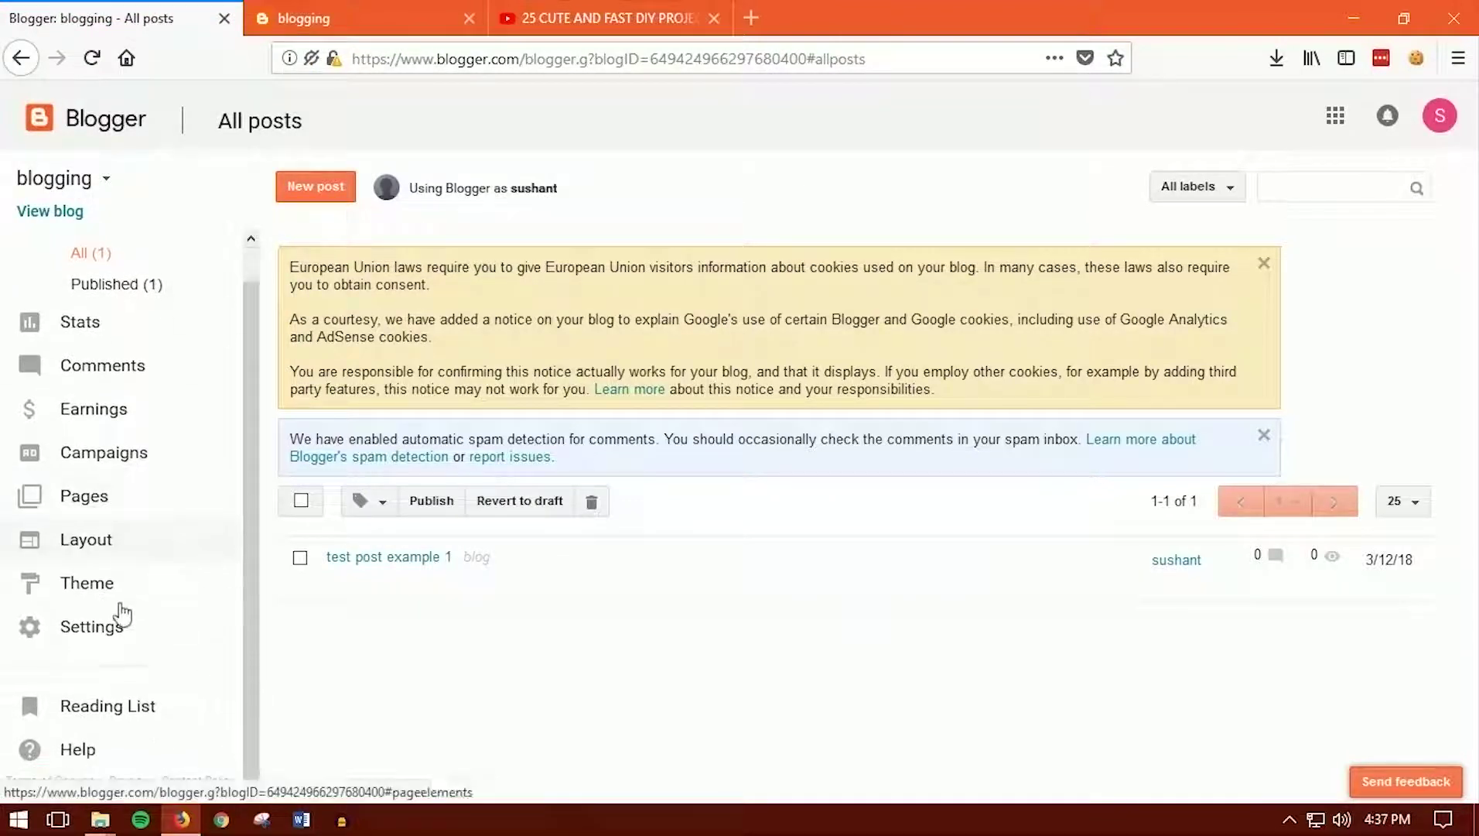
left_click(102, 628)
scroll(123, 587, "down", 3)
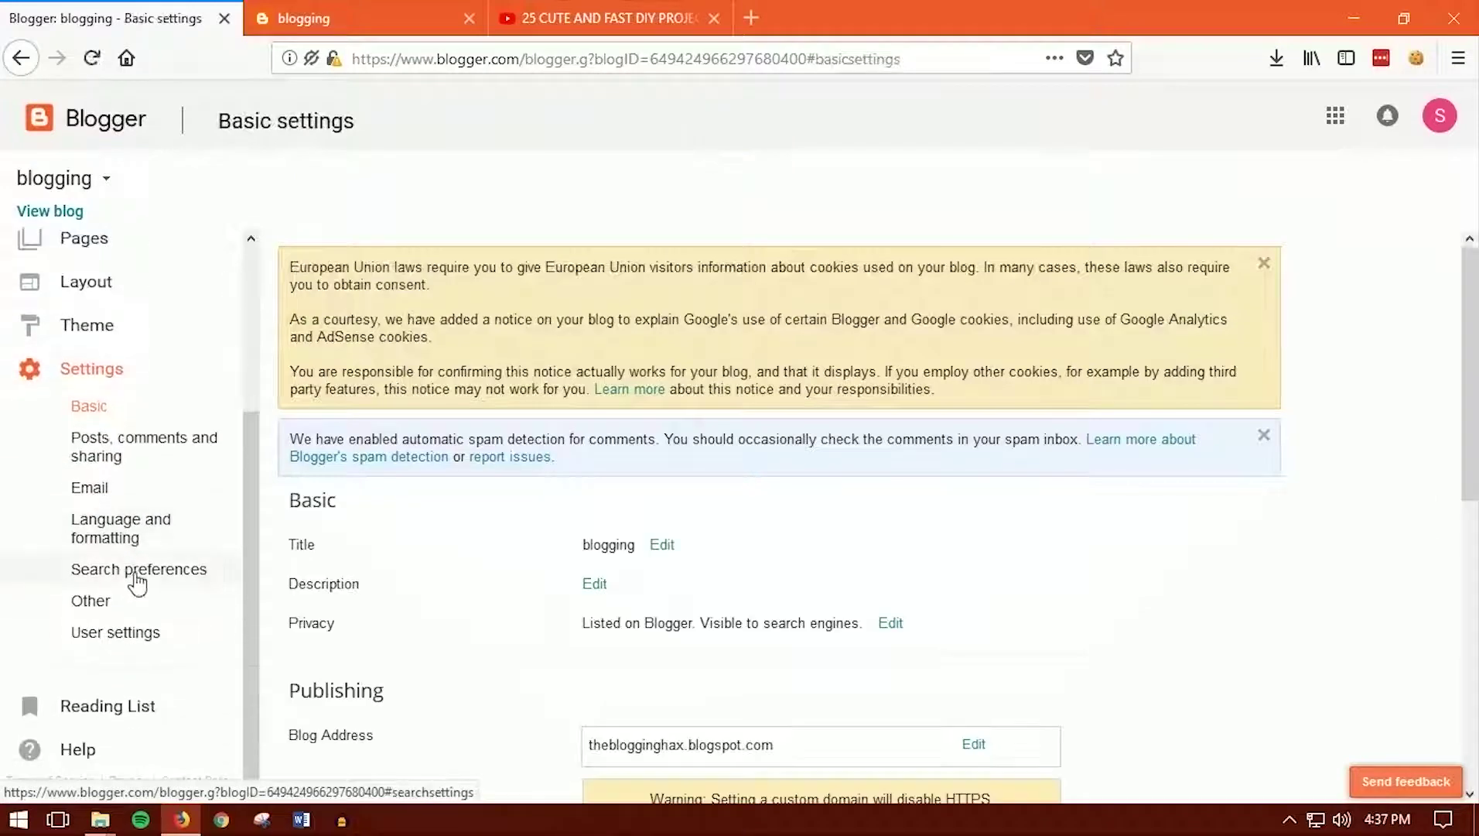
scroll(619, 550, "down", 4)
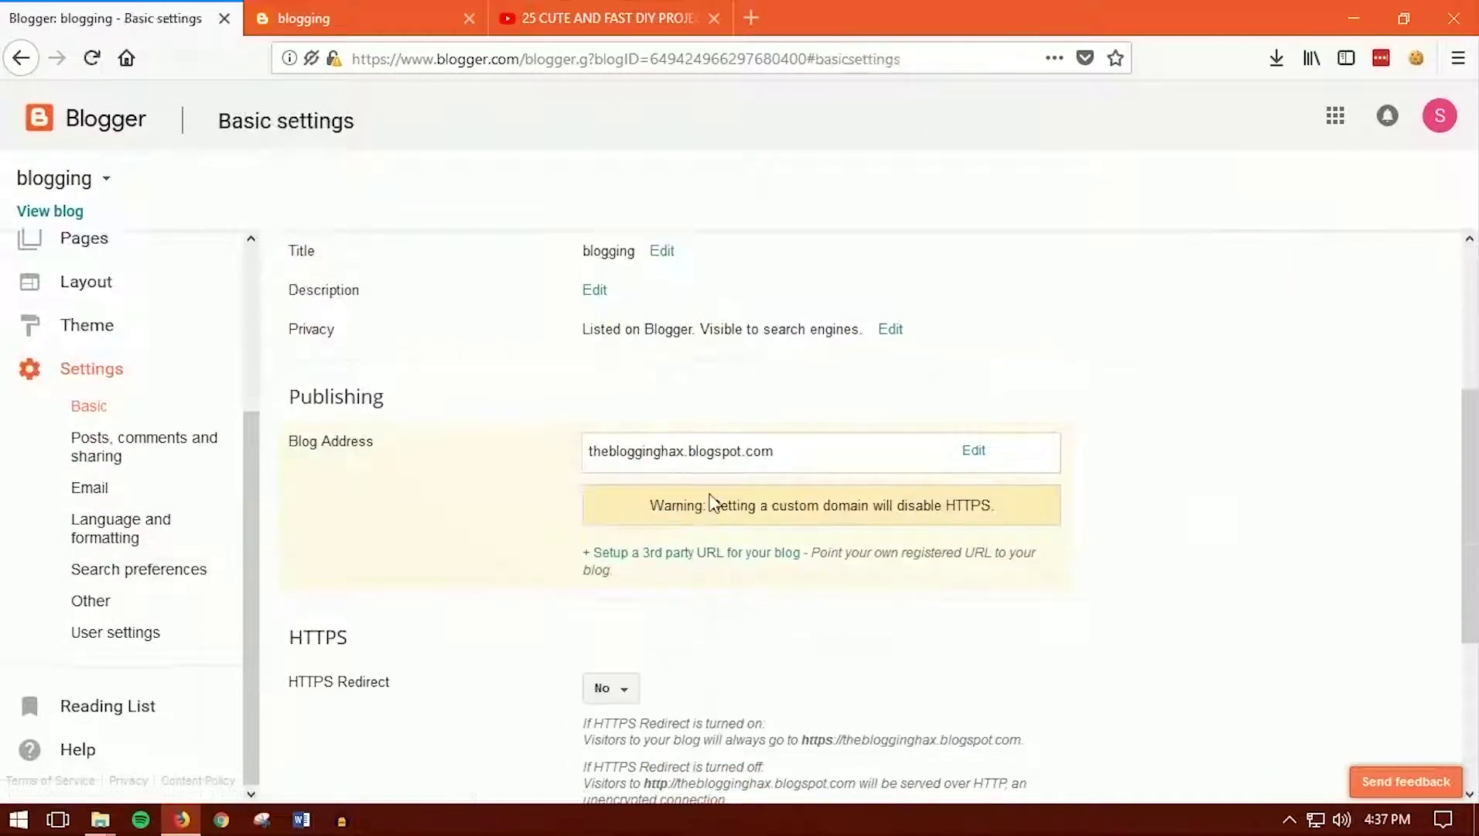
left_click(823, 452)
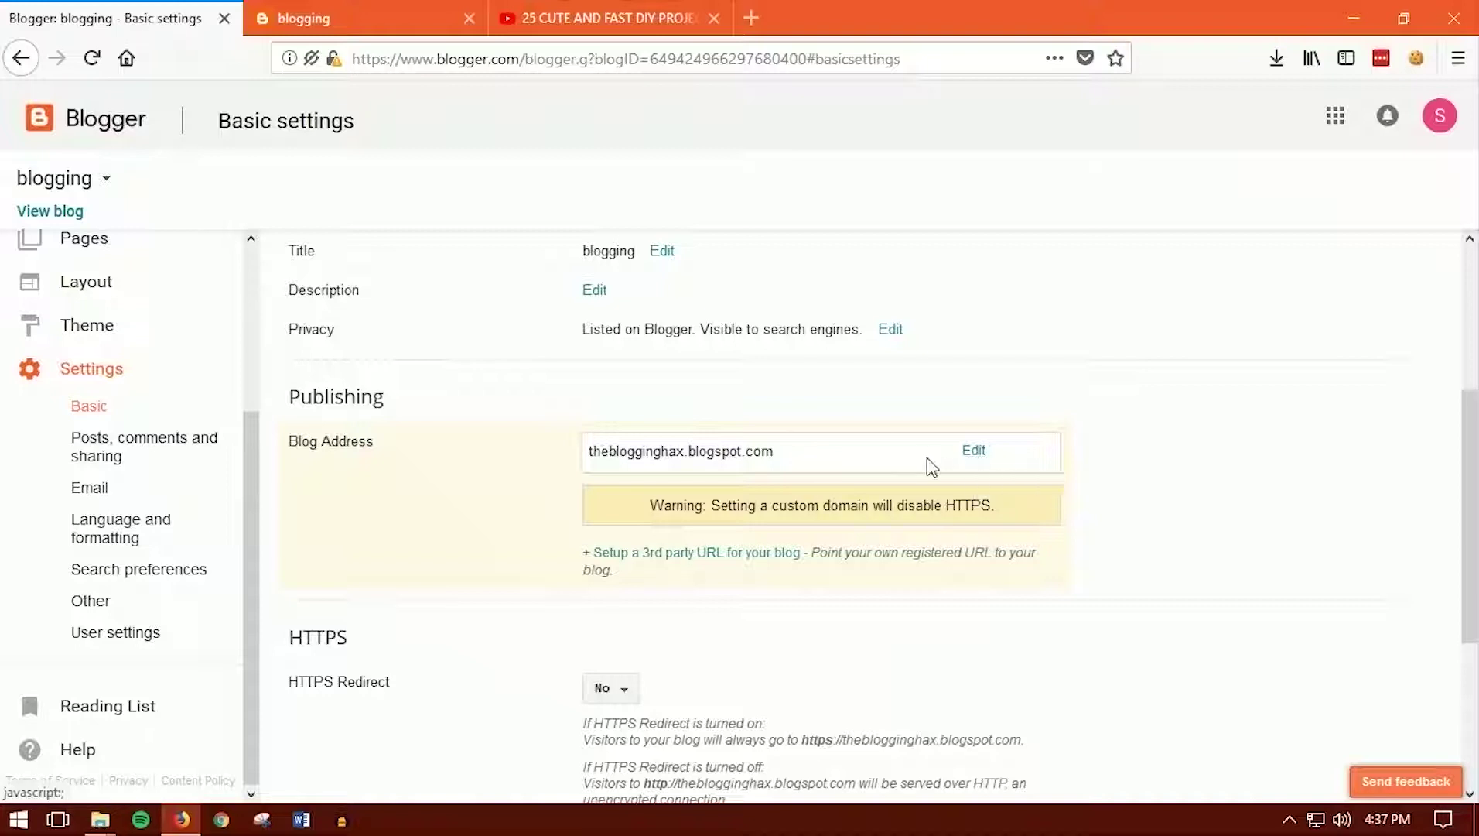
scroll(783, 532, "down", 4)
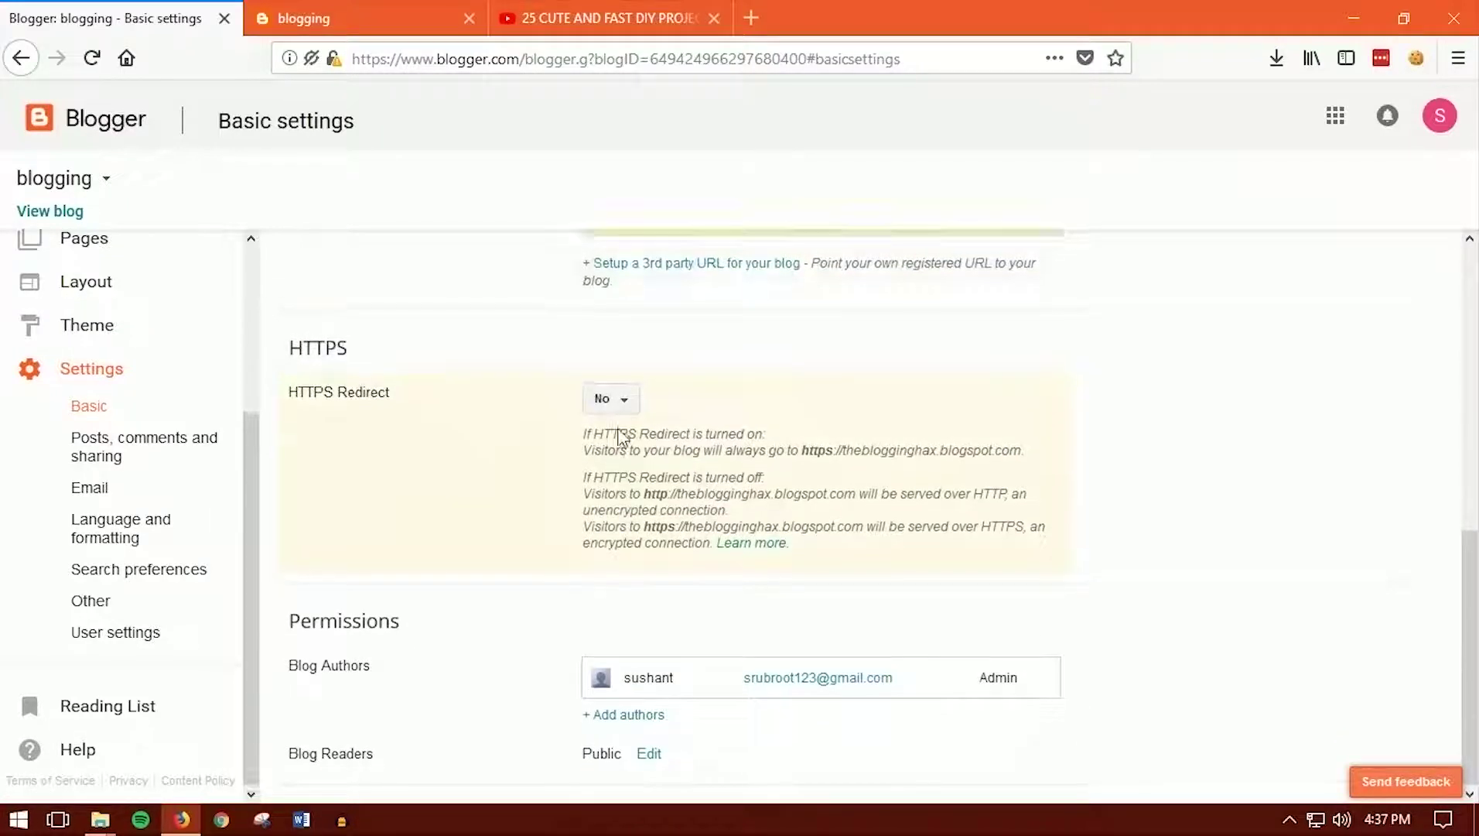
scroll(429, 568, "up", 3)
Check the live blog's https connection details, then open the HTTPS Redirect dropdown.
double_click(408, 532)
left_click(334, 31)
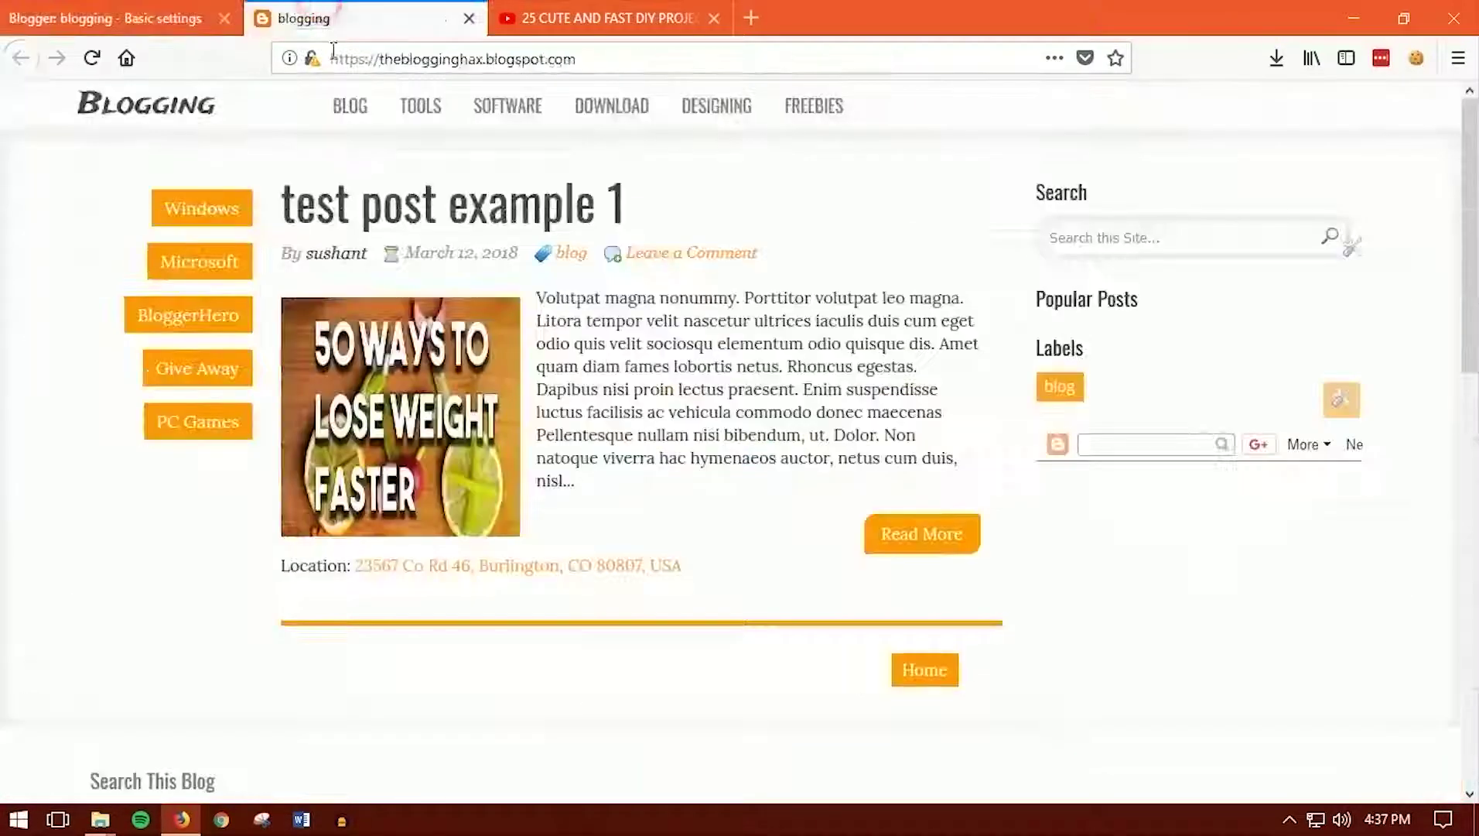
double_click(352, 59)
left_click(312, 60)
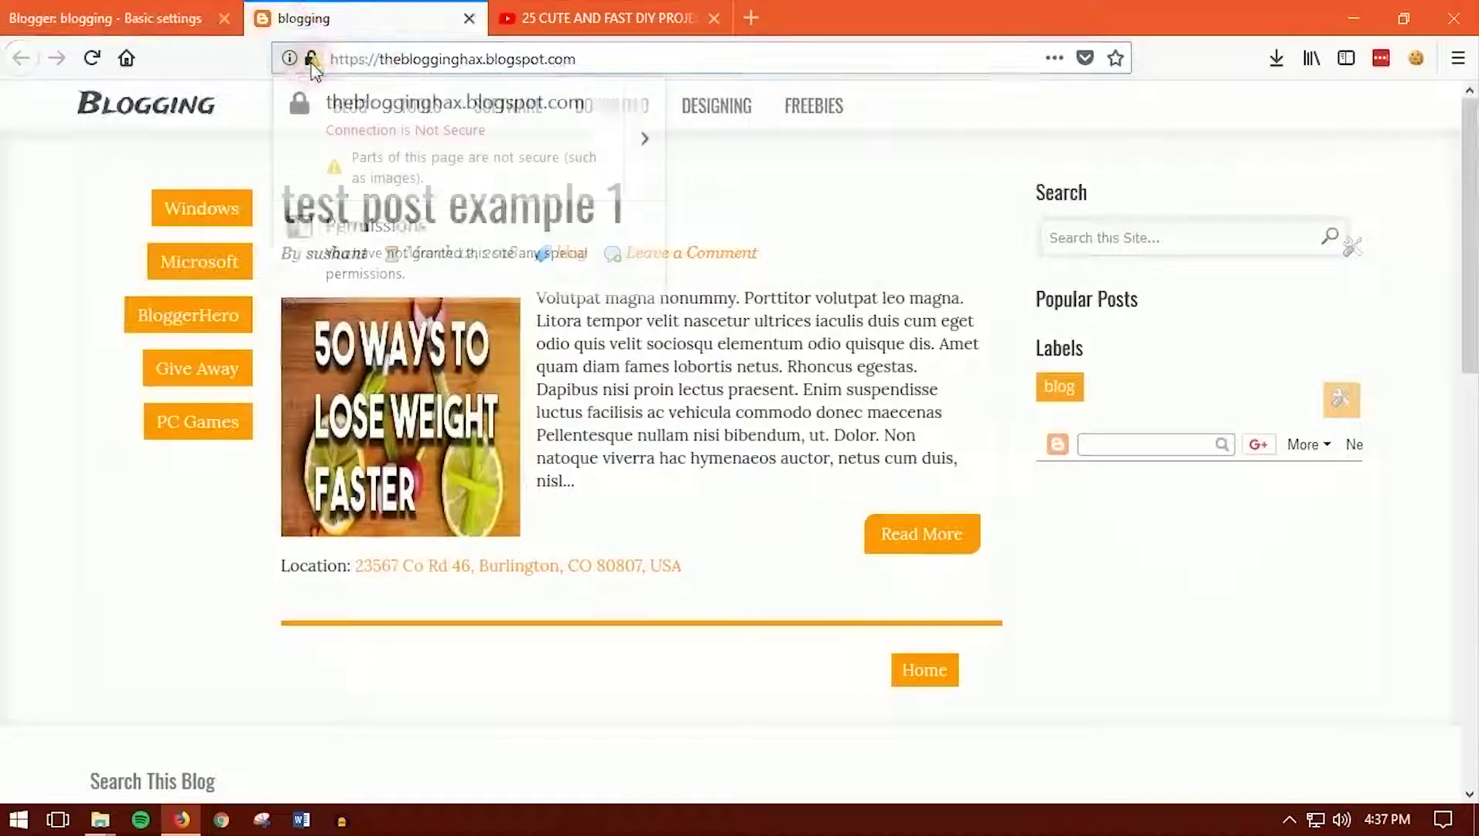
left_click(145, 10)
left_click(628, 601)
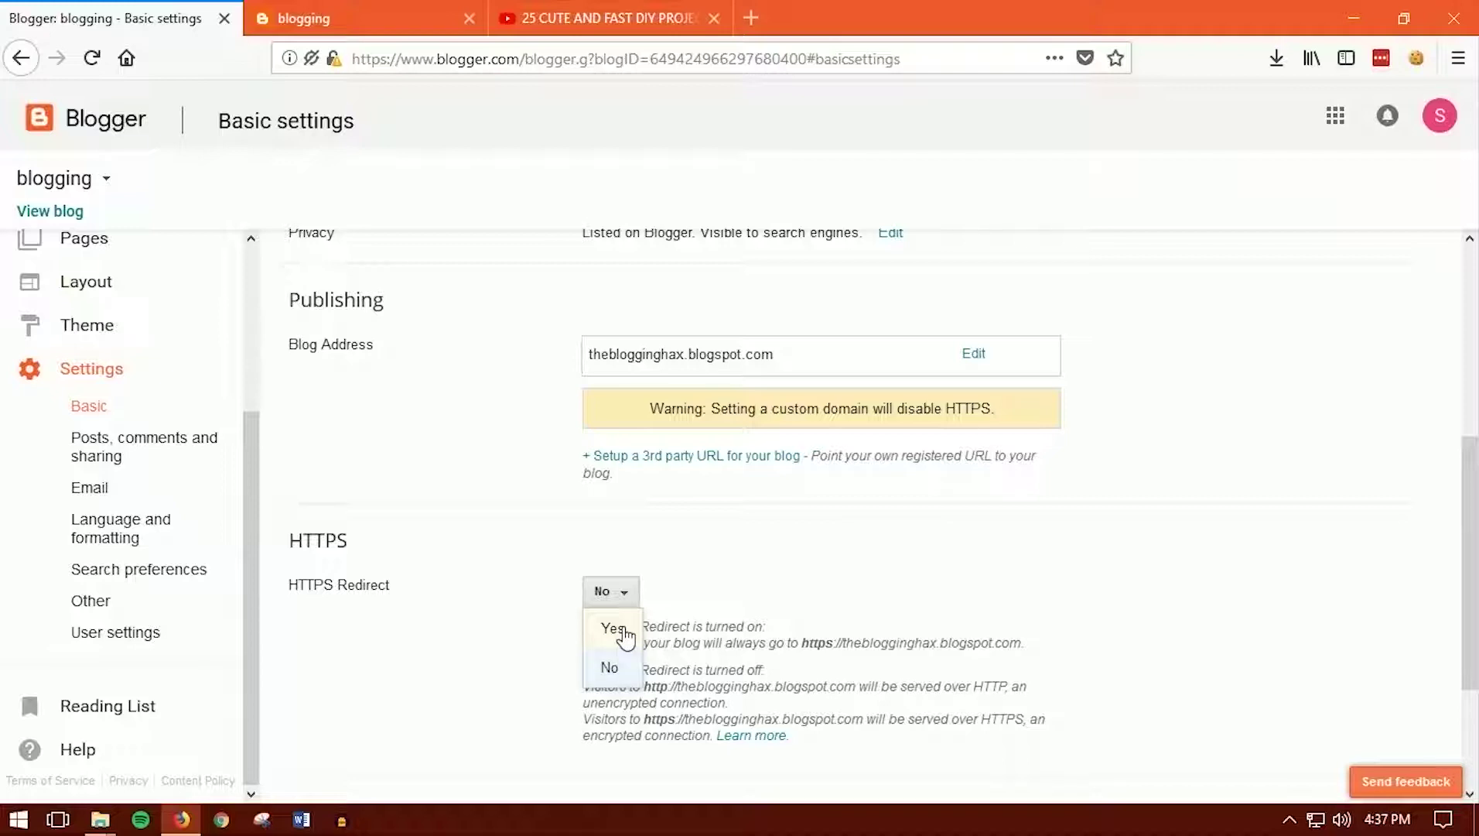
Set HTTPS Redirect to Yes and reload the live blog.
left_click(614, 628)
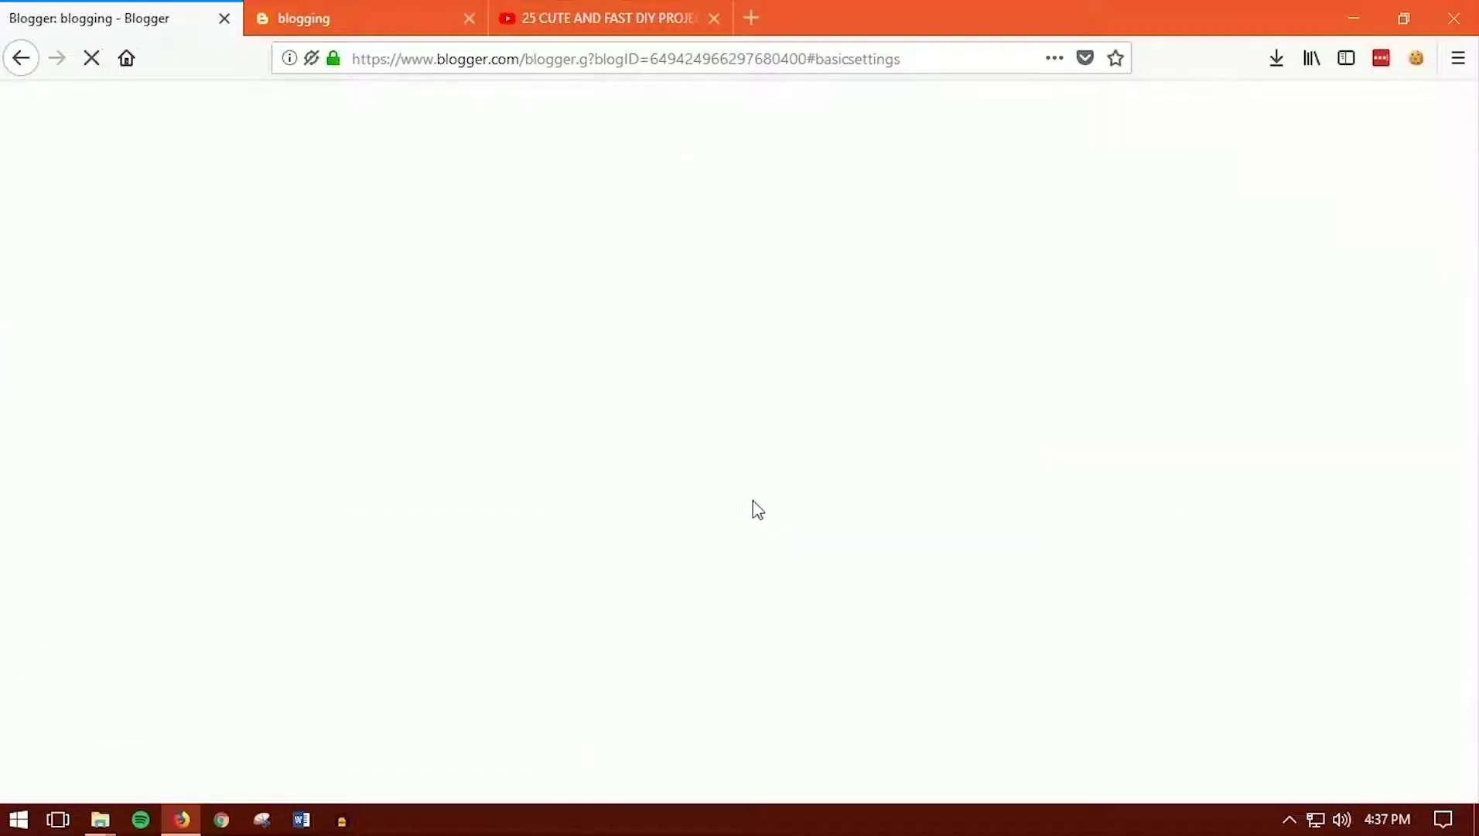
left_click(337, 18)
left_click(92, 58)
key("ctrl+shift+Tab")
scroll(745, 551, "down", 1)
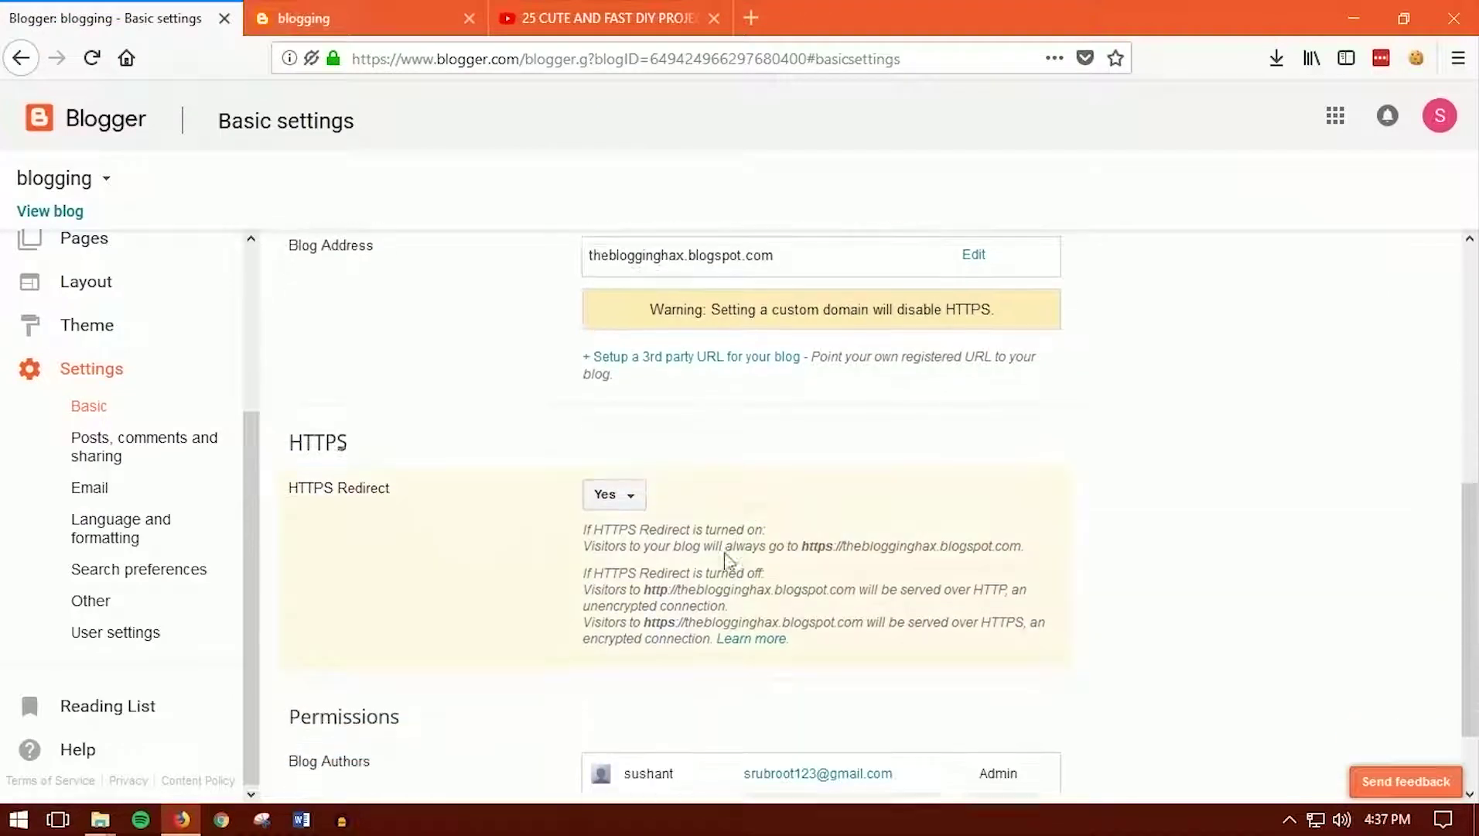
Reload the blog's home page over HTTPS, then select 'blogspot' in the Blog Address.
left_click(334, 19)
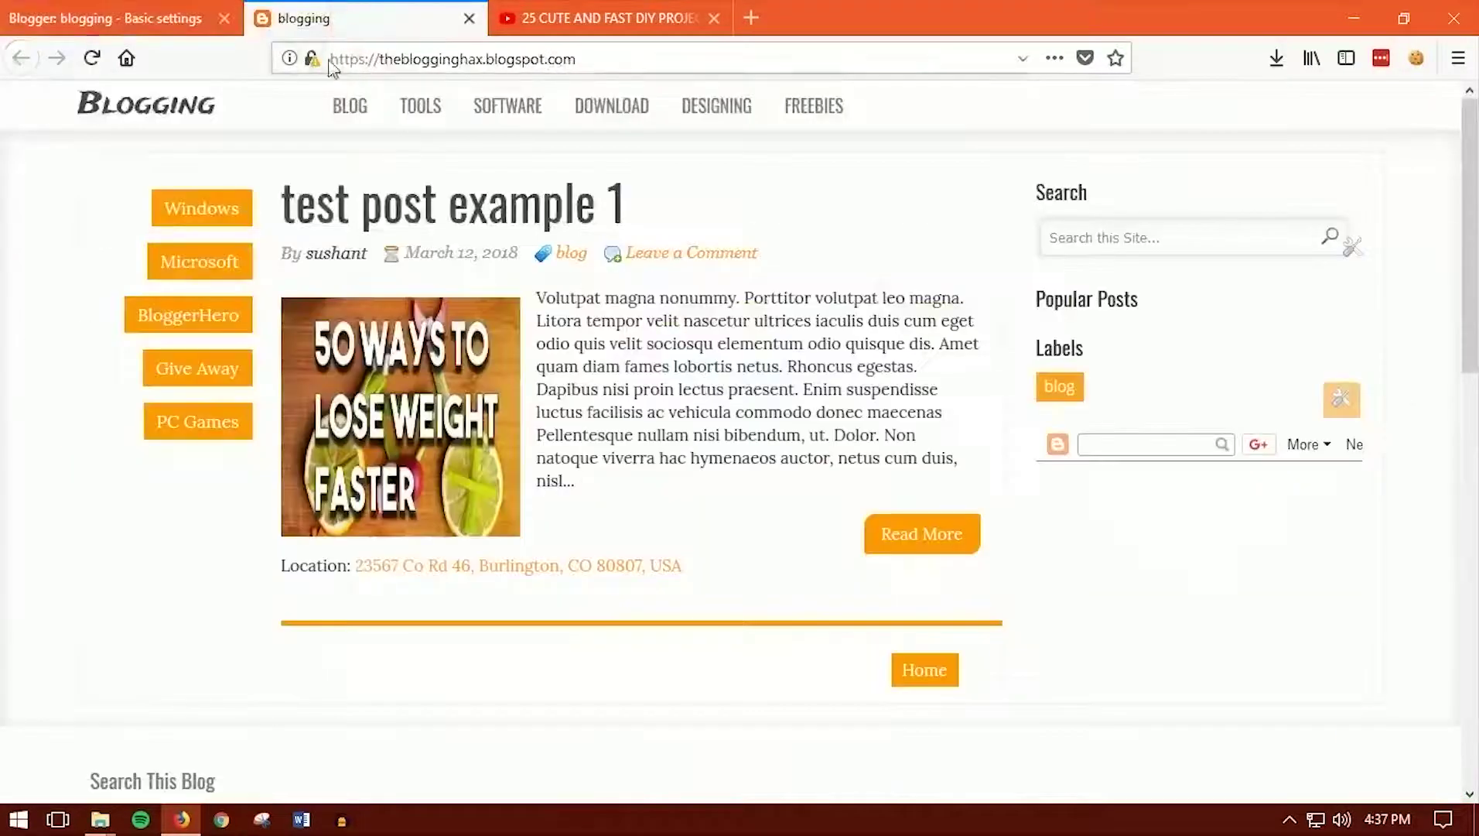
left_click(132, 11)
left_click(372, 16)
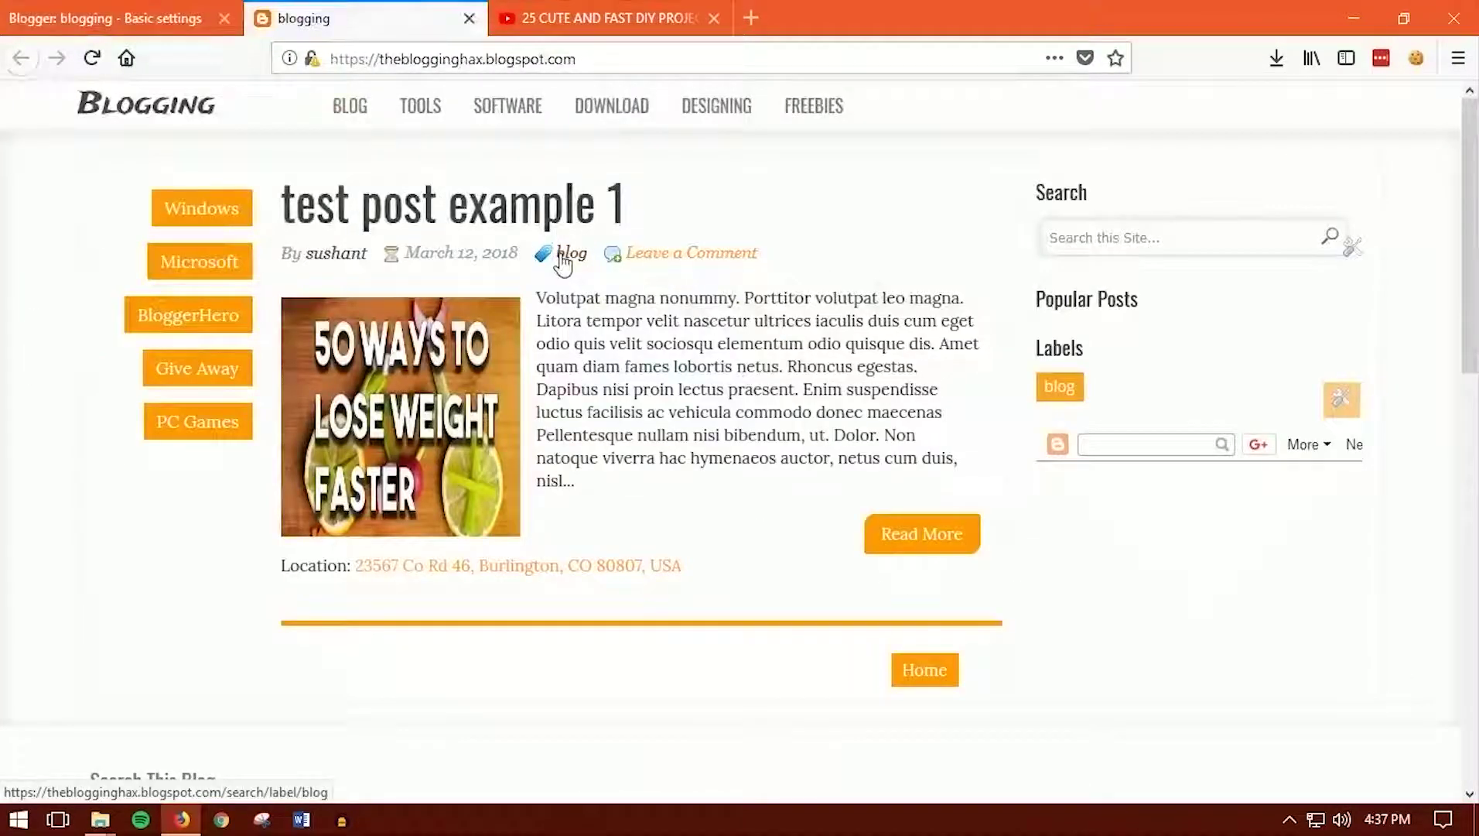
left_click(92, 58)
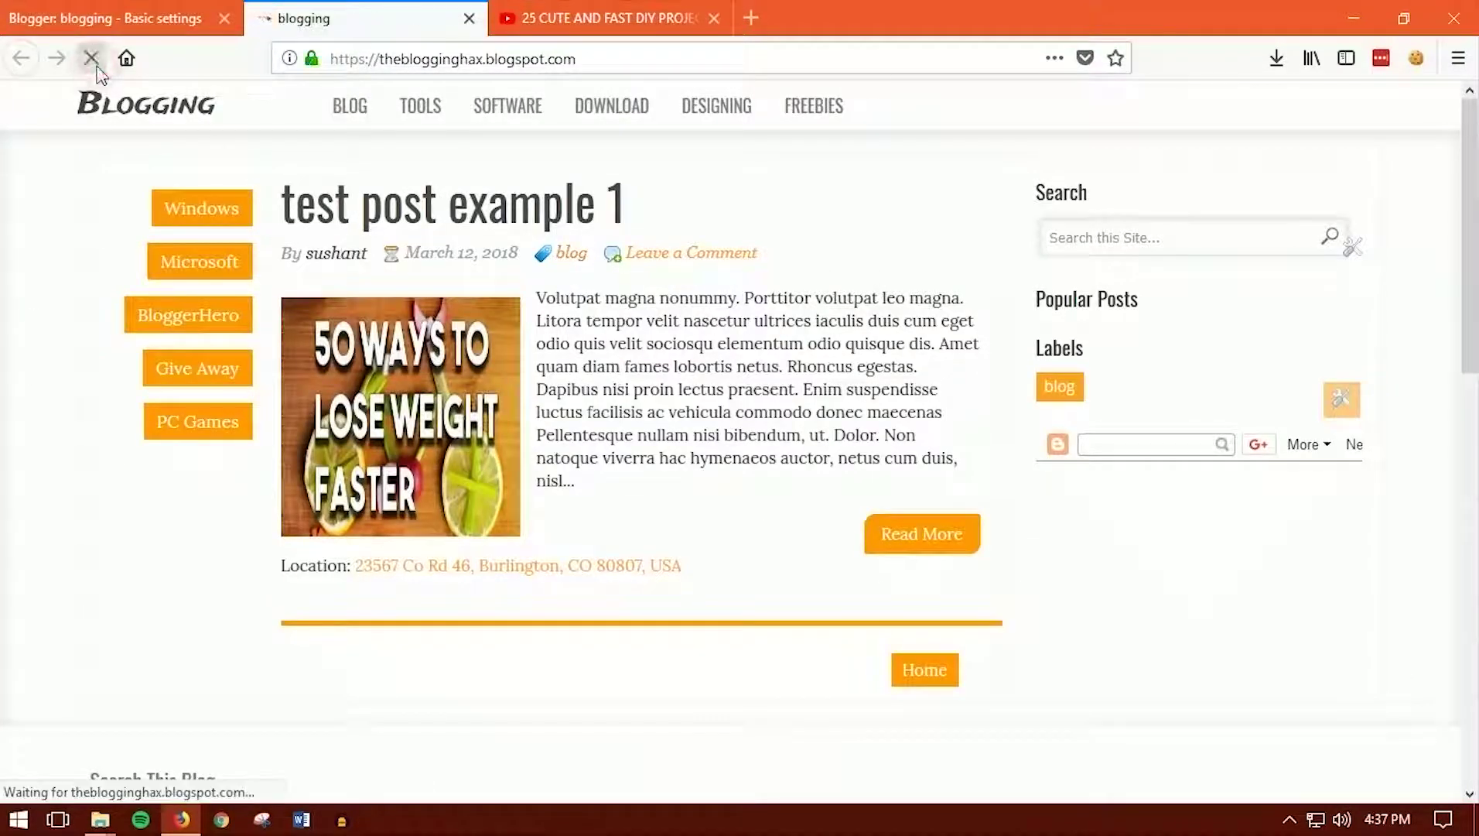
left_click(177, 109)
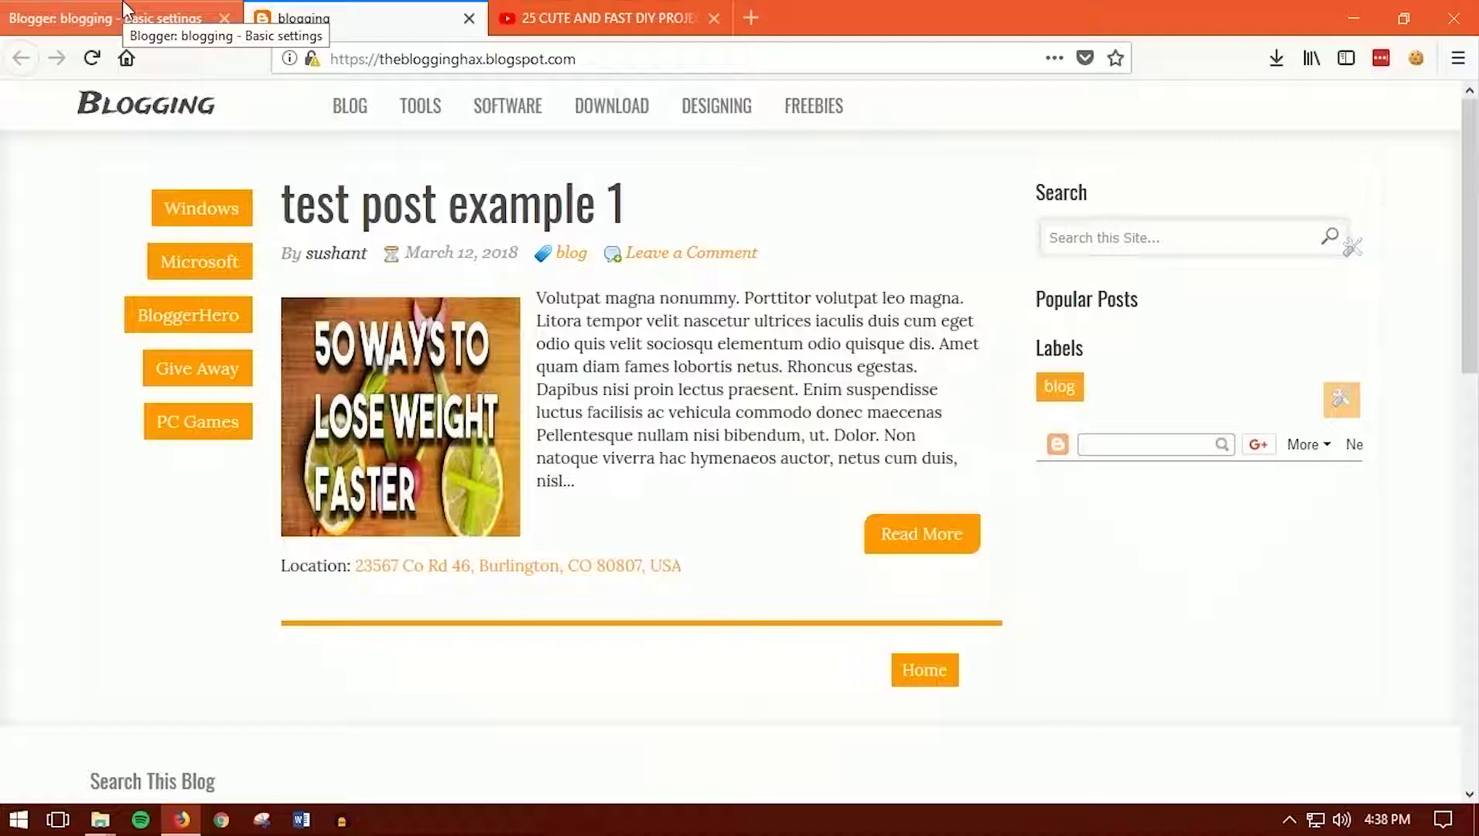
left_click(124, 9)
scroll(445, 466, "up", 3)
left_click(687, 451)
double_click(711, 451)
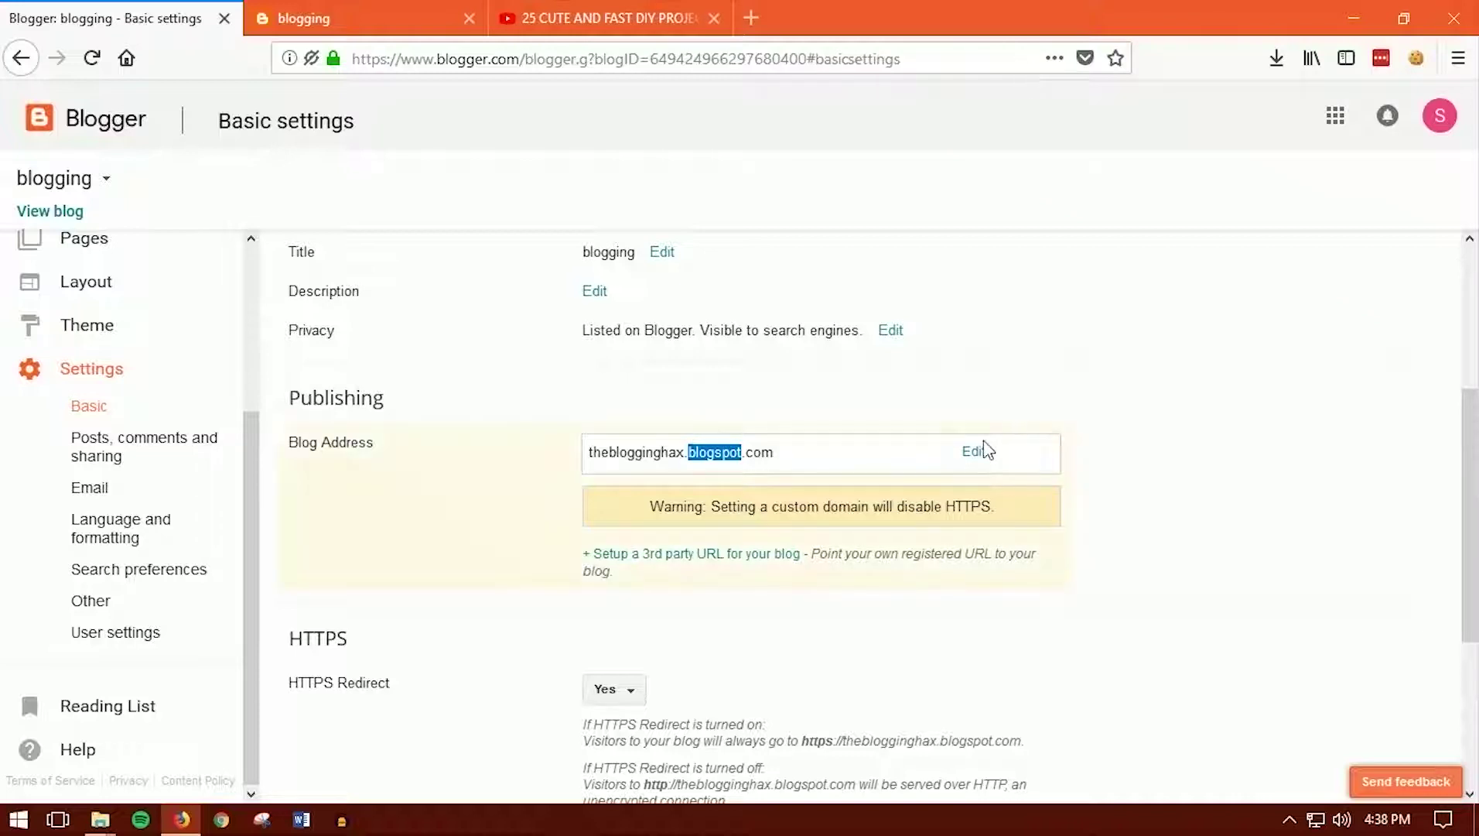
Open the third-party URL setup, then try theblogginghax.com without blogspot and go back.
left_click(650, 557)
left_click(690, 486)
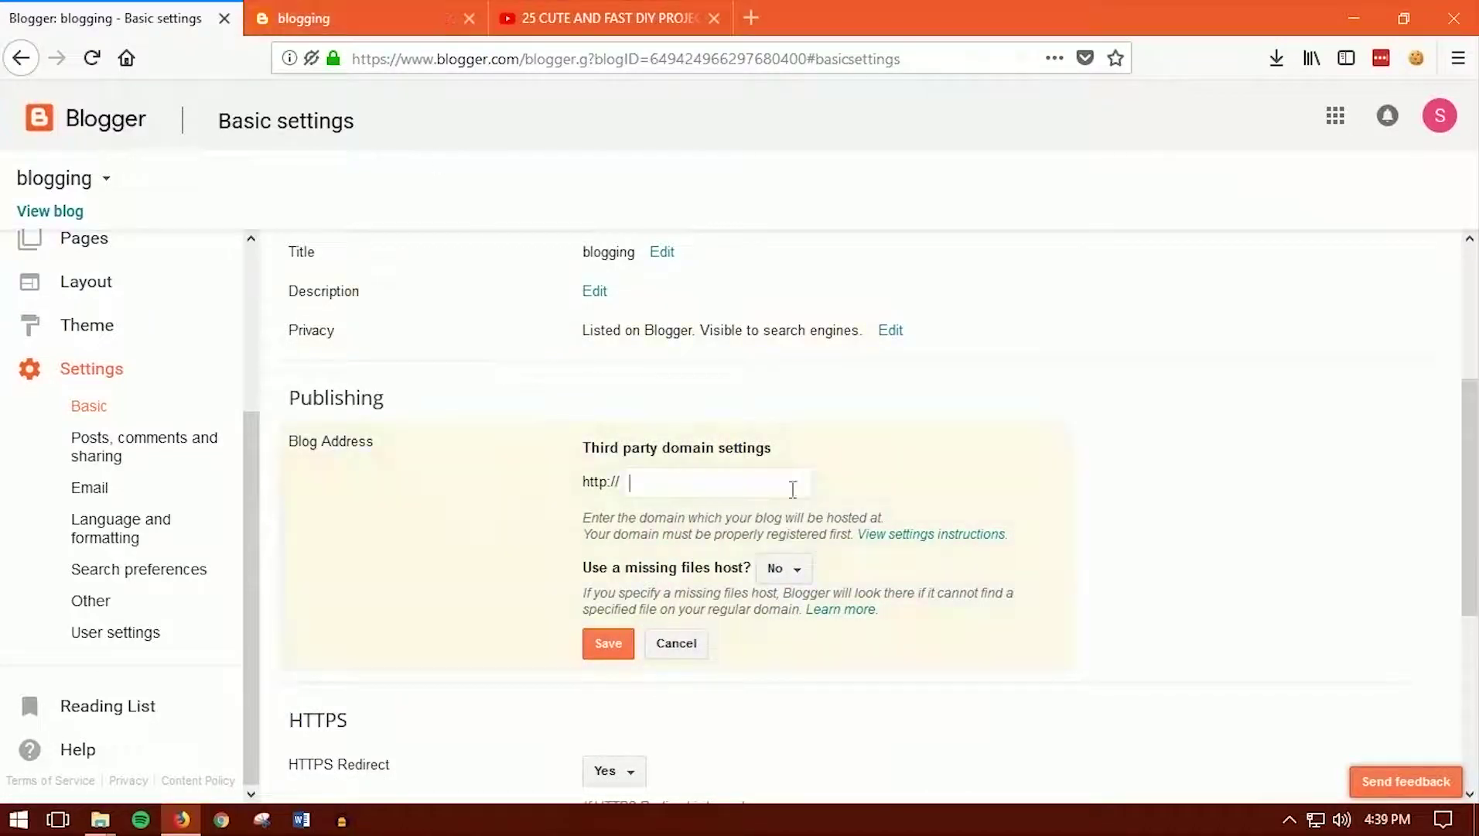
left_click(331, 19)
left_click_drag(487, 58, 549, 62)
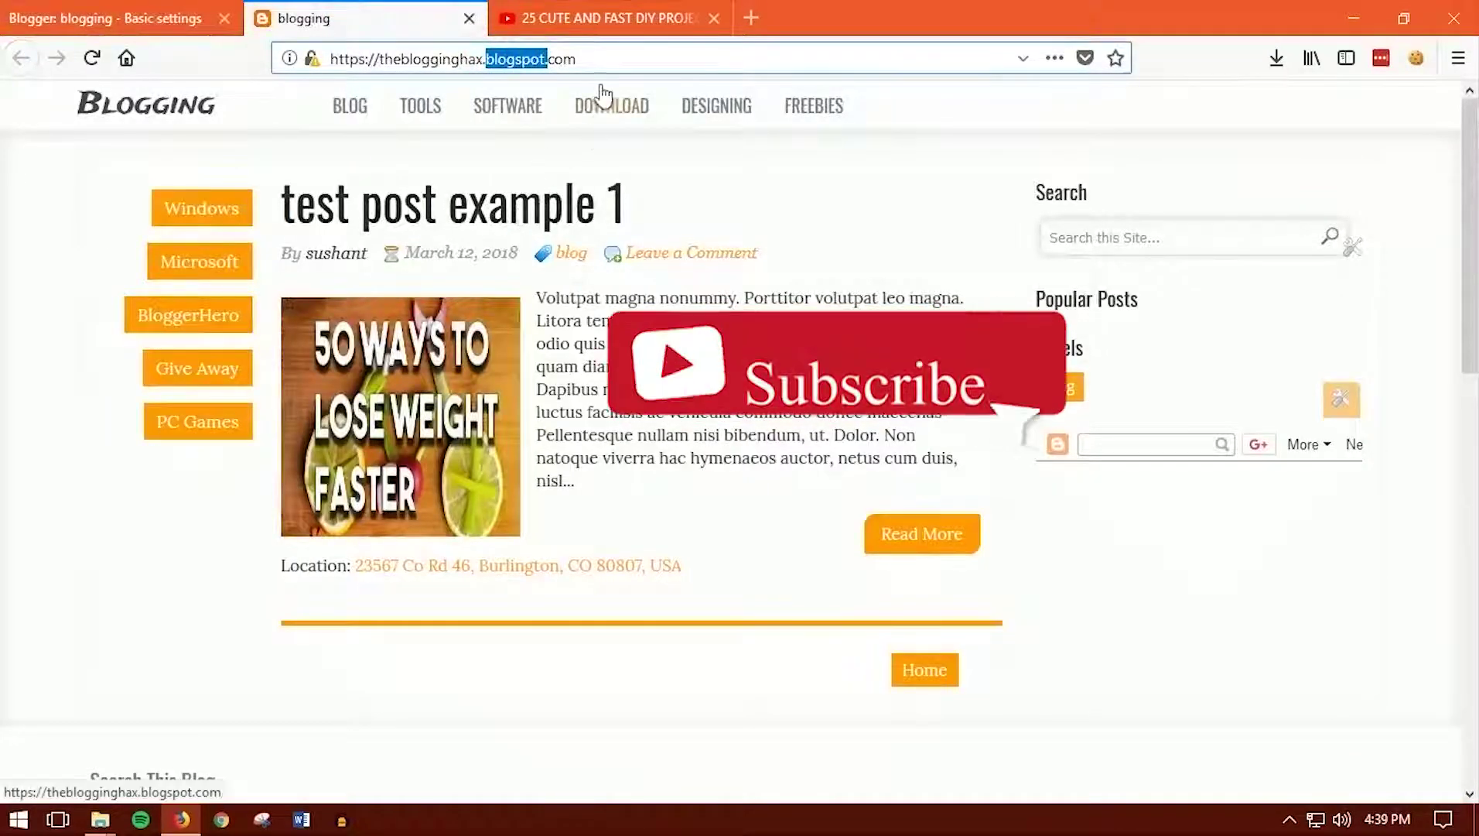
key("BackSpace")
key("BackSpace")
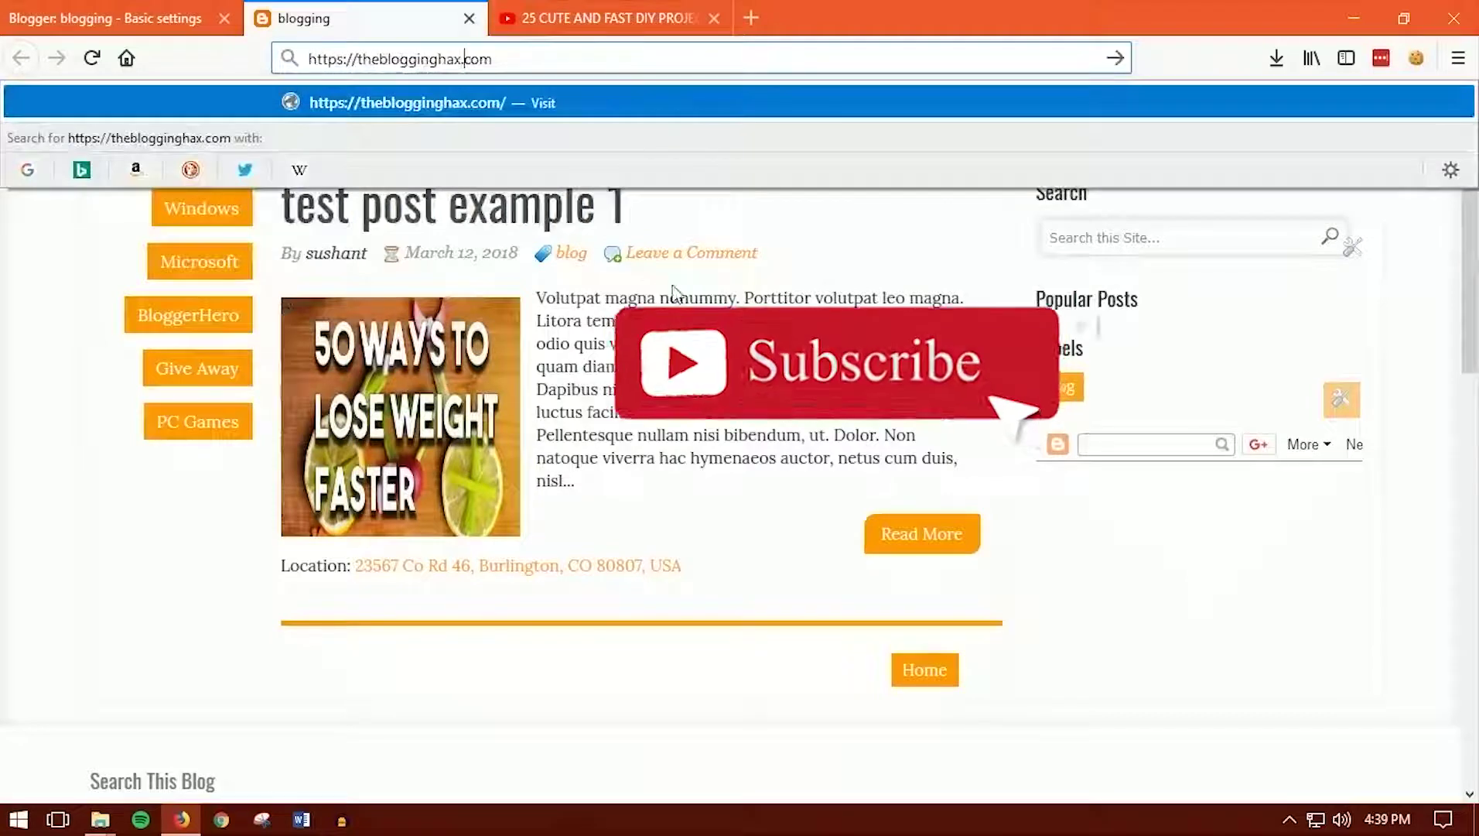
key("Return")
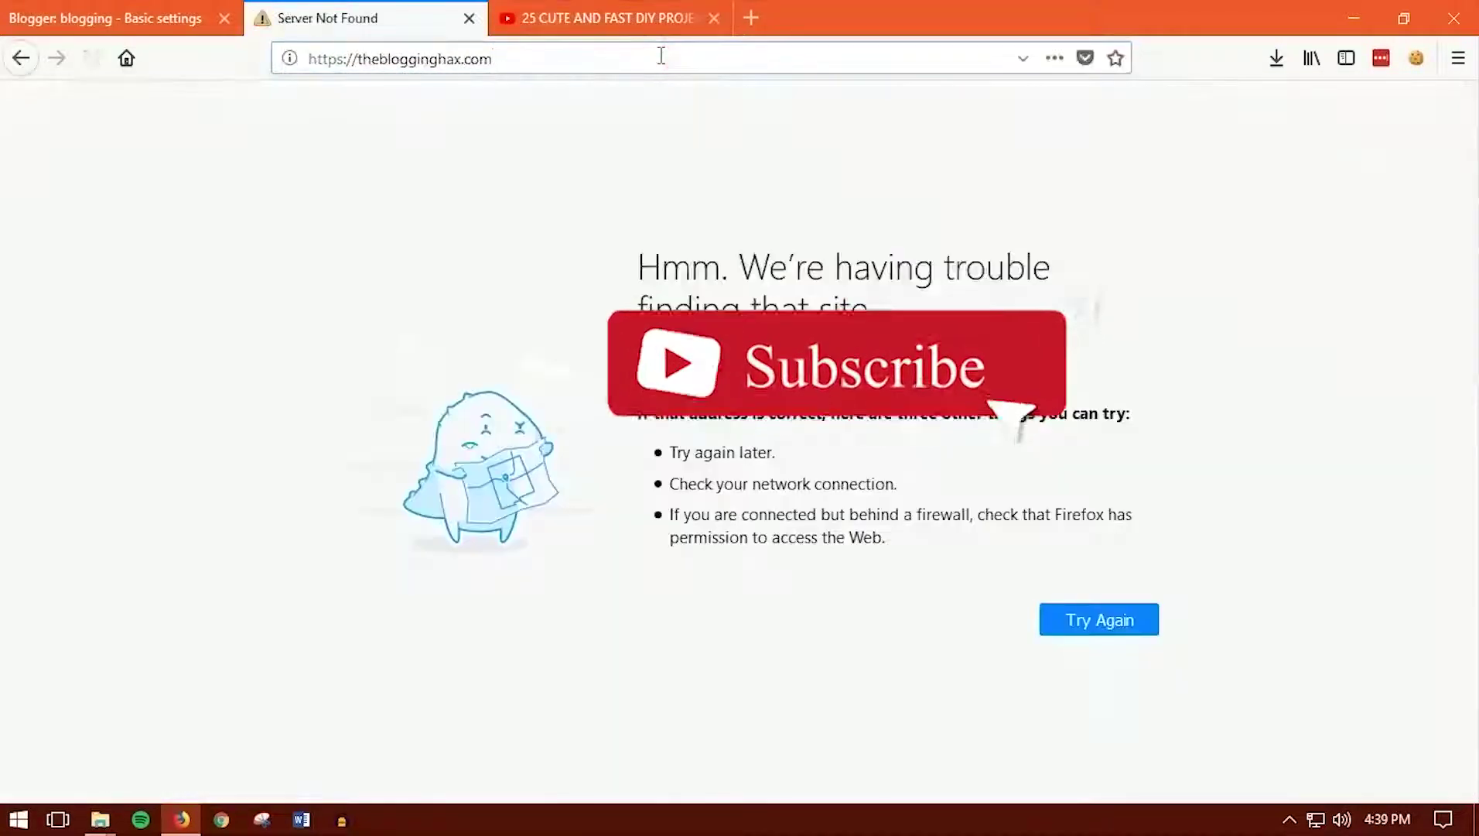
left_click(6, 60)
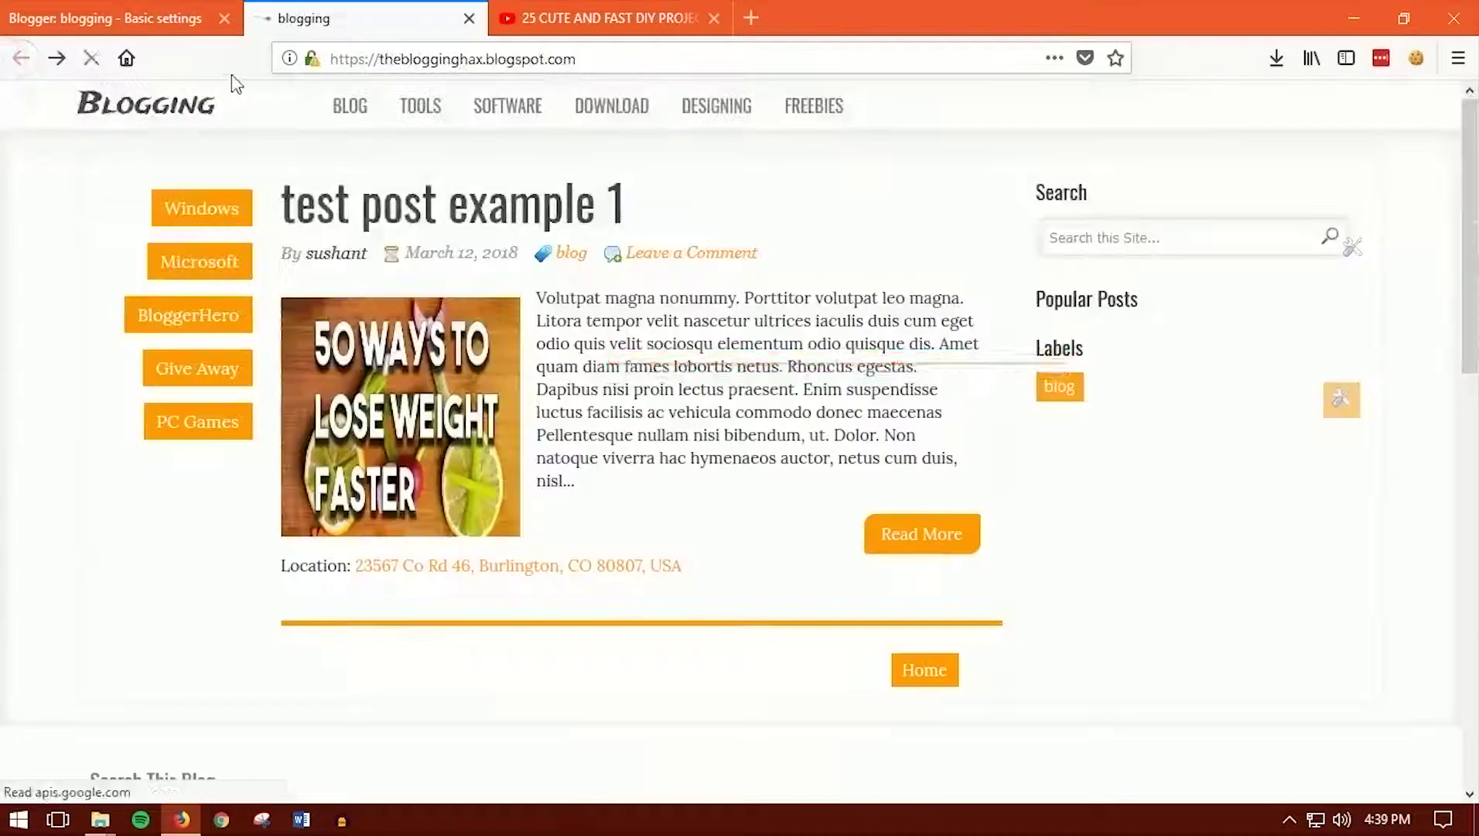